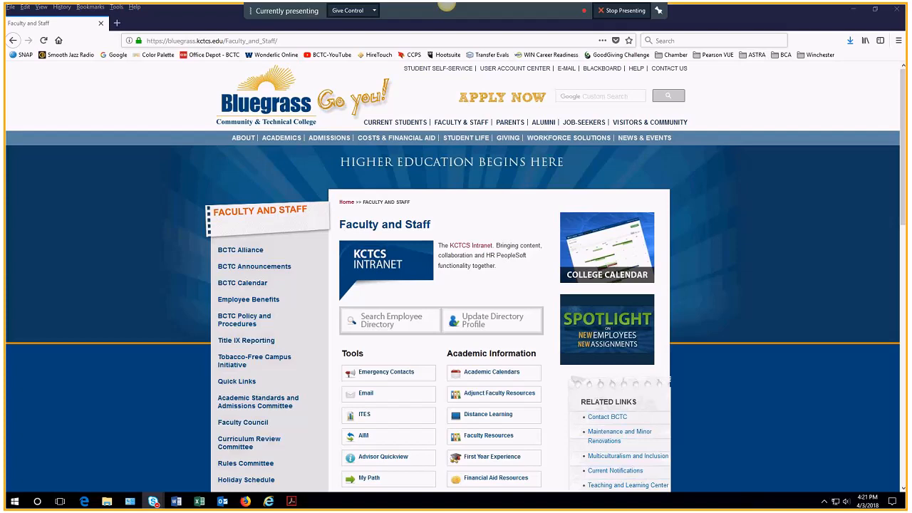
Step: Go from the college home page through Faculty and Staff to the Astra Schedule sign-in page
left_click(337, 97)
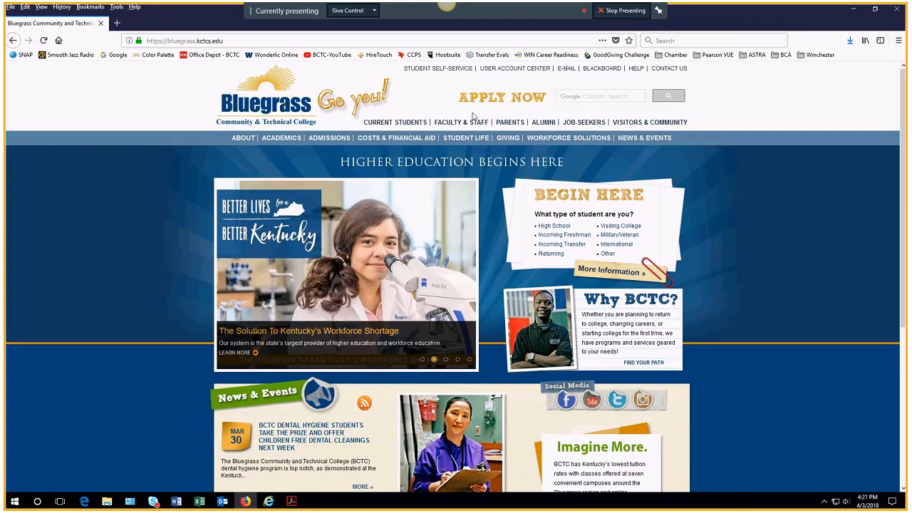
left_click(450, 124)
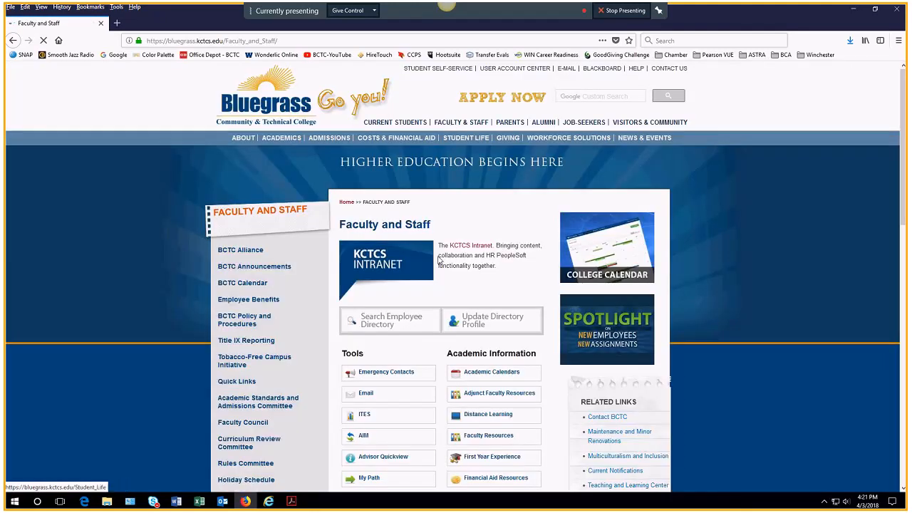
scroll(430, 288, "down", 1)
scroll(429, 288, "down", 3)
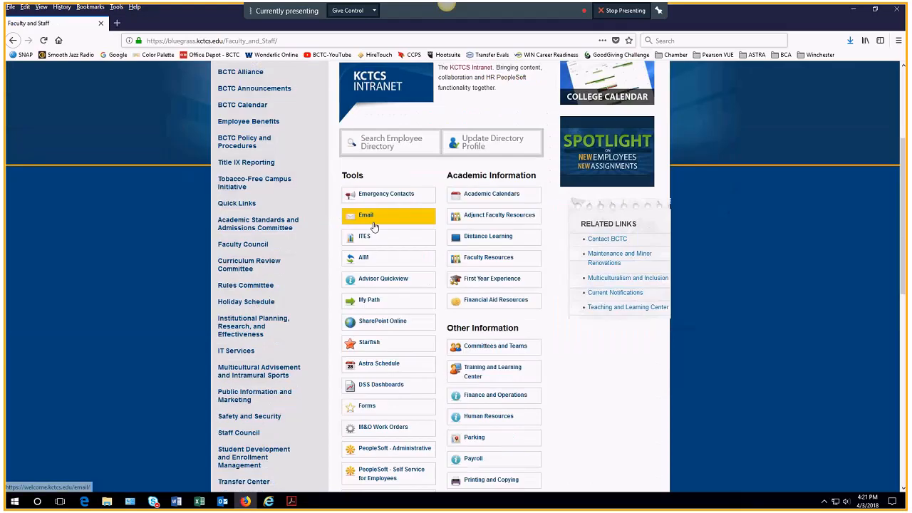
left_click(380, 364)
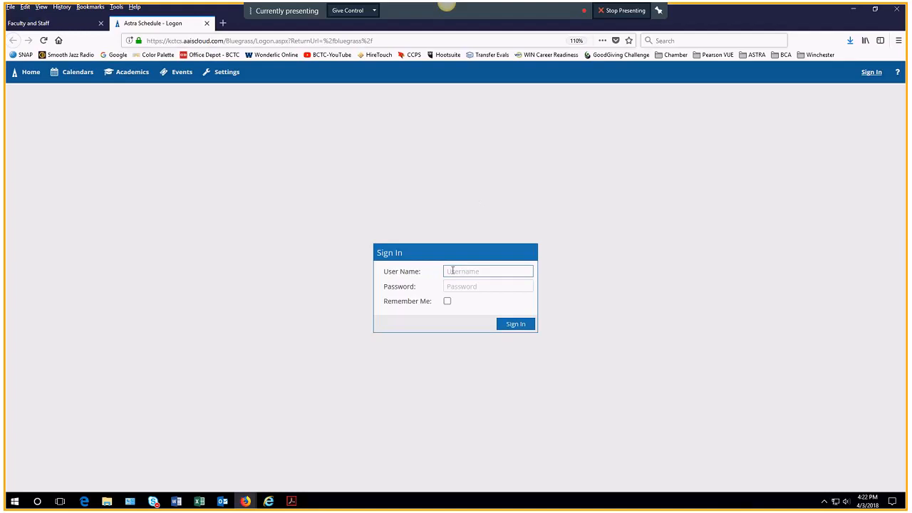
Step: Sign in to Astra Schedule with the account user name and password
key("Tab")
type("********")
left_click(510, 327)
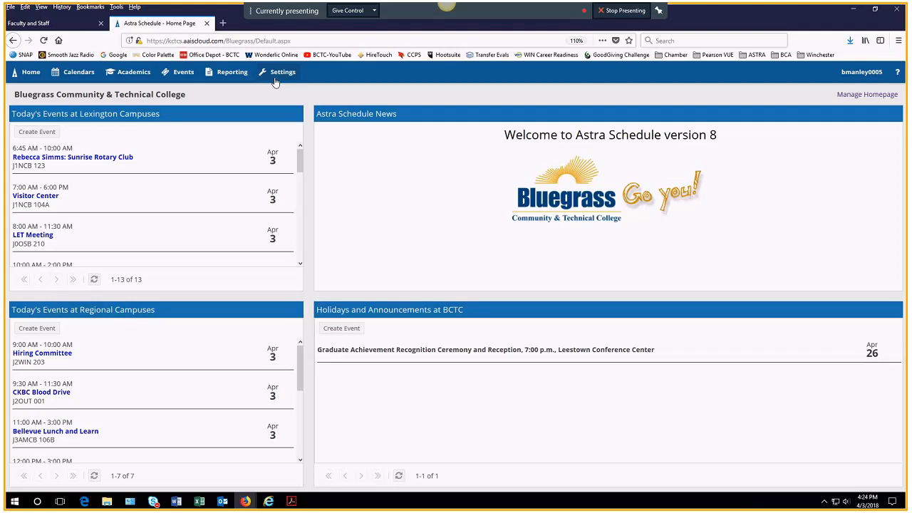
Step: From the Bluegrass home page, open the Calendars menu in the top navigation bar
left_click(72, 74)
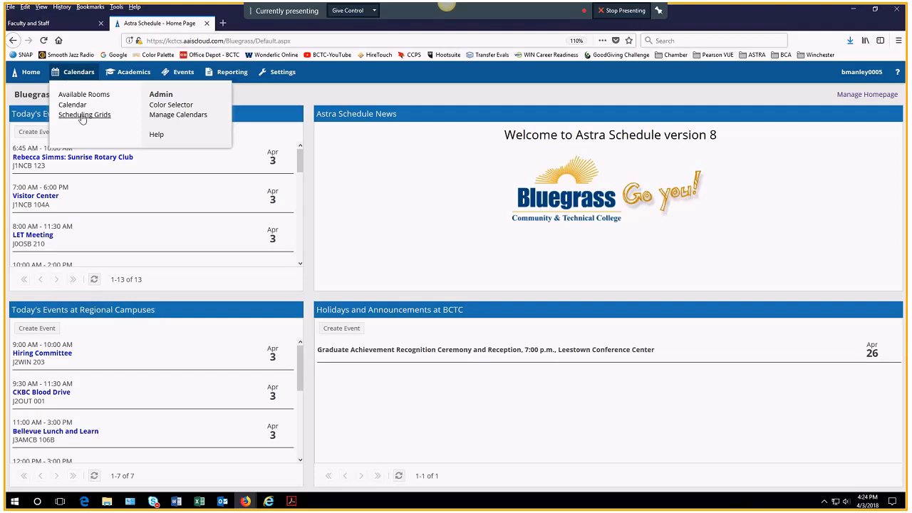
Step: Open the Scheduling Grids Daily Grid of all rooms for April 3, 2018
left_click(82, 119)
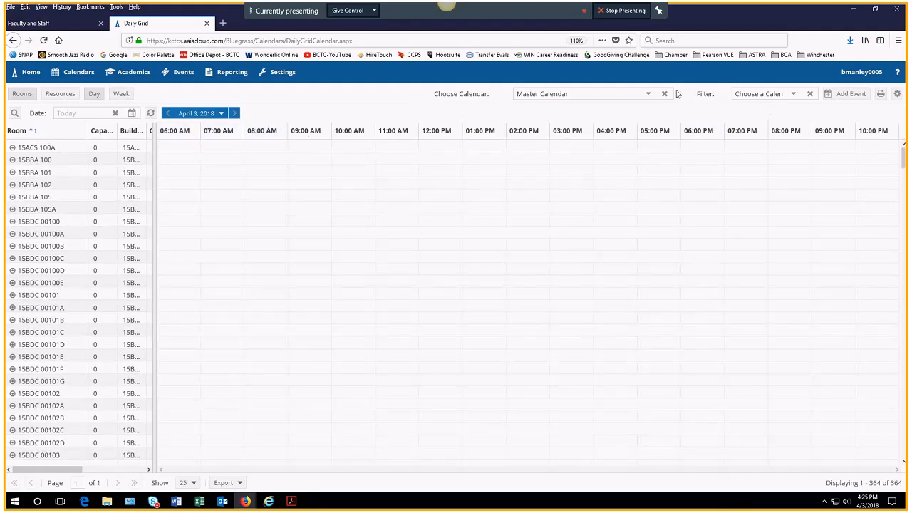
Step: Filter the daily grid to the 20 Winchester rooms and view the CKBC Blood Drive event details
left_click(795, 96)
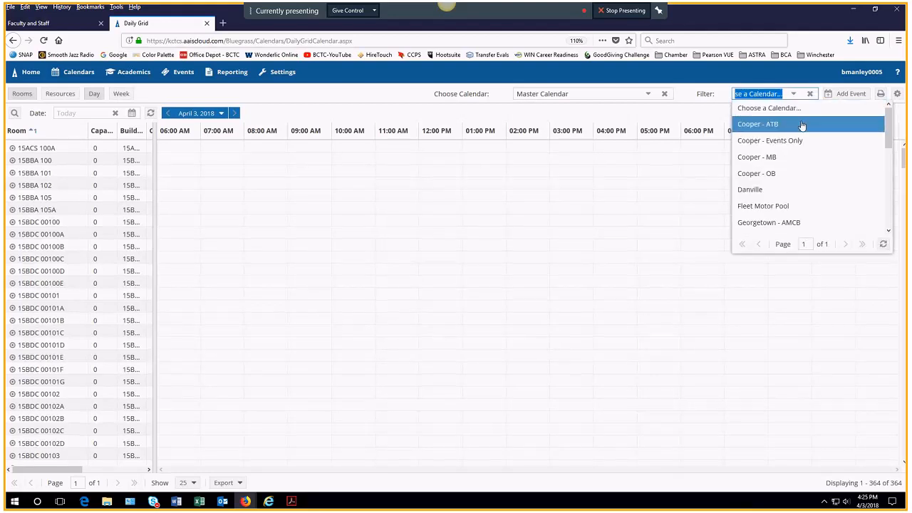
left_click_drag(890, 125, 886, 218)
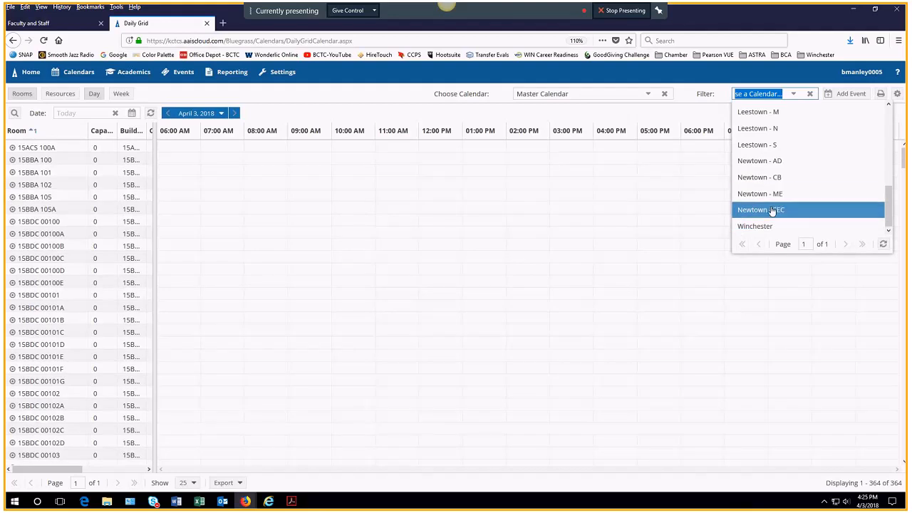
left_click(758, 230)
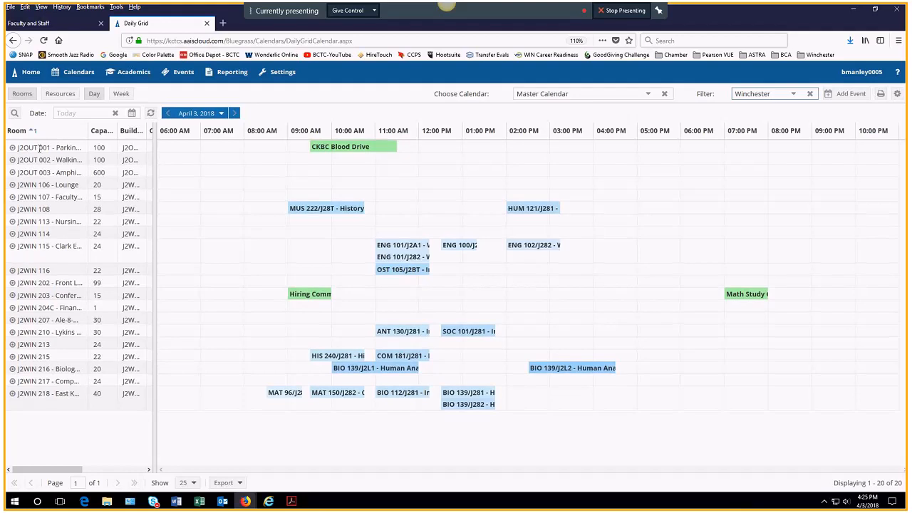
left_click(322, 149)
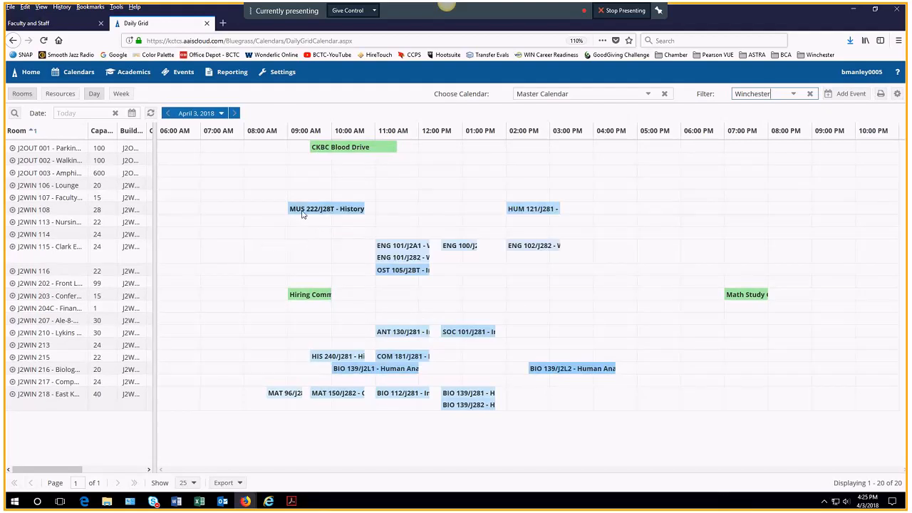
mouse_move(303, 213)
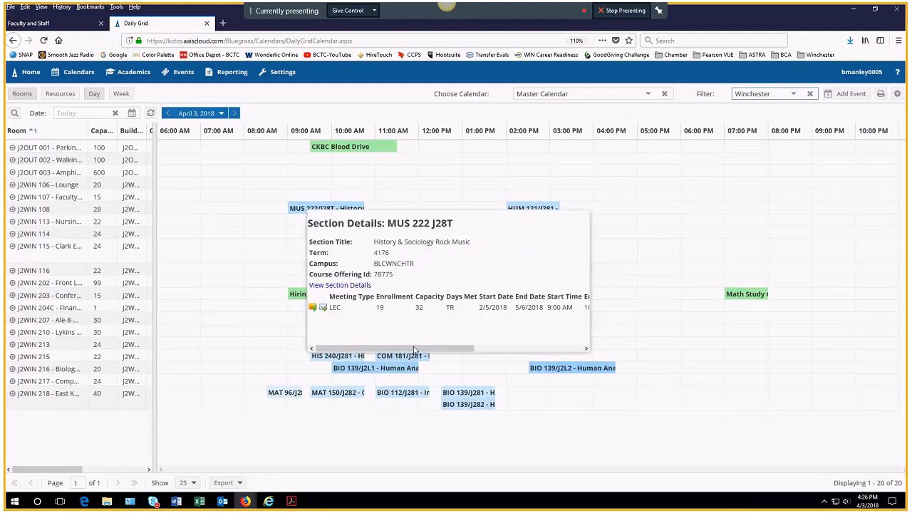
left_click_drag(414, 350, 522, 350)
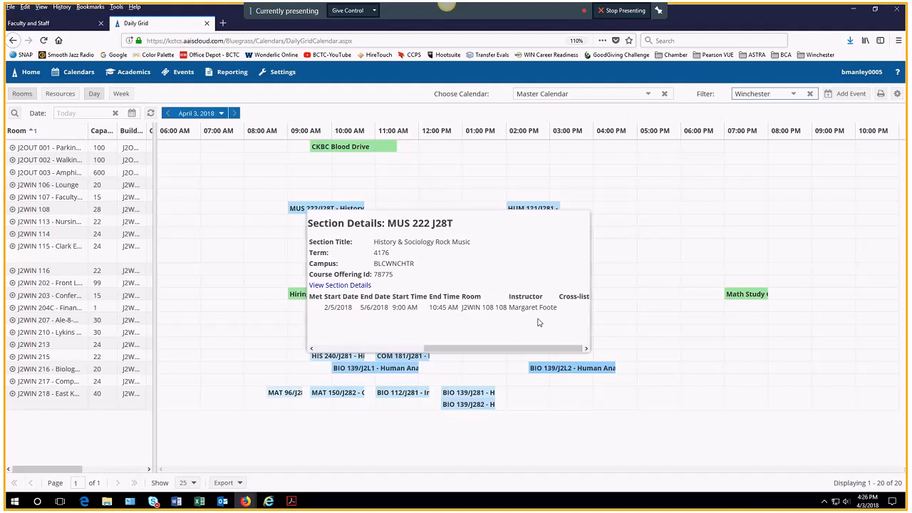
left_click_drag(527, 349, 407, 347)
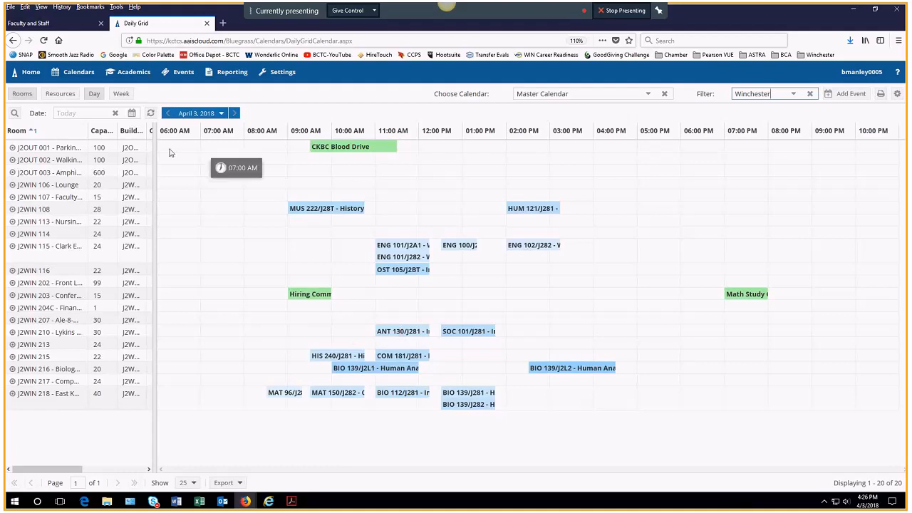
Step: Toggle the Room column sort descending and back, then bring up the campus and building codes PDF
left_click(45, 134)
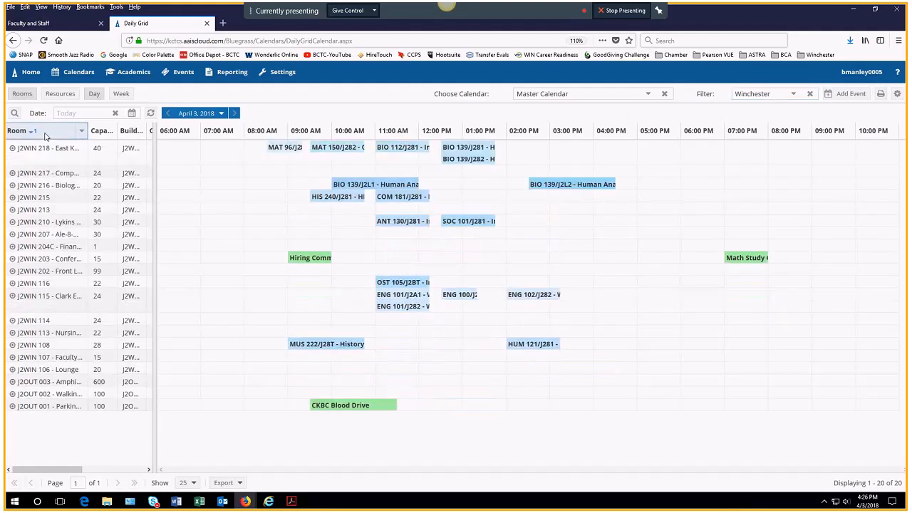
left_click(45, 134)
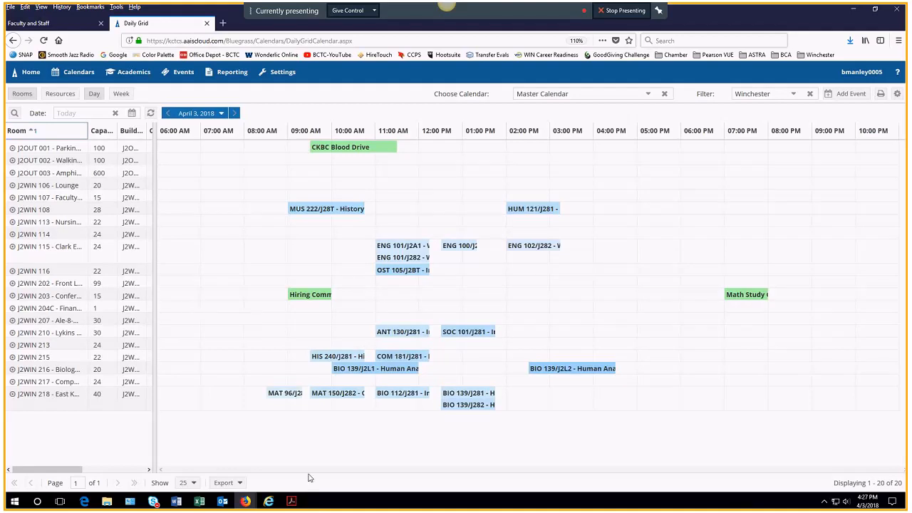
left_click(290, 502)
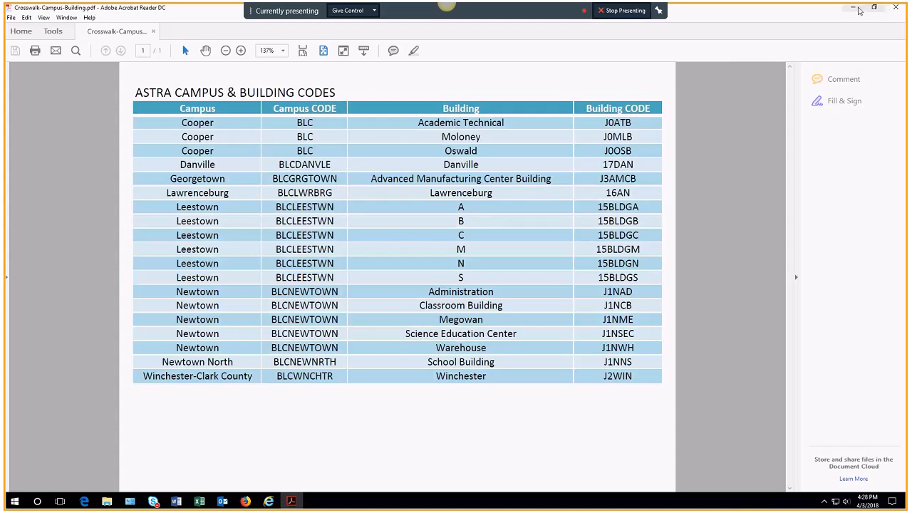
Step: Minimize Acrobat's Crosswalk-Campus-Building.pdf to return to the Winchester daily grid for April 3, 2018
left_click(891, 8)
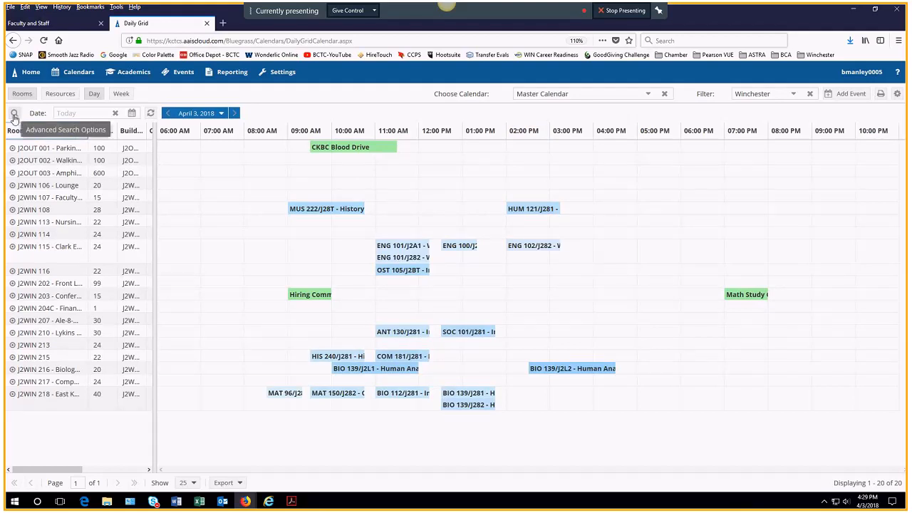
Step: Open the Advanced Search Options panel and scroll through its location, resource and event filter sections
left_click(13, 117)
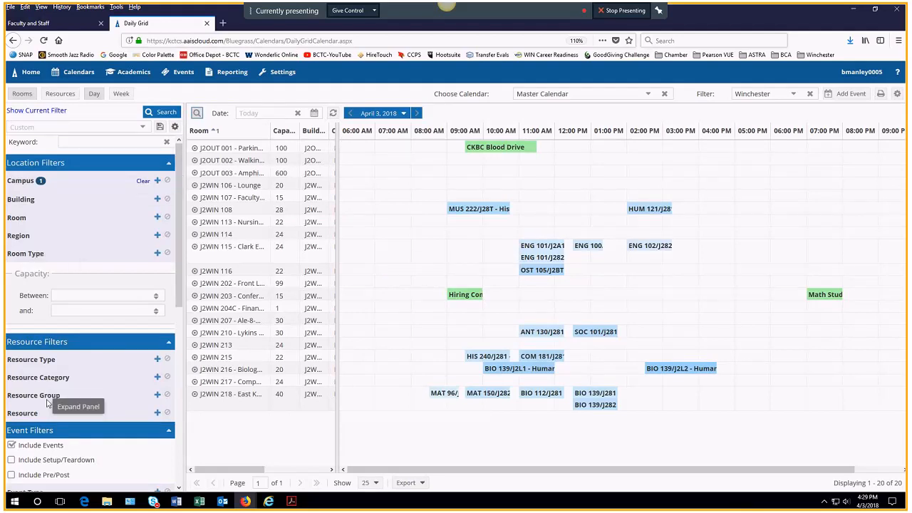
scroll(47, 403, "down", 3)
scroll(47, 404, "down", 7)
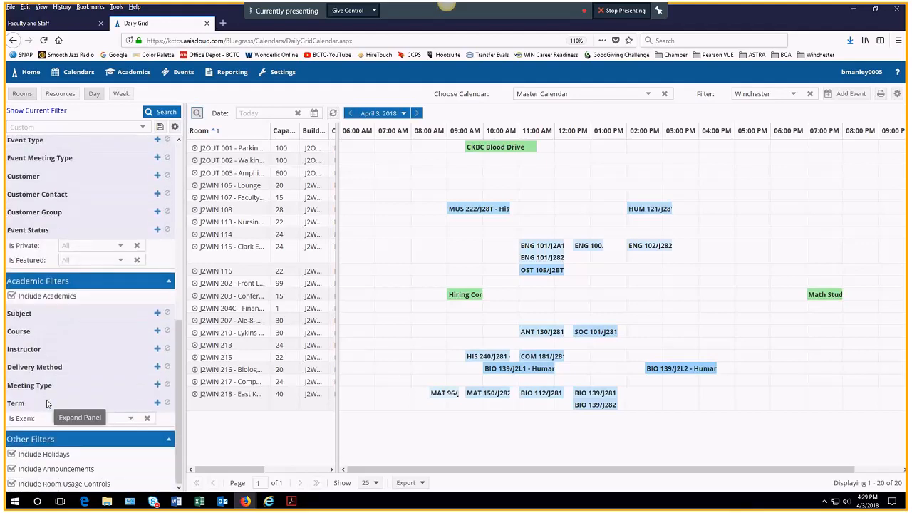
scroll(47, 403, "up", 10)
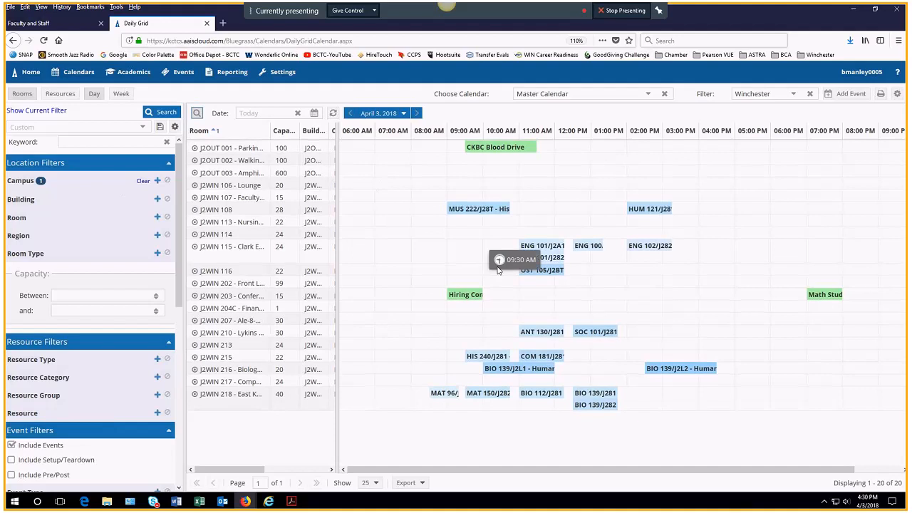
Step: Reveal the applied BLCWNCHTR campus filter and browse the list of available campus codes
left_click(61, 185)
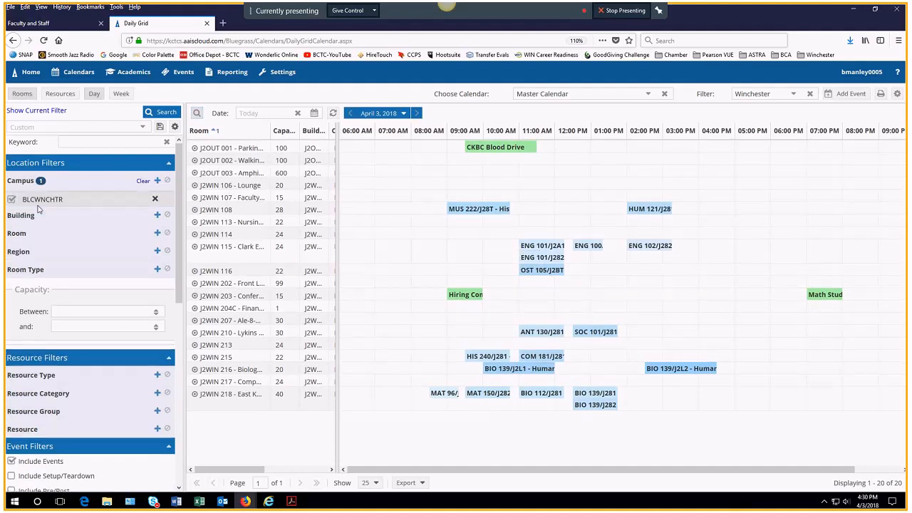
left_click(157, 182)
scroll(218, 285, "down", 10)
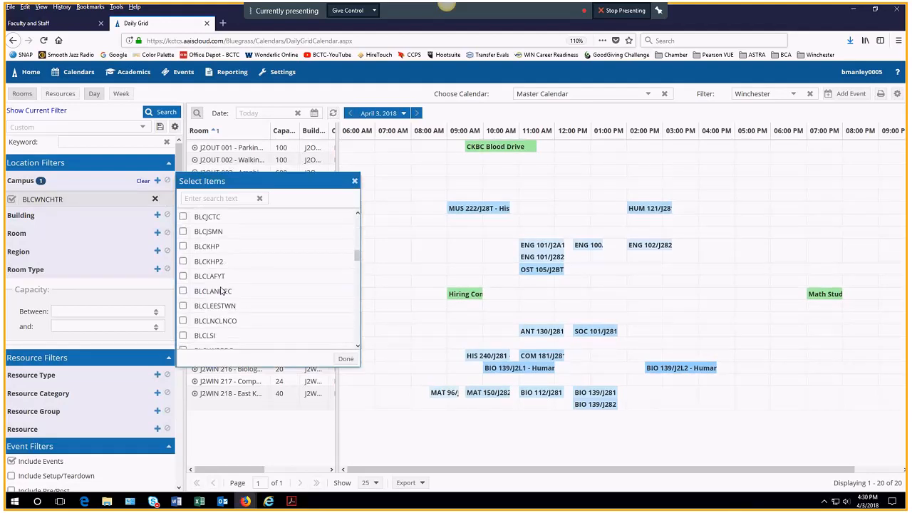
scroll(221, 287, "down", 10)
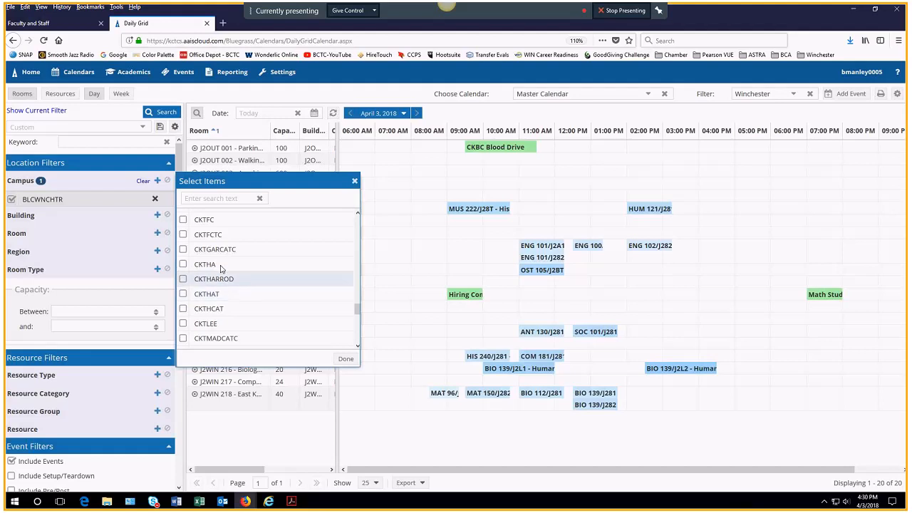
scroll(231, 329, "down", 3)
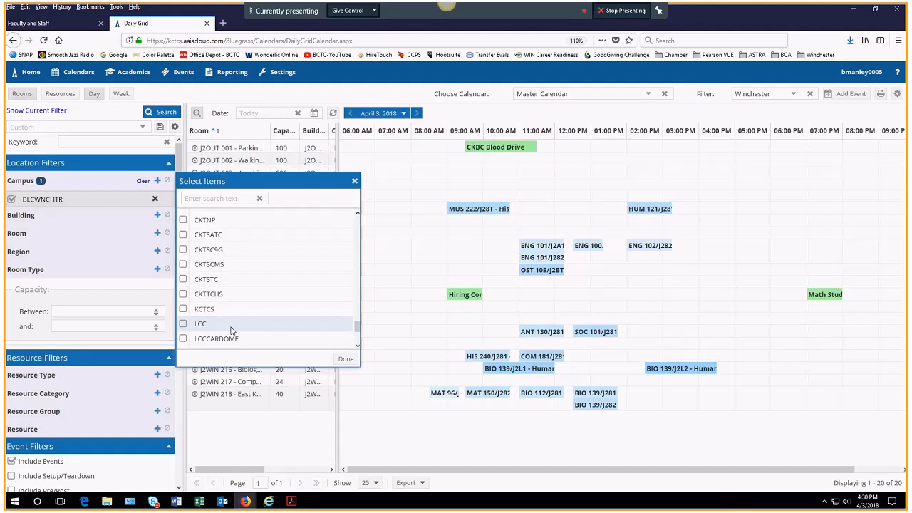
scroll(231, 330, "down", 3)
scroll(231, 327, "up", 10)
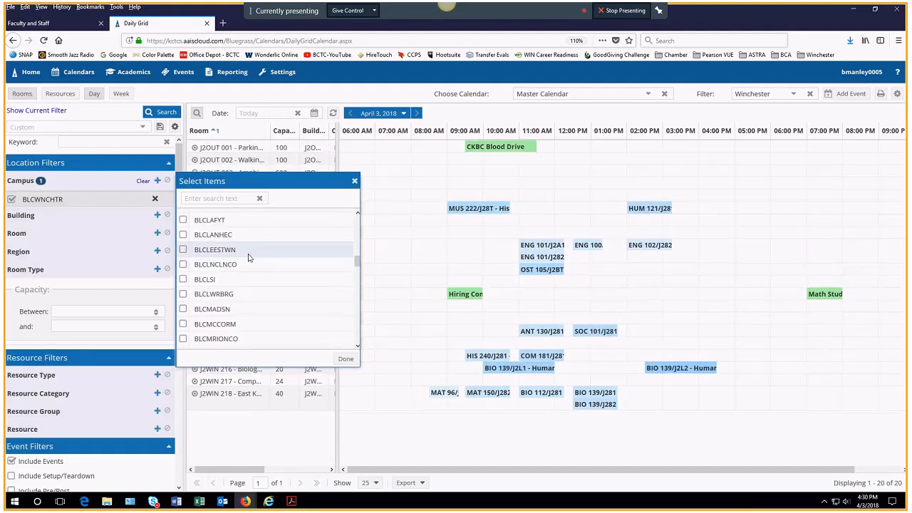
scroll(249, 257, "up", 3)
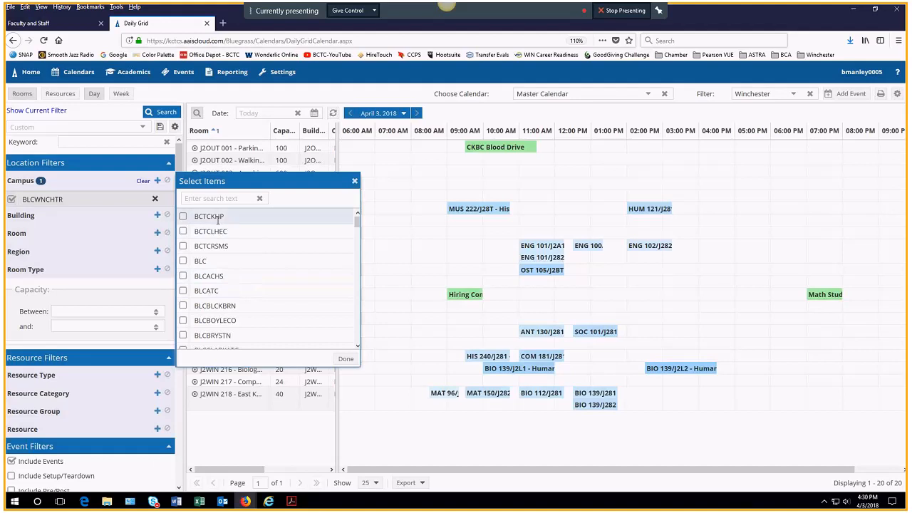
Step: Check the campus codes PDF, then return to the campus picker in the browser
left_click(290, 501)
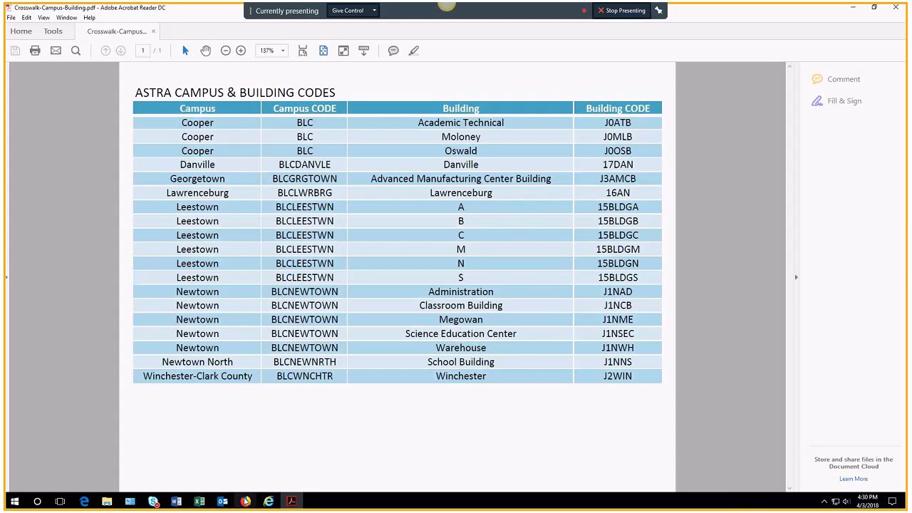
mouse_move(245, 501)
left_click(291, 463)
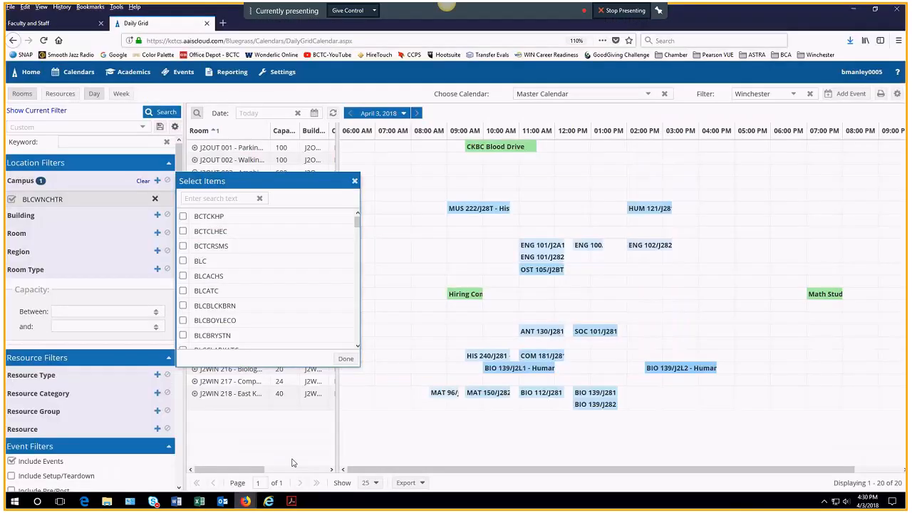
scroll(206, 277, "down", 8)
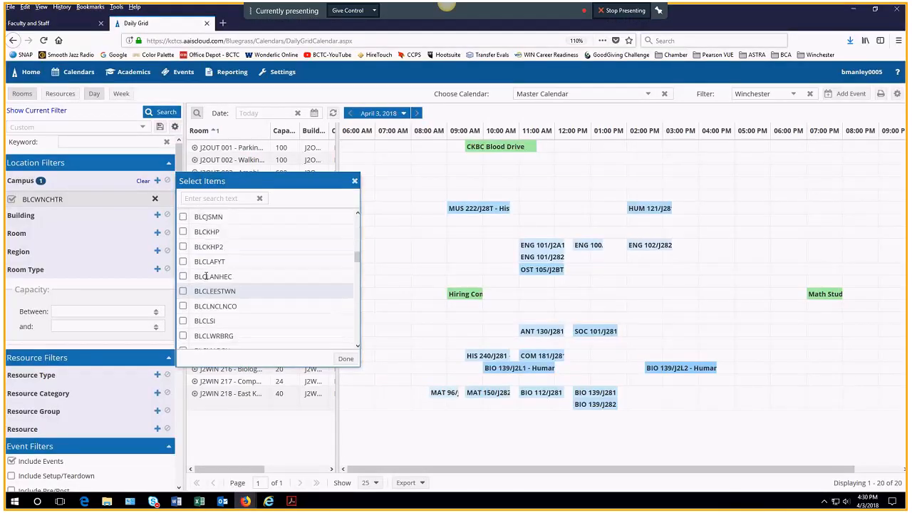
Step: Search 'blcl' and add BLCLEESTWN to the campus filter, leaving the building filter empty
left_click(204, 198)
type("blcl")
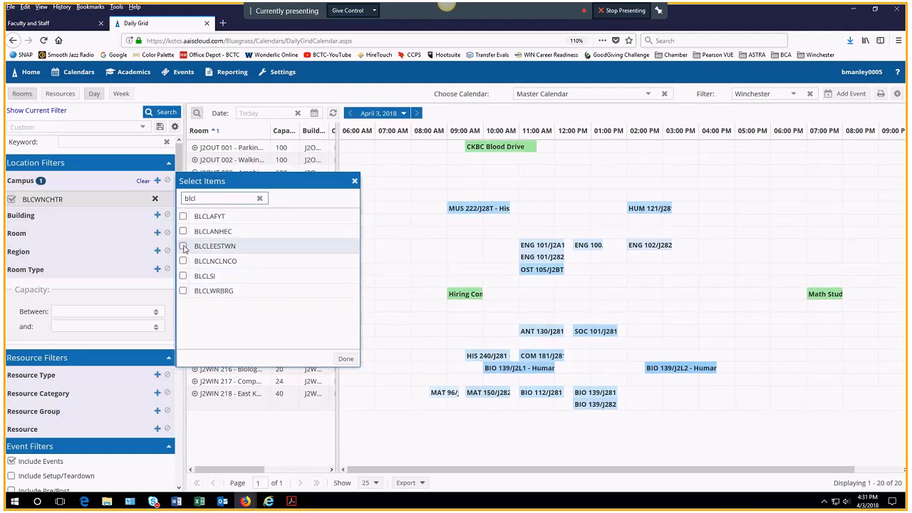
left_click(183, 246)
left_click(345, 358)
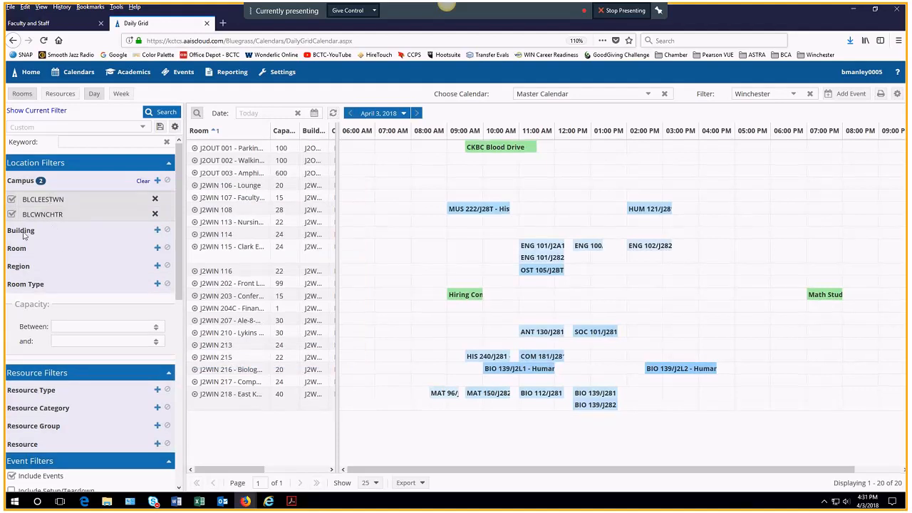
left_click(157, 230)
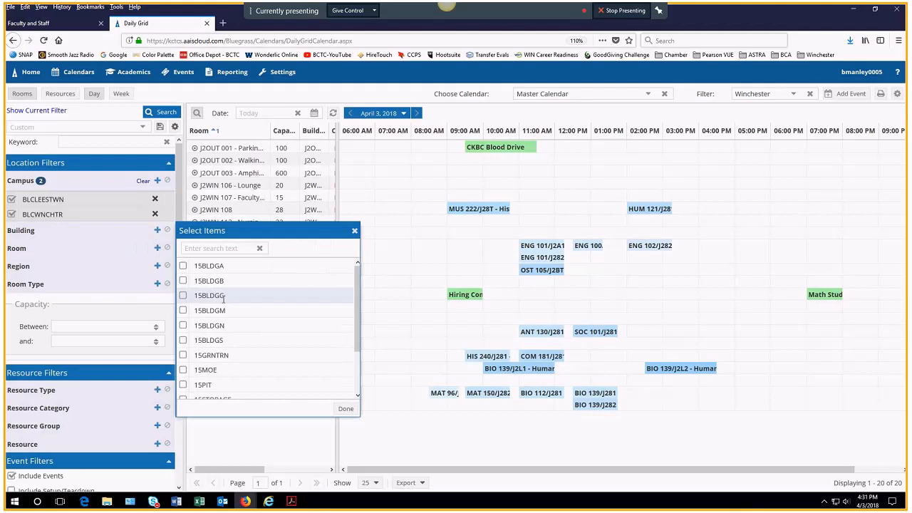
left_click(354, 230)
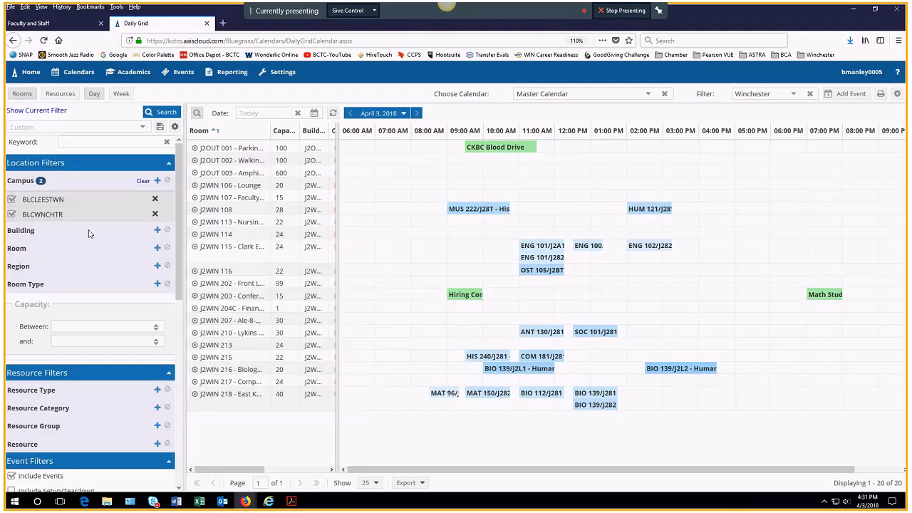
left_click(157, 247)
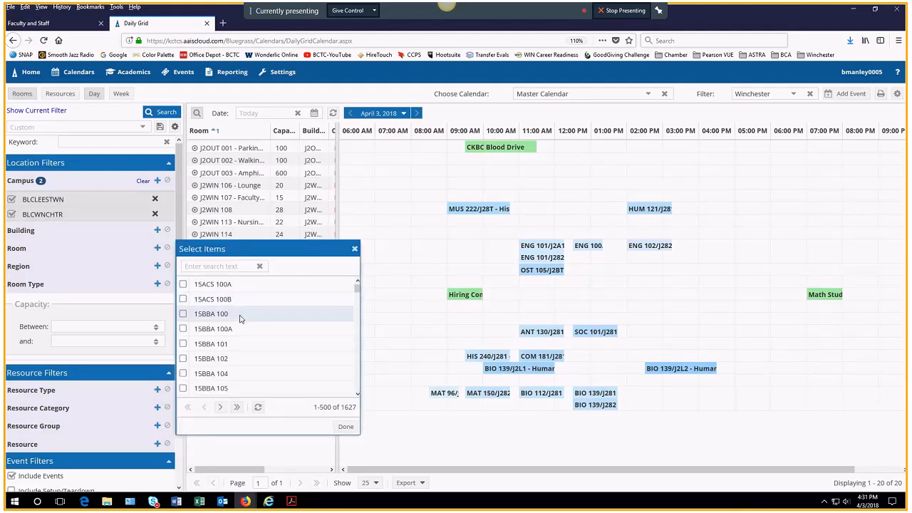
scroll(230, 315, "down", 5)
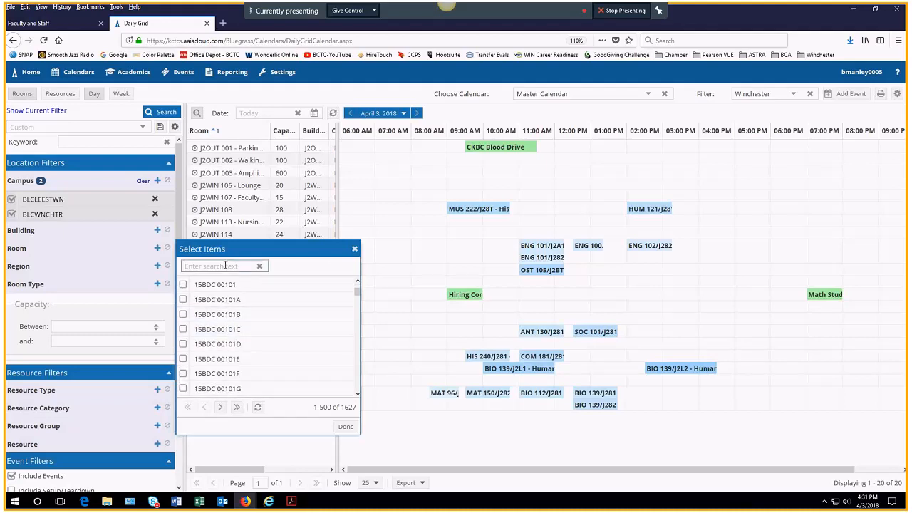
type("203")
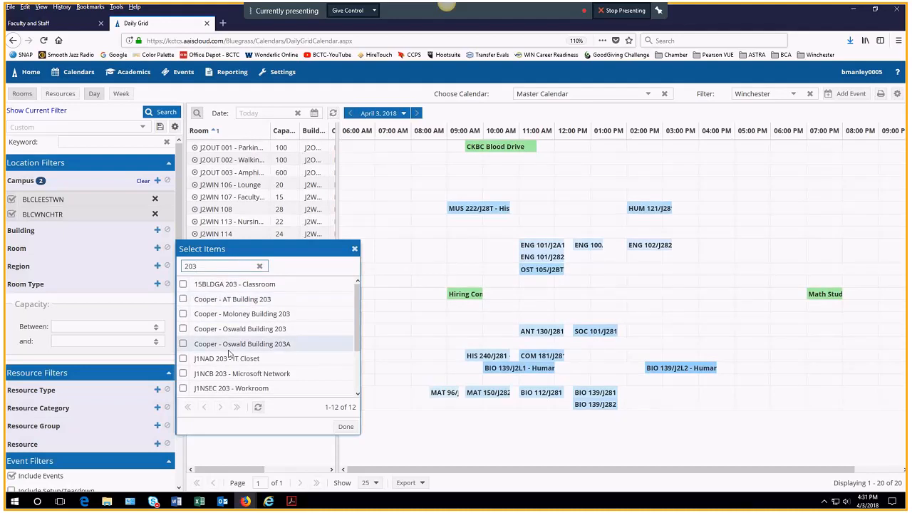
scroll(230, 354, "down", 3)
left_click(354, 248)
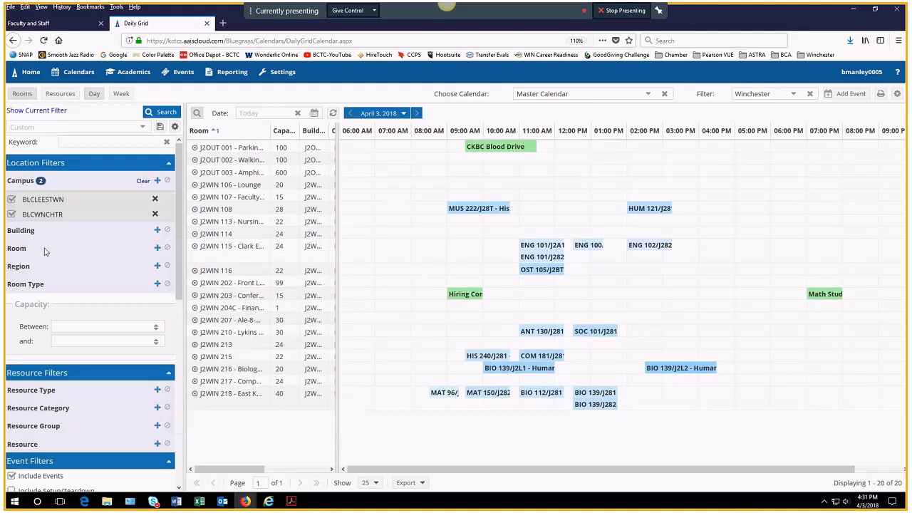
left_click(157, 284)
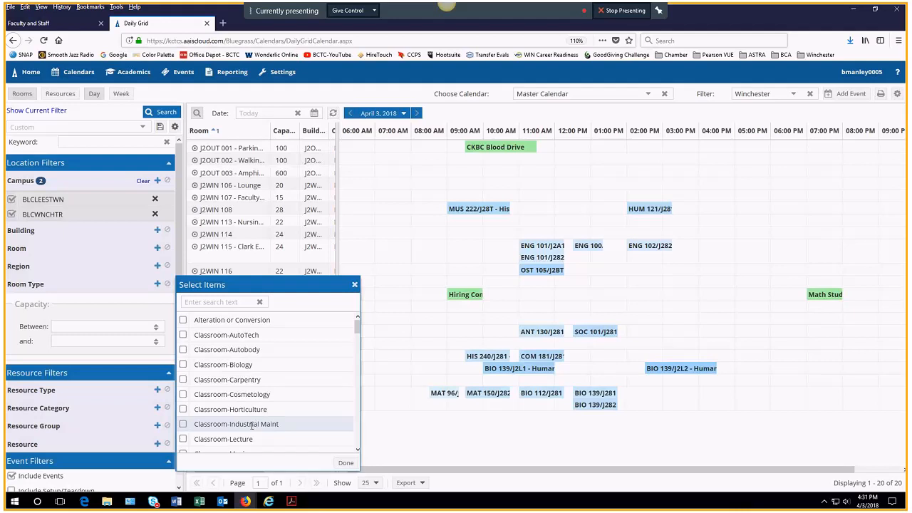
left_click(354, 284)
scroll(57, 406, "down", 5)
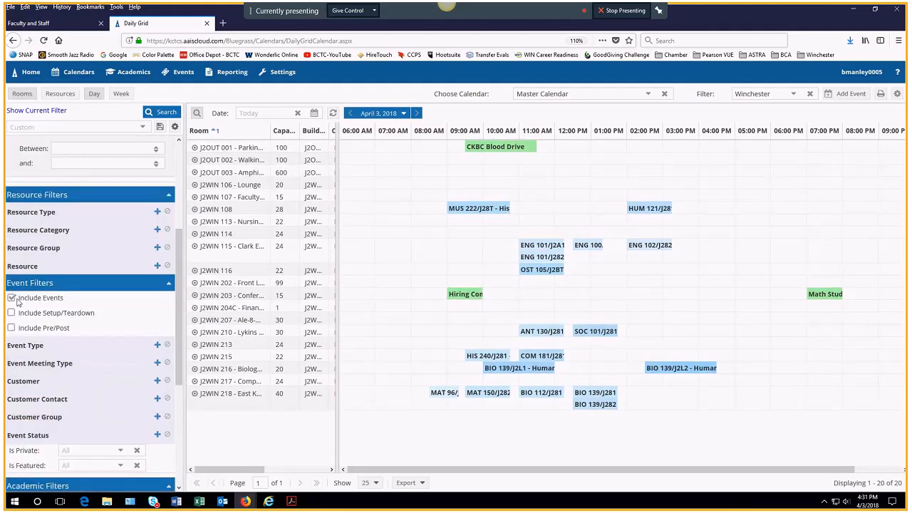
scroll(86, 410, "down", 3)
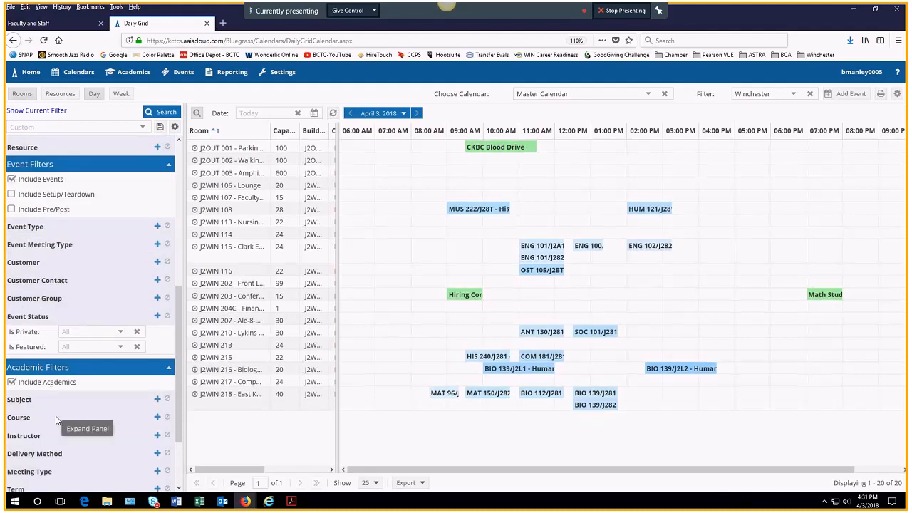
scroll(55, 364, "down", 2)
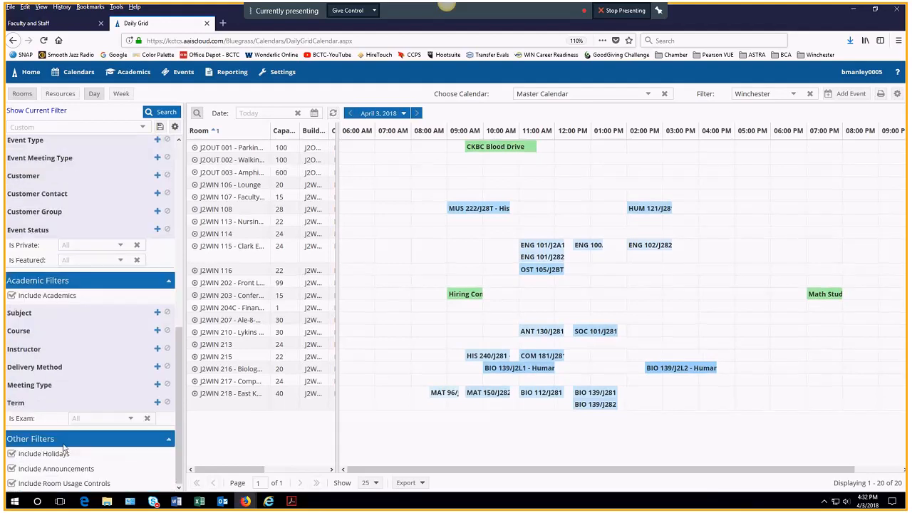
scroll(66, 434, "up", 1)
scroll(65, 436, "up", 10)
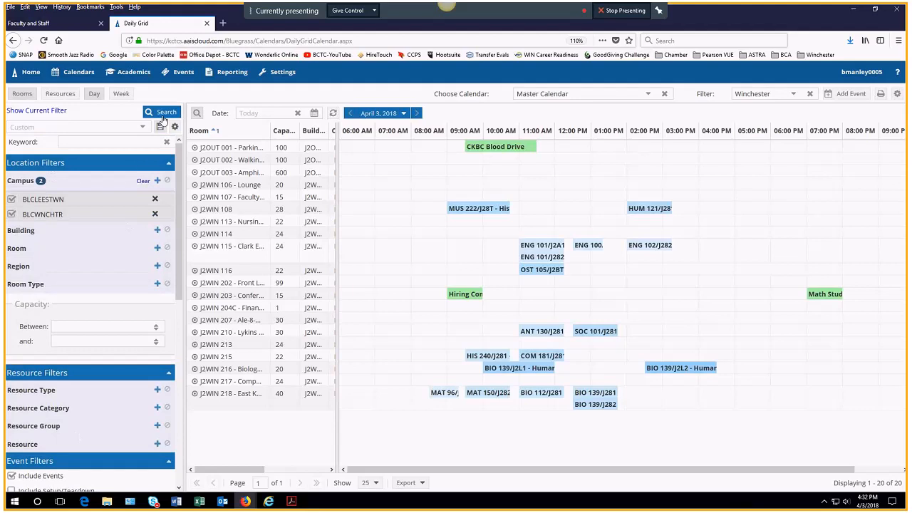
Step: Run the two-campus search listing 268 rooms, cancel saving the filter, and open the saved filters list
left_click(166, 113)
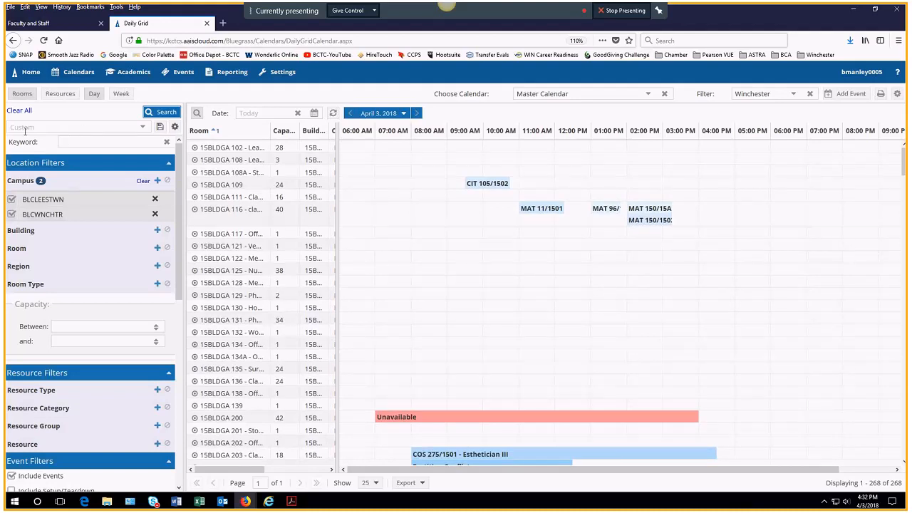
left_click(144, 129)
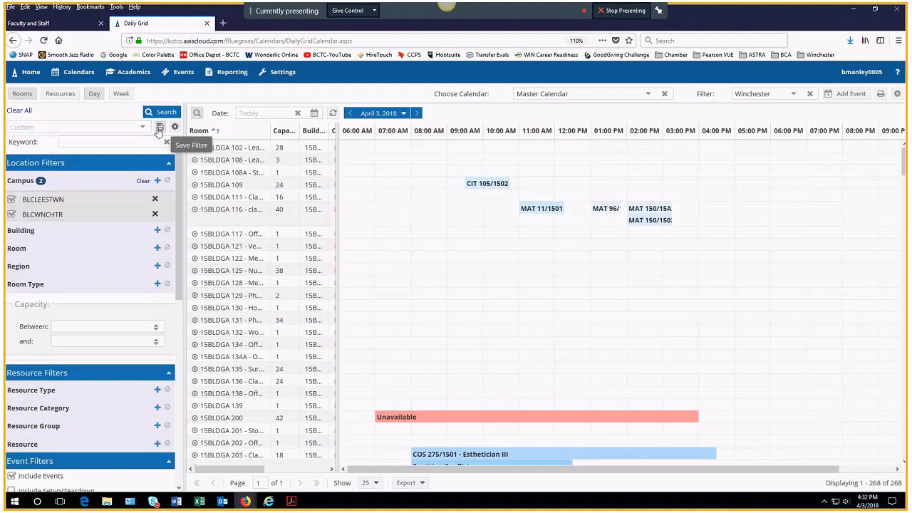
left_click(159, 127)
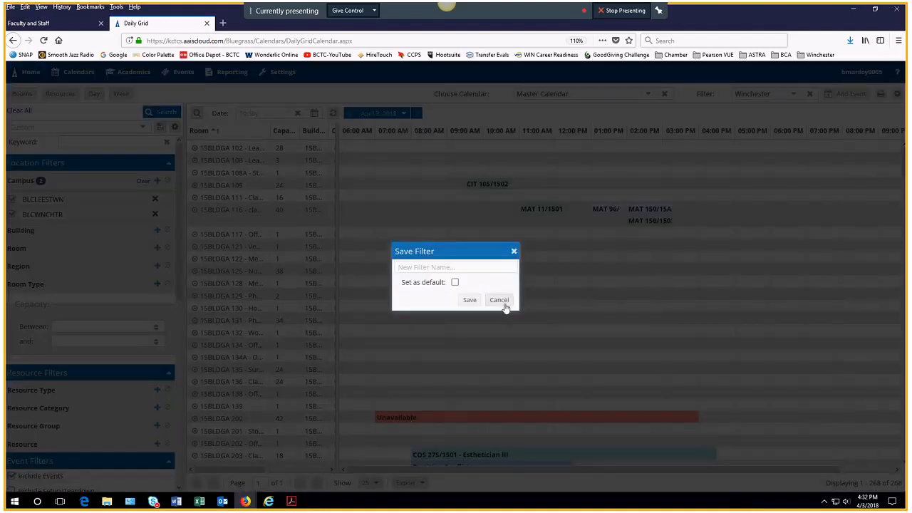
left_click(498, 300)
left_click(143, 127)
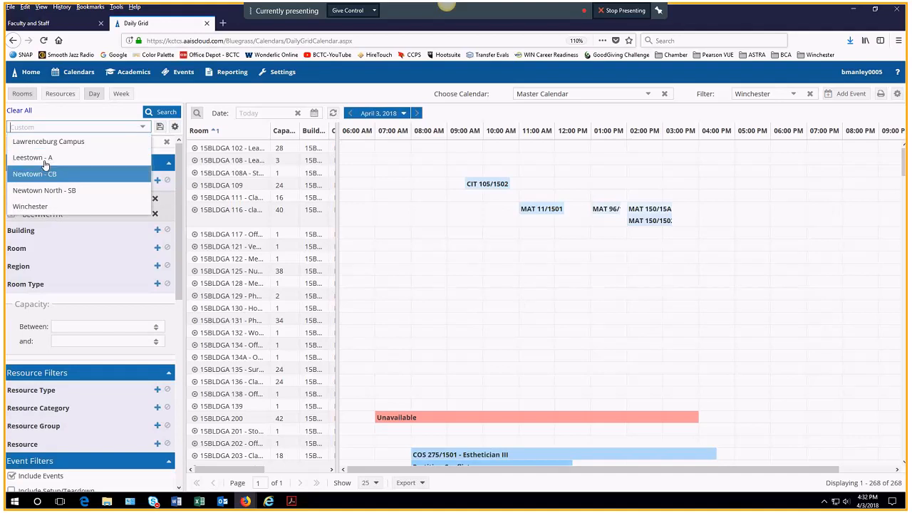
Step: Apply the saved Winchester filter, hide the filter panel, then switch the grid to Newtown - ME
left_click(28, 207)
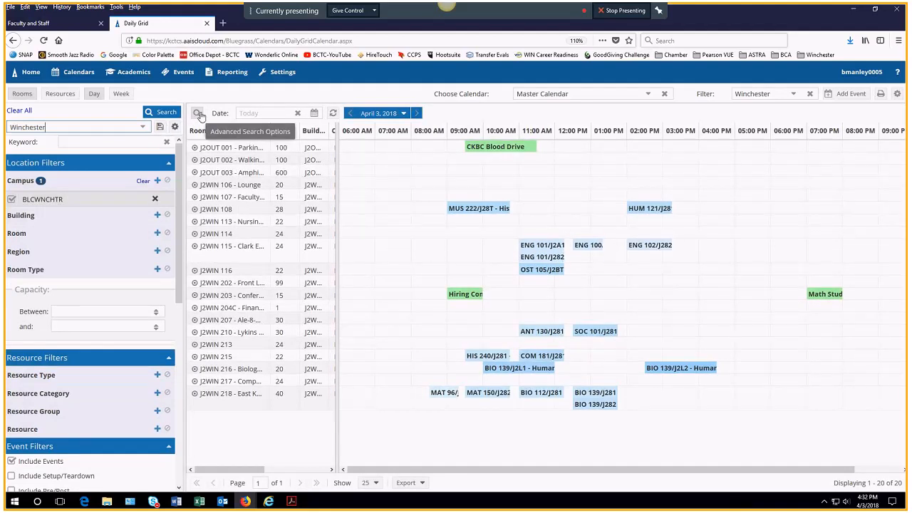
left_click(198, 114)
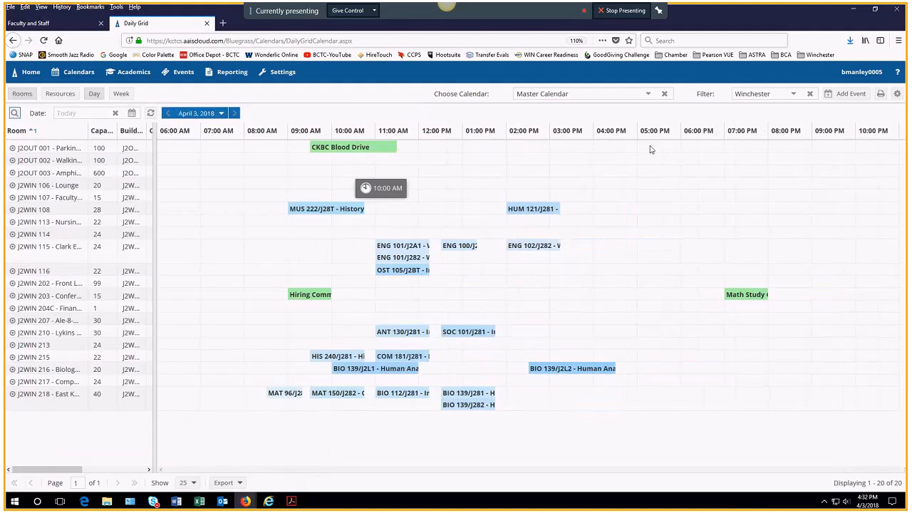
left_click(793, 94)
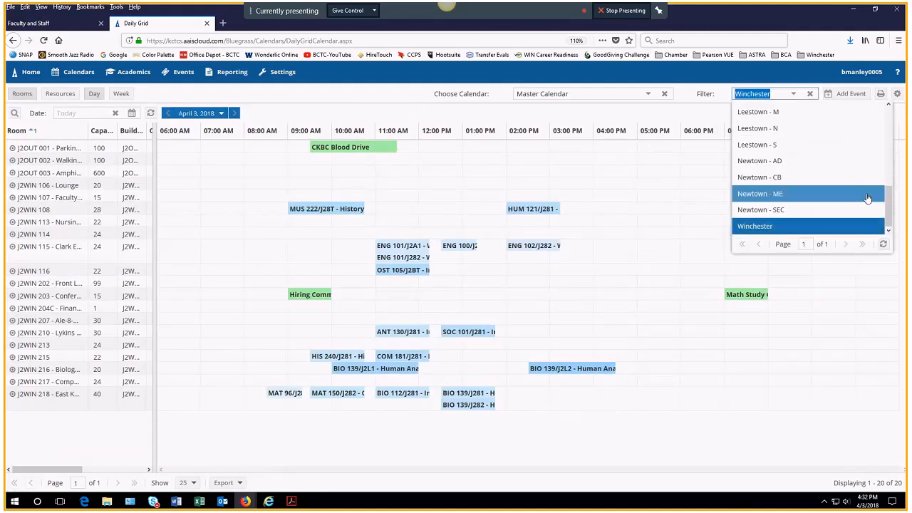
scroll(888, 203, "up", 5)
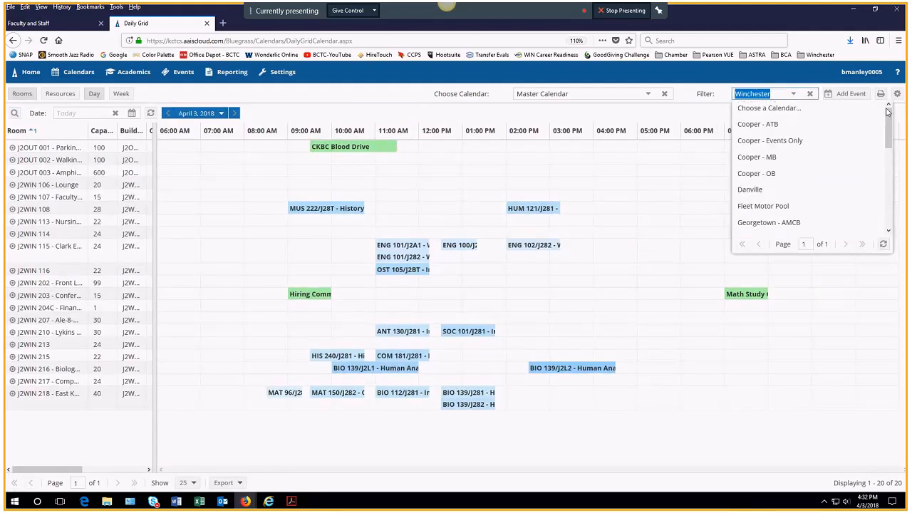
scroll(881, 201, "down", 4)
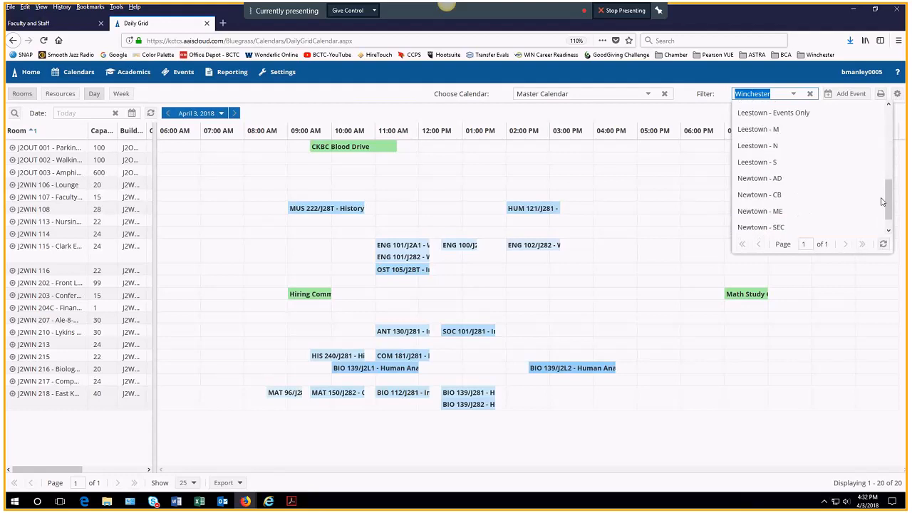
left_click(774, 210)
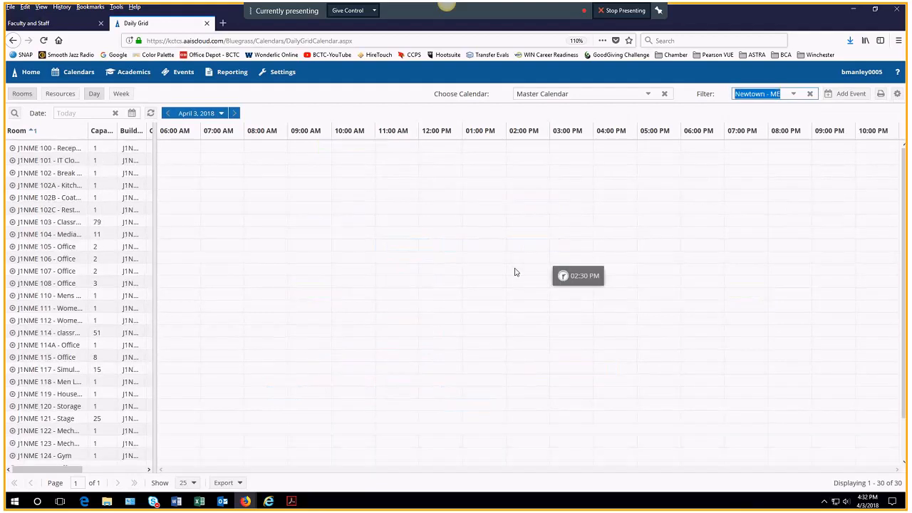
scroll(329, 294, "down", 2)
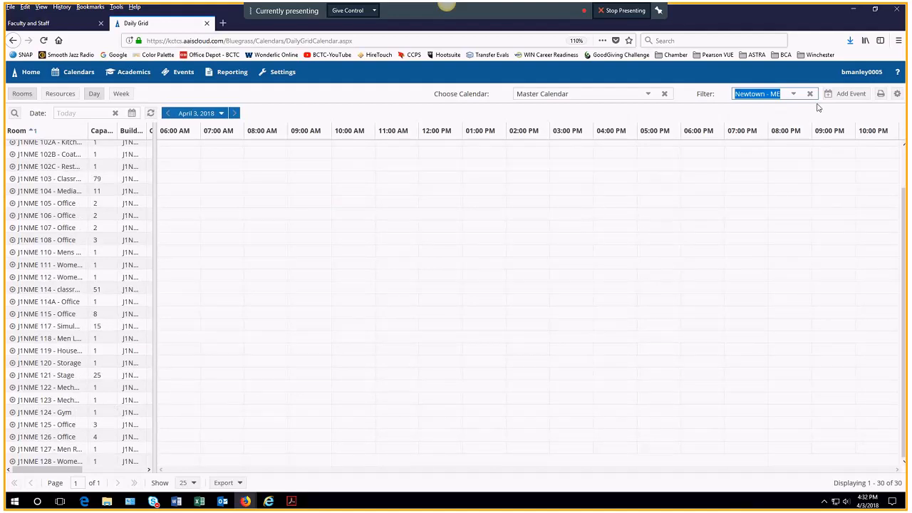
Step: Change the room filter to Newtown - AD, then to Newtown - CB, and scroll its rooms
left_click(796, 96)
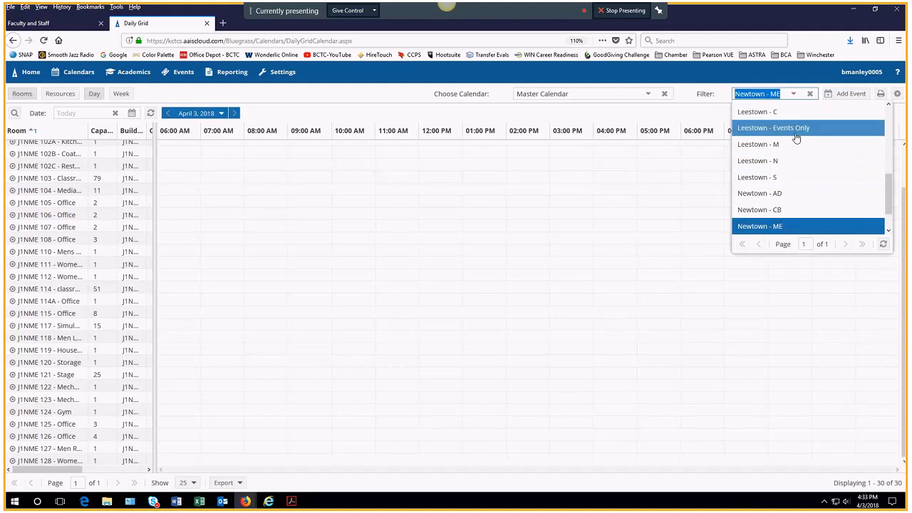
left_click(790, 193)
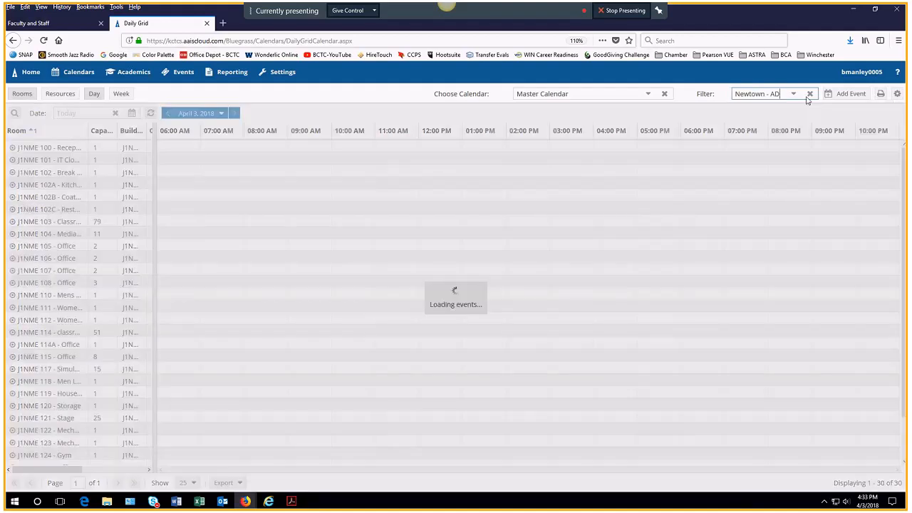
left_click(795, 96)
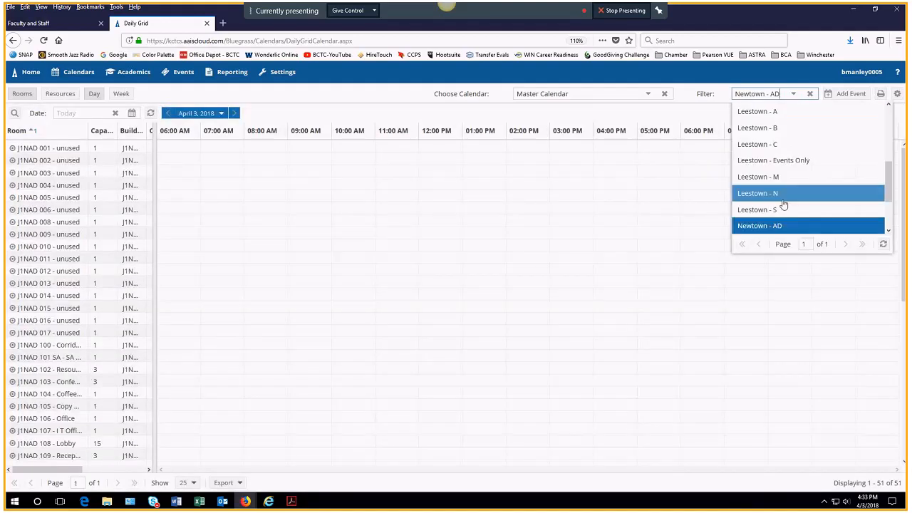
scroll(783, 204, "down", 2)
left_click(770, 182)
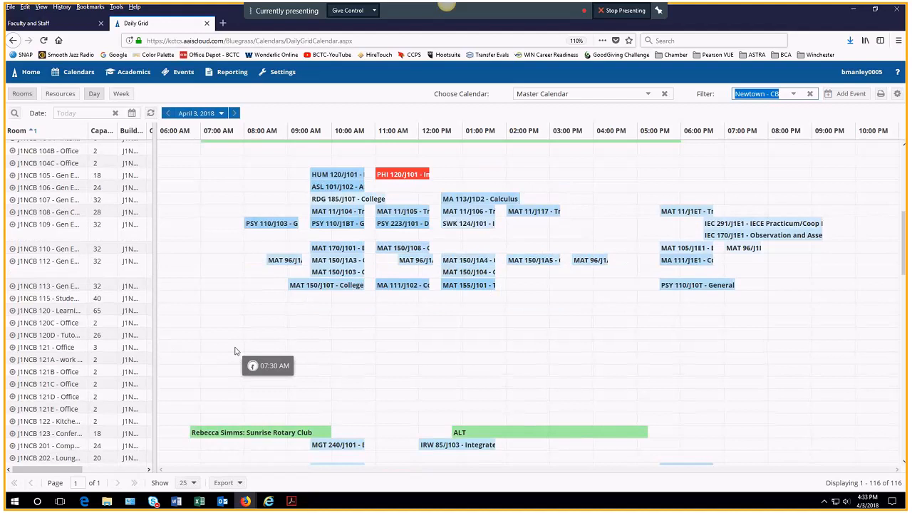
scroll(235, 351, "down", 5)
scroll(235, 351, "down", 5)
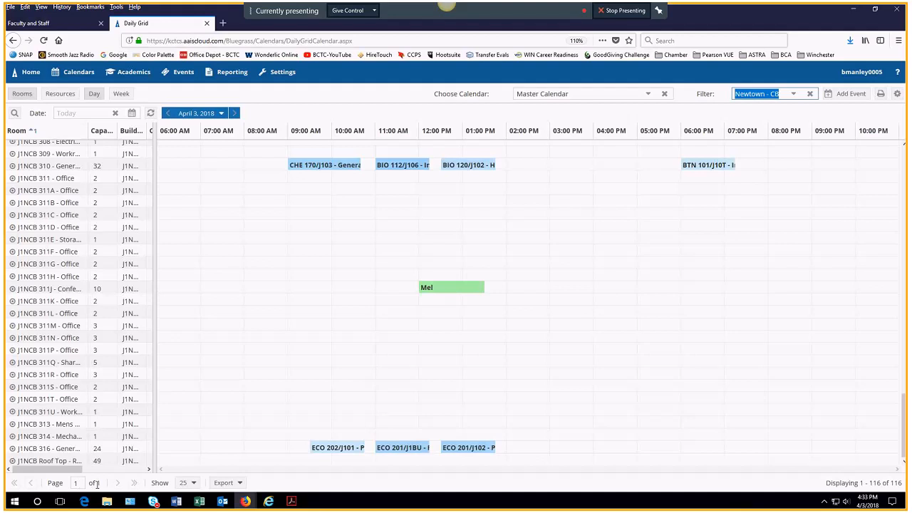
Step: Show 500 rooms per page, then open and close the Export menu without exporting
left_click(186, 485)
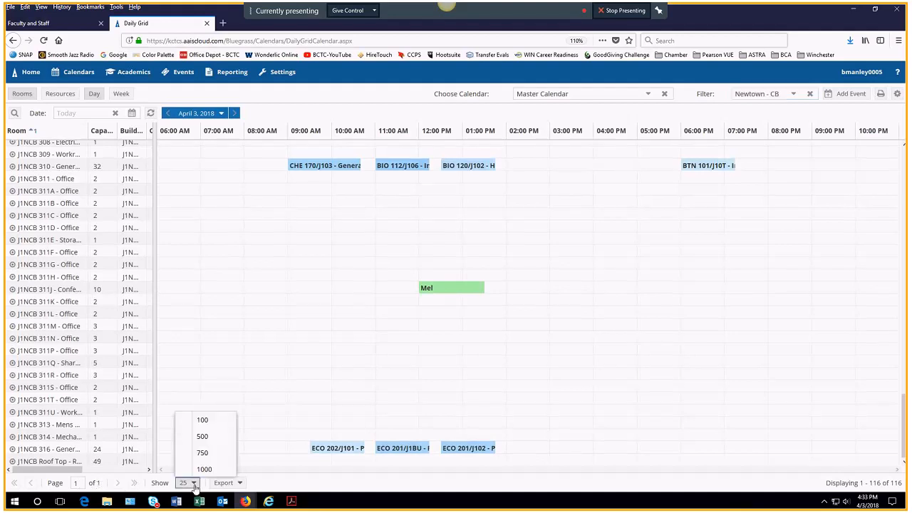
left_click(203, 436)
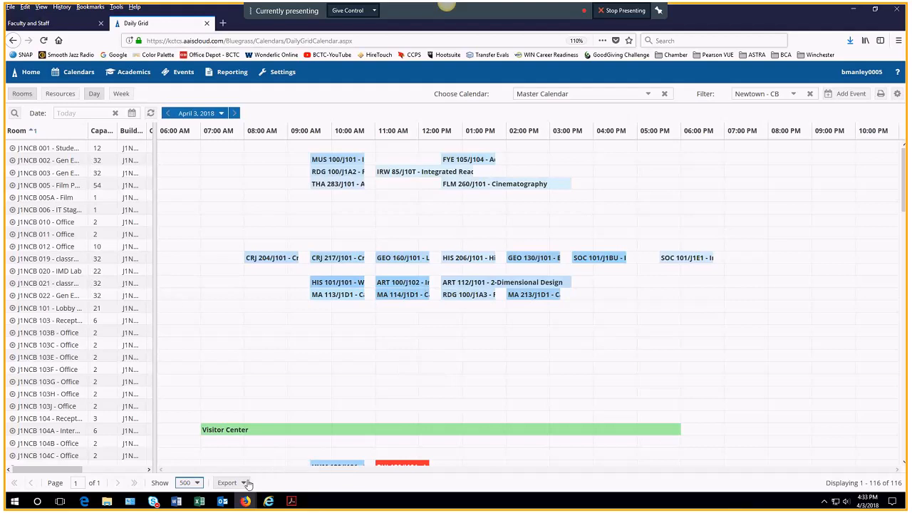
left_click(244, 483)
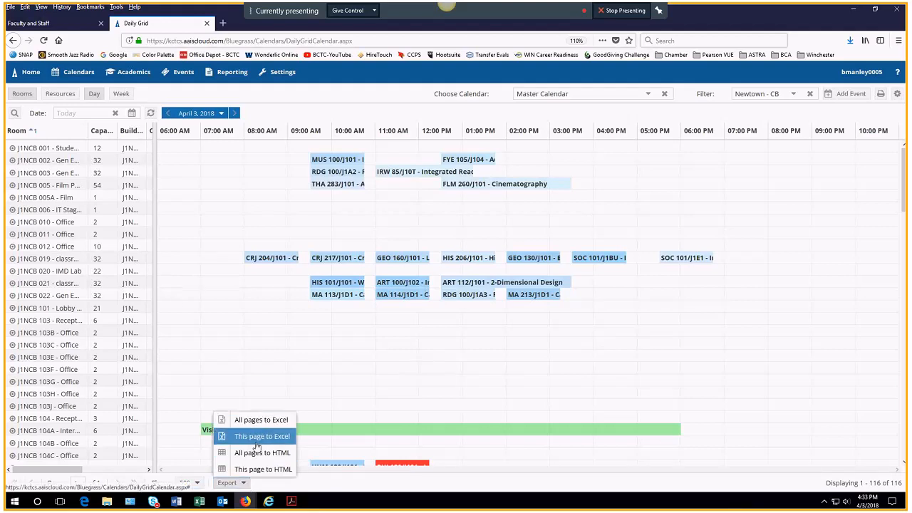
left_click(270, 488)
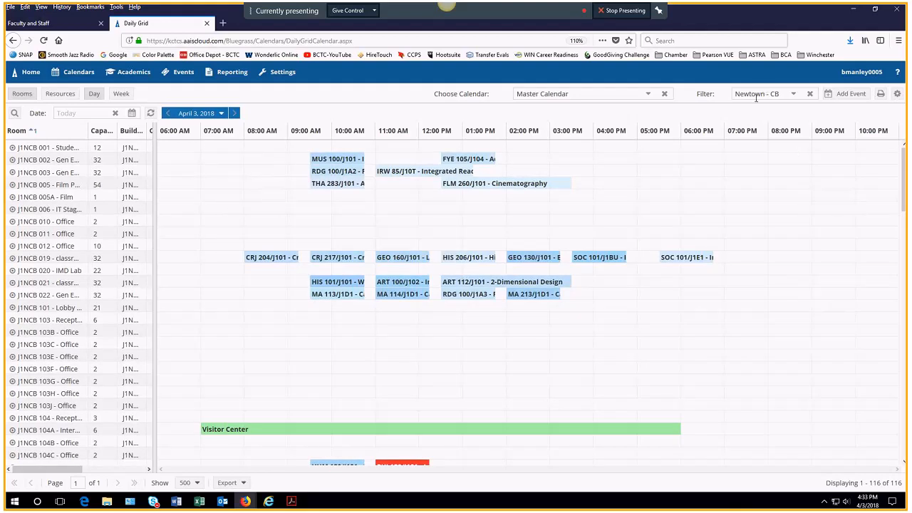
Step: Change the grid's room filter from Newtown - CB to Winchester
left_click(784, 94)
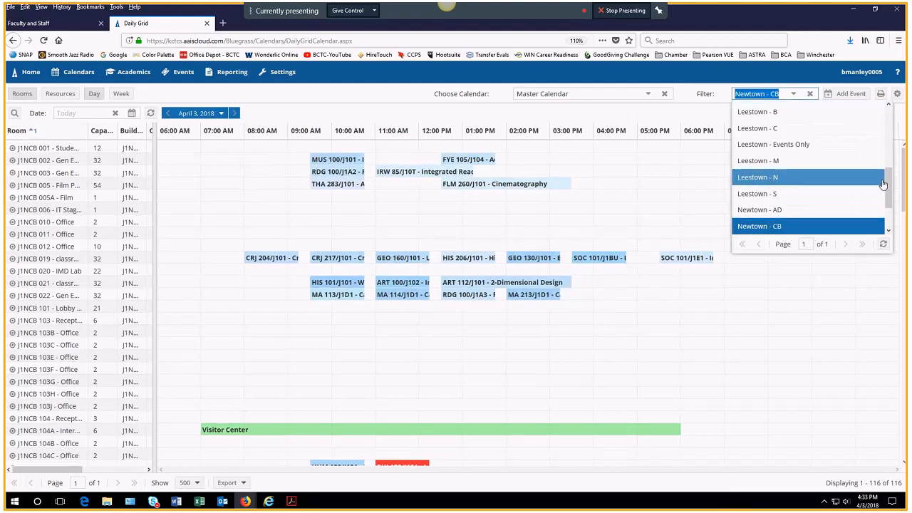
scroll(882, 185, "down", 1)
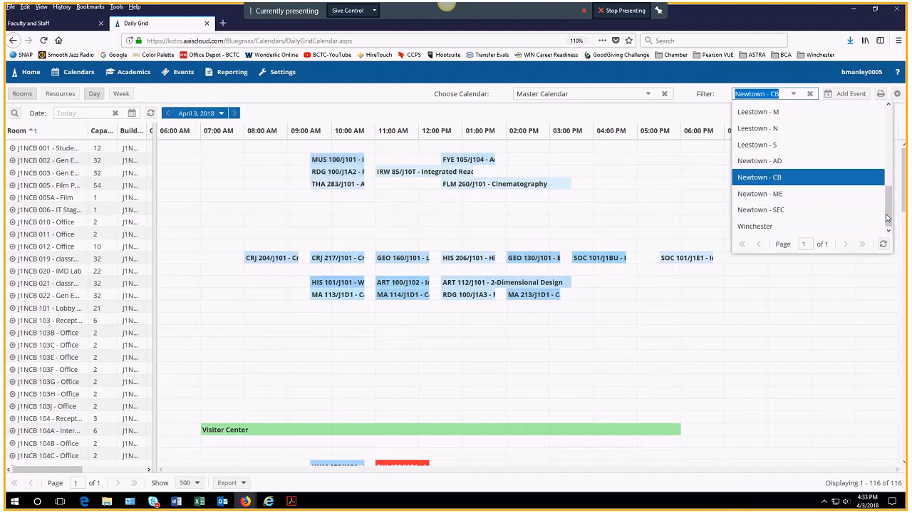
left_click(754, 226)
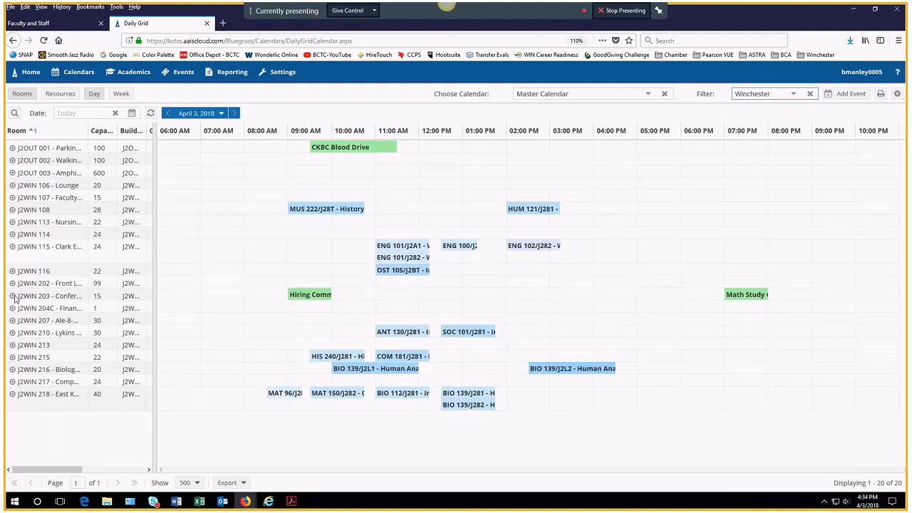
mouse_move(13, 294)
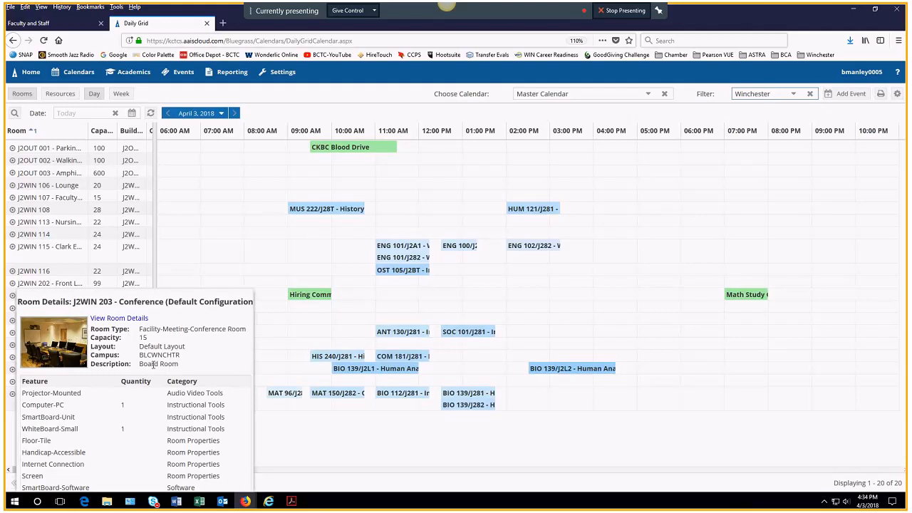
mouse_move(13, 275)
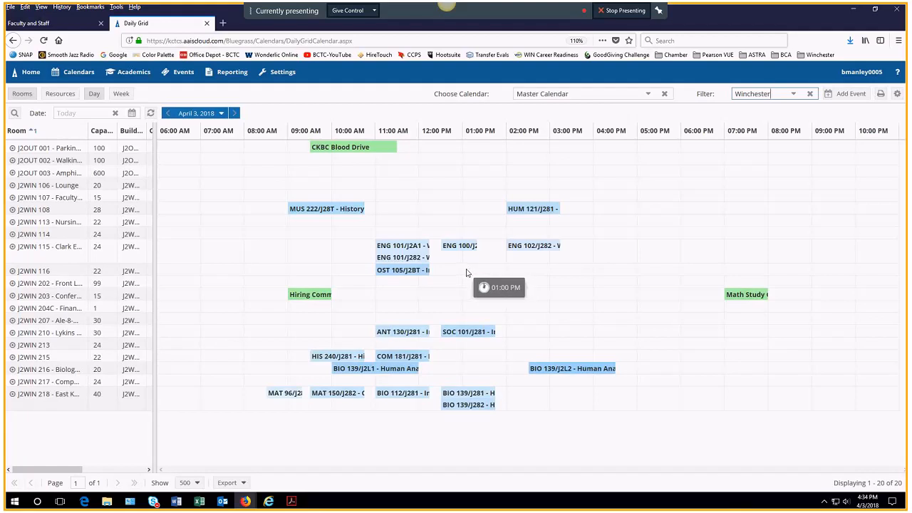
Step: Create an event in the 1 PM slot on 04/03/2018 ending at 2:00 PM, ready for naming
left_click(467, 272)
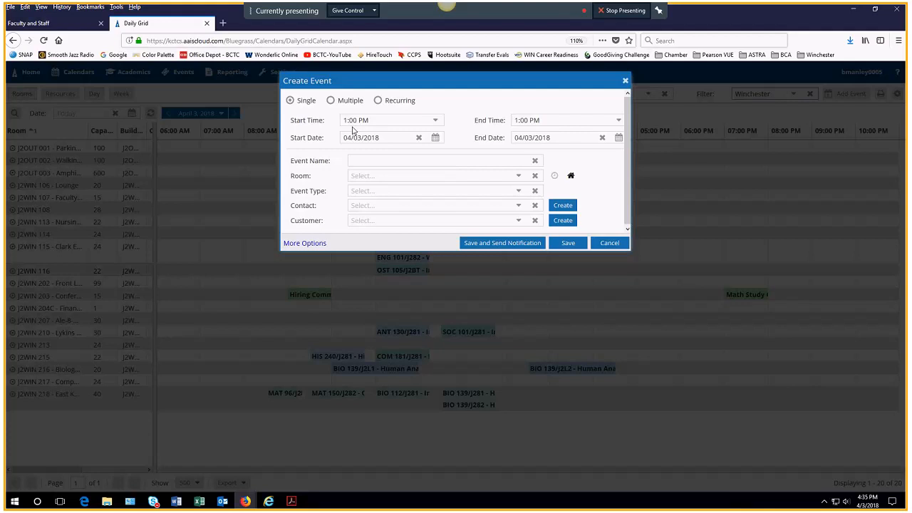
left_click(618, 121)
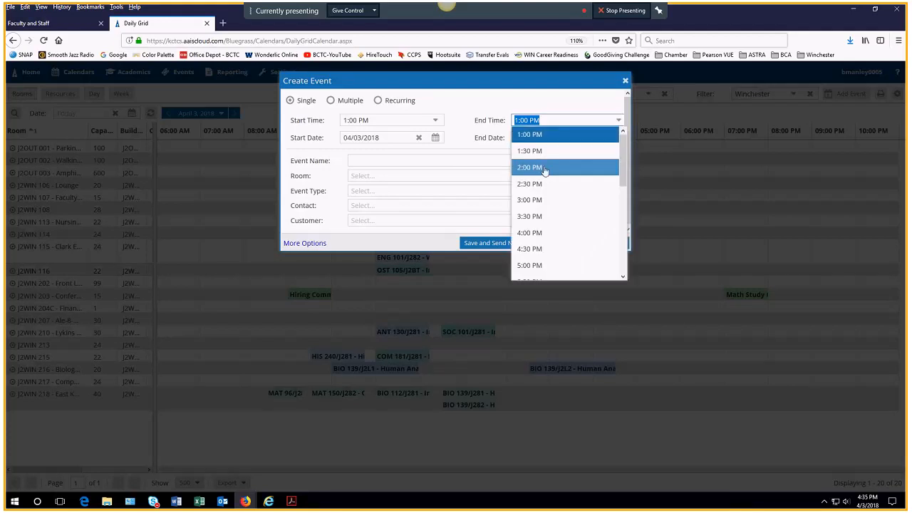
left_click(544, 168)
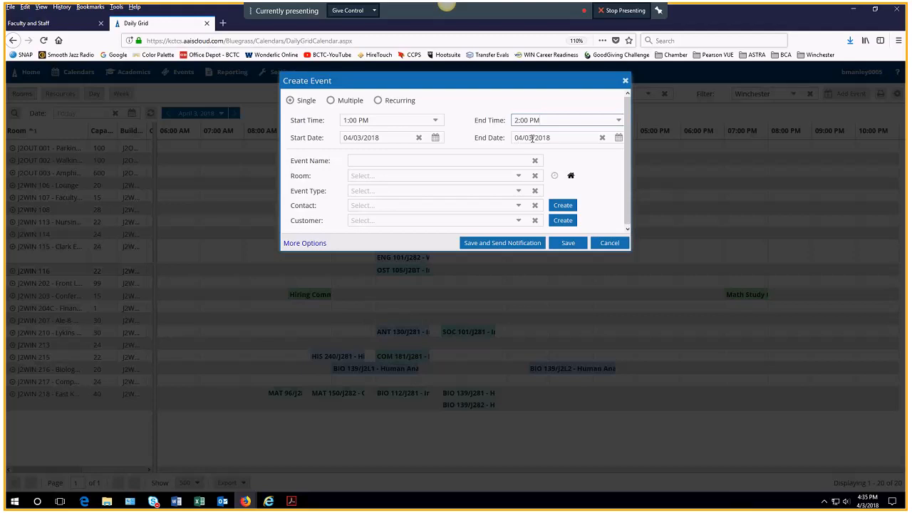
left_click(385, 161)
Step: Name the new event 'Party Hardy' and book it in room J2WIN 116
type("P")
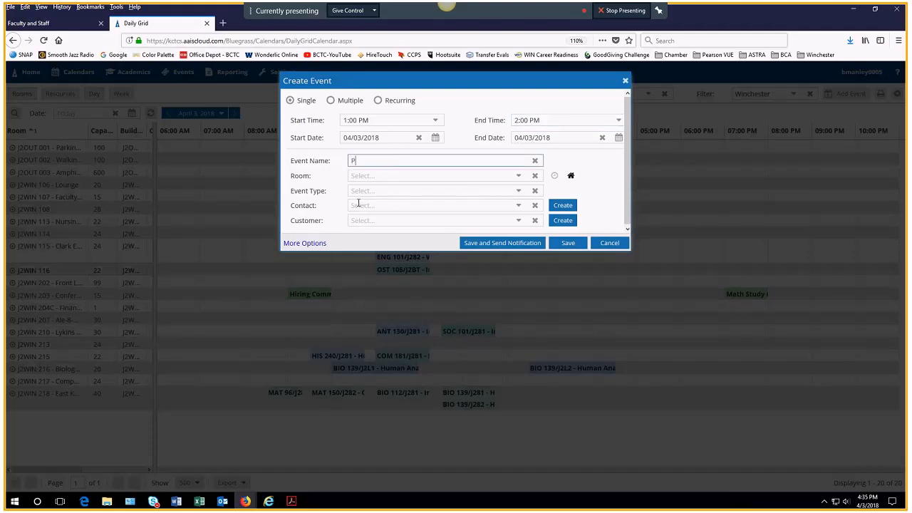
type("arty Hardy")
left_click(390, 177)
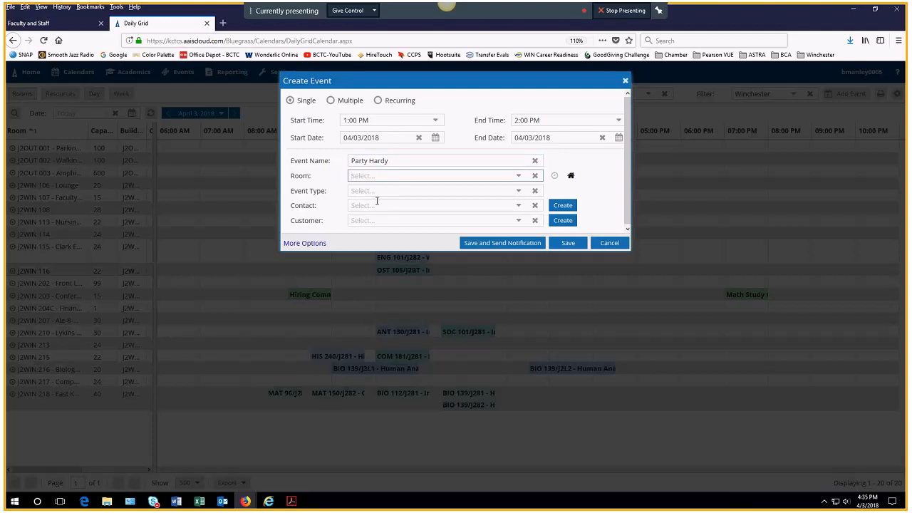
type("11")
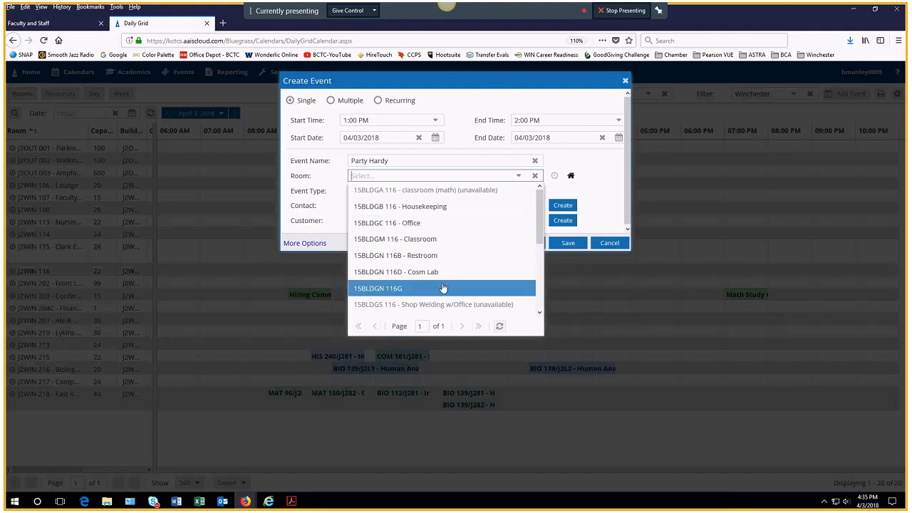
scroll(442, 287, "down", 3)
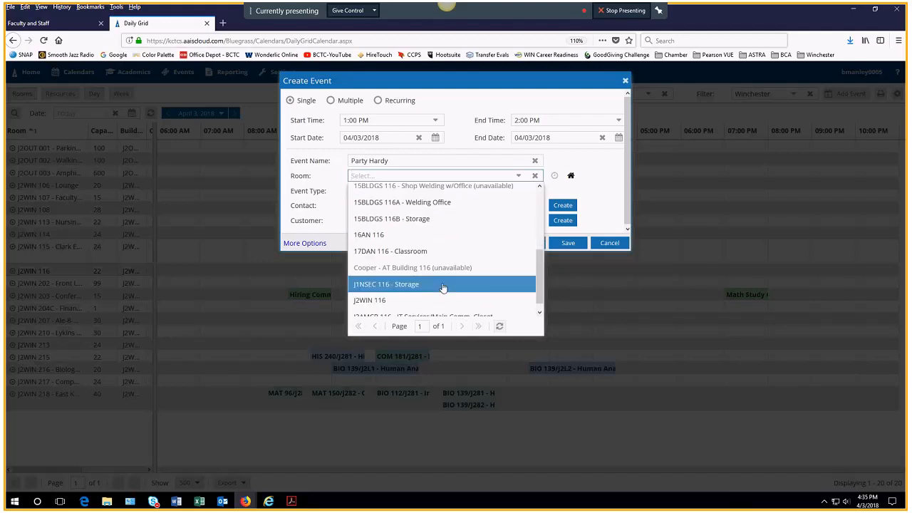
scroll(438, 286, "down", 1)
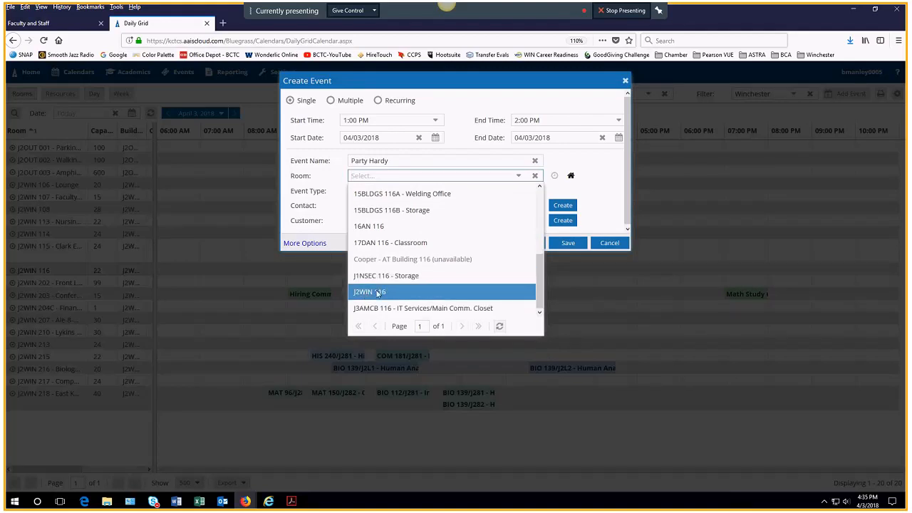
left_click(366, 295)
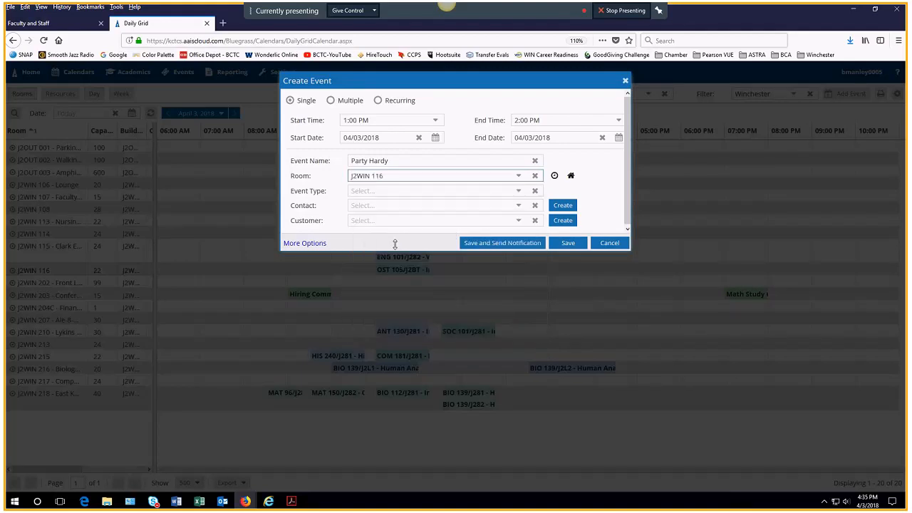
Step: Set the event type to Meeting
left_click(518, 191)
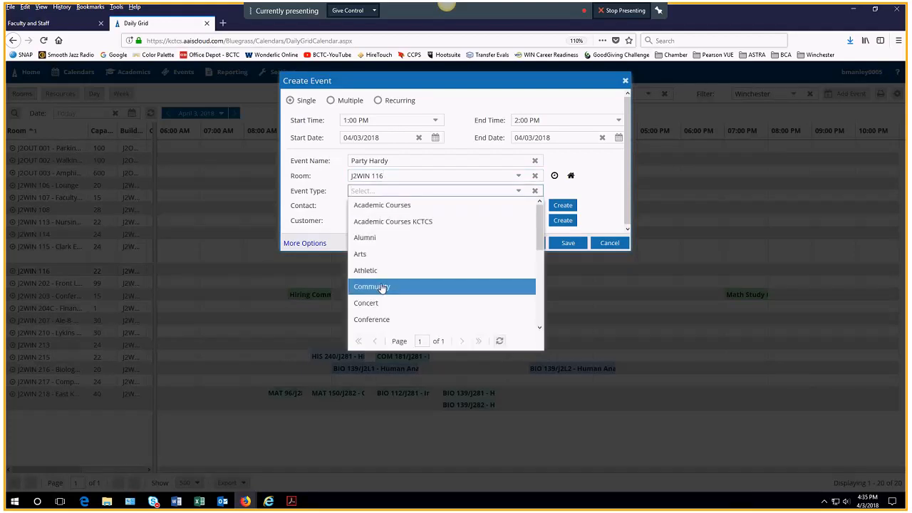
scroll(383, 287, "down", 5)
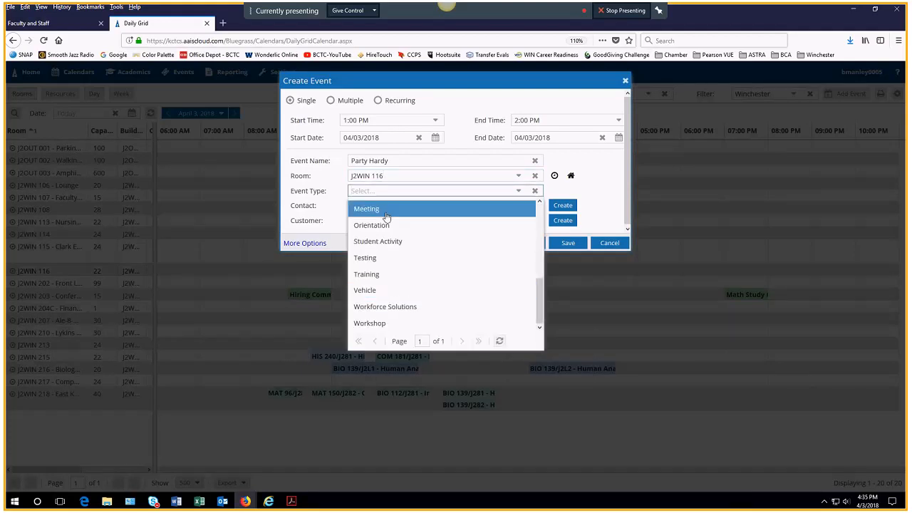
left_click(379, 210)
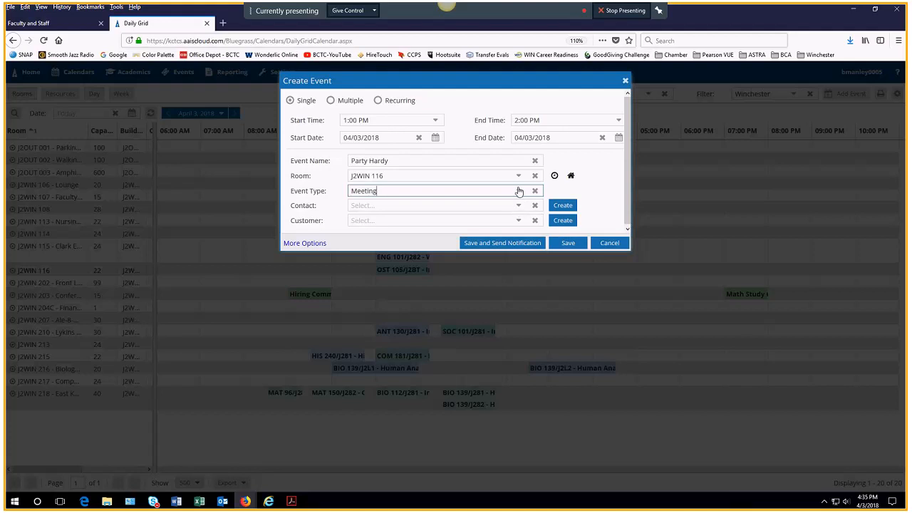
left_click(518, 192)
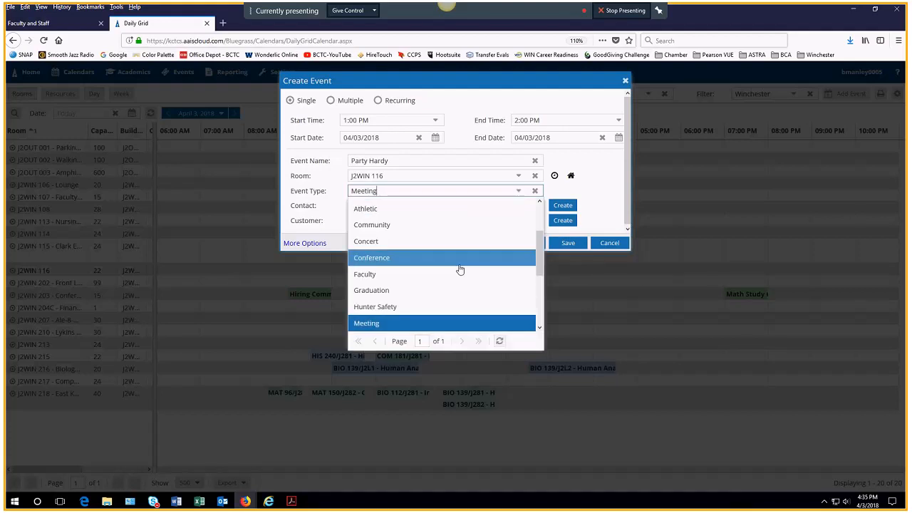
left_click(378, 323)
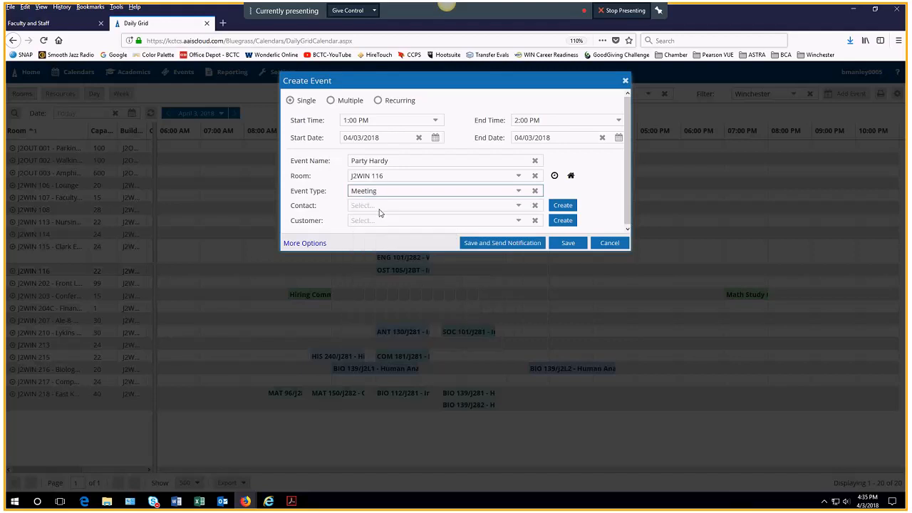
Step: Pick the event's contact person so Customer fills with BCTC, and save the meeting
left_click(519, 206)
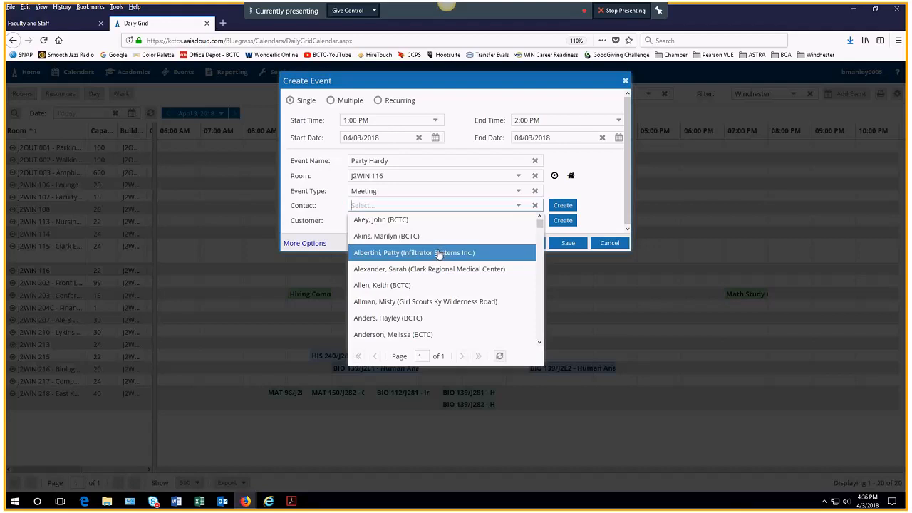
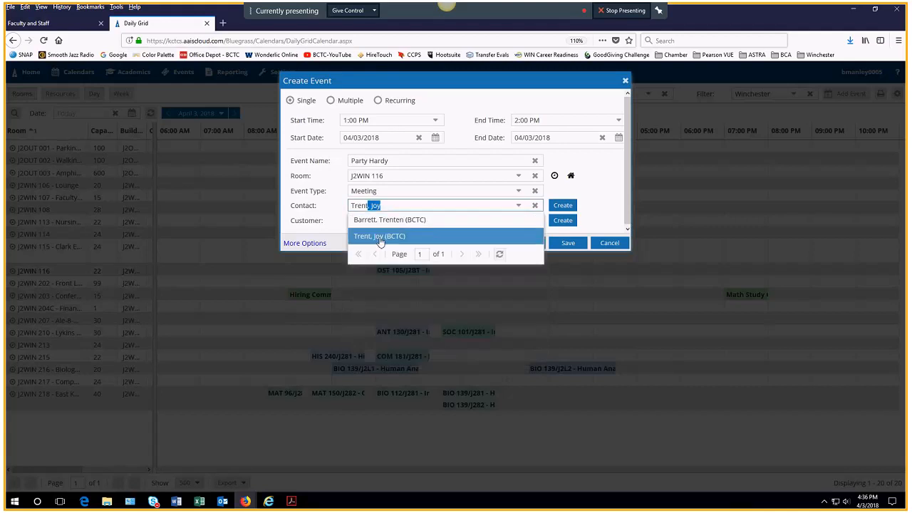
left_click(377, 237)
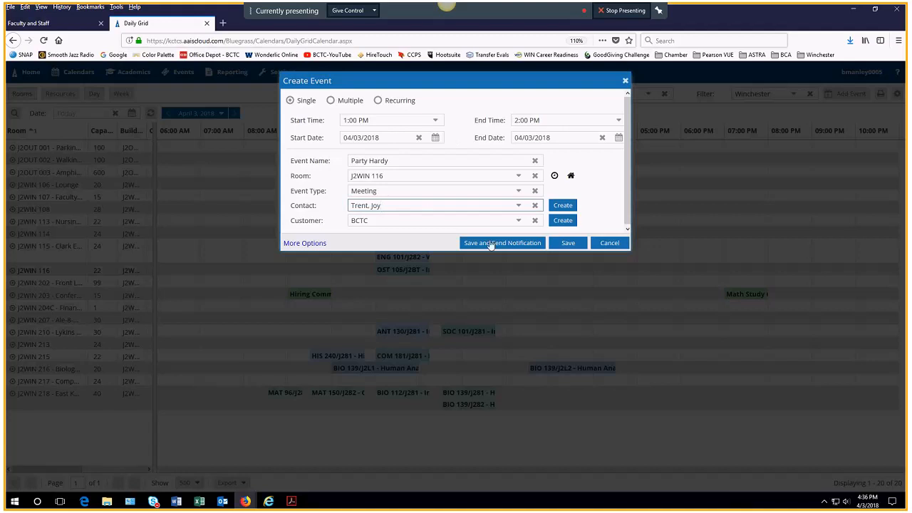
left_click(572, 243)
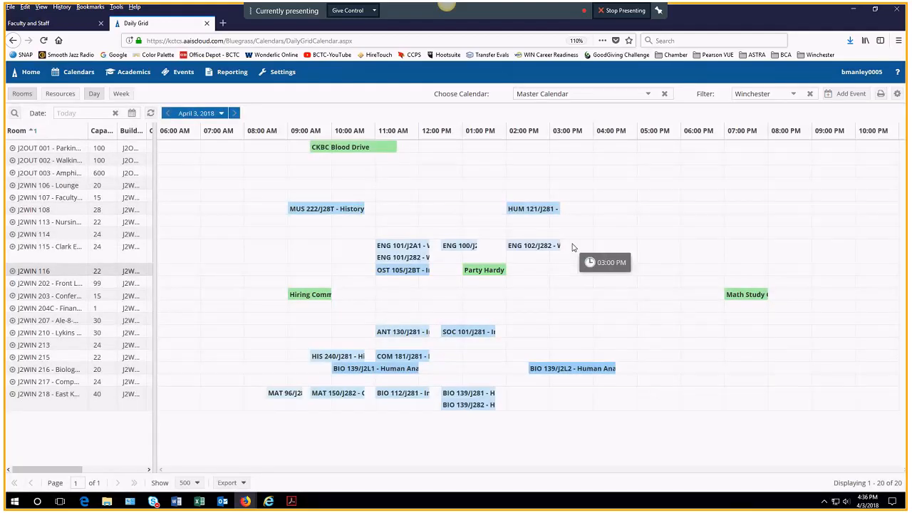
Step: Drag the Party Hardy bar along the J2WIN 116 row to 4:30–5:30 PM
mouse_move(476, 276)
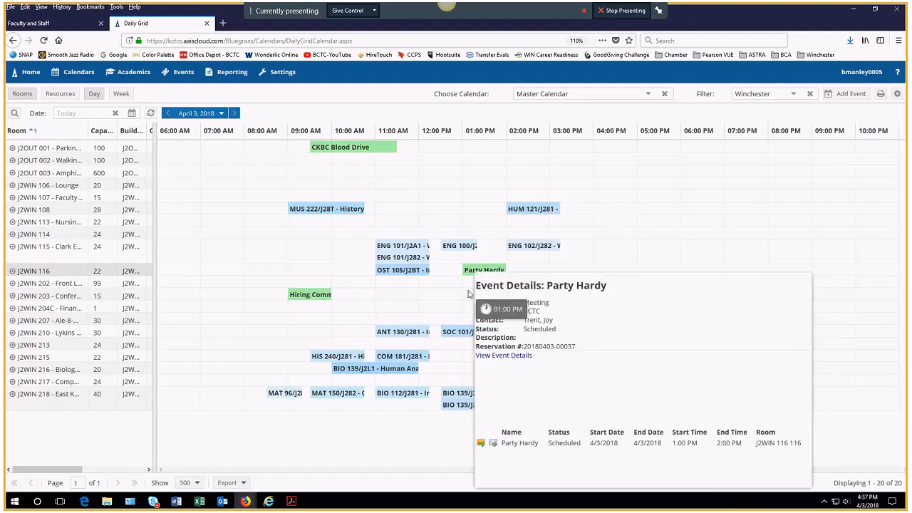
left_click_drag(480, 274, 644, 275)
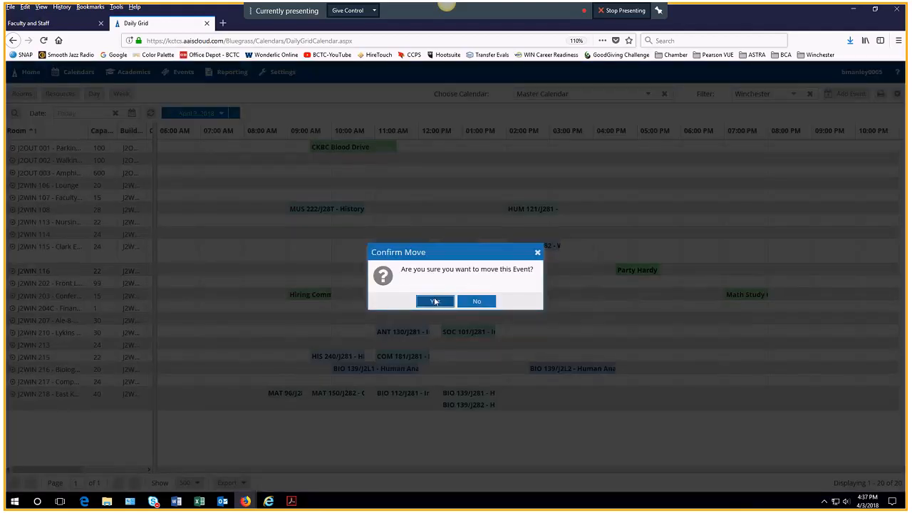
Step: Confirm the move, then relocate Party Hardy to J2WIN 203 Conference at 4:30 PM and confirm
left_click(434, 302)
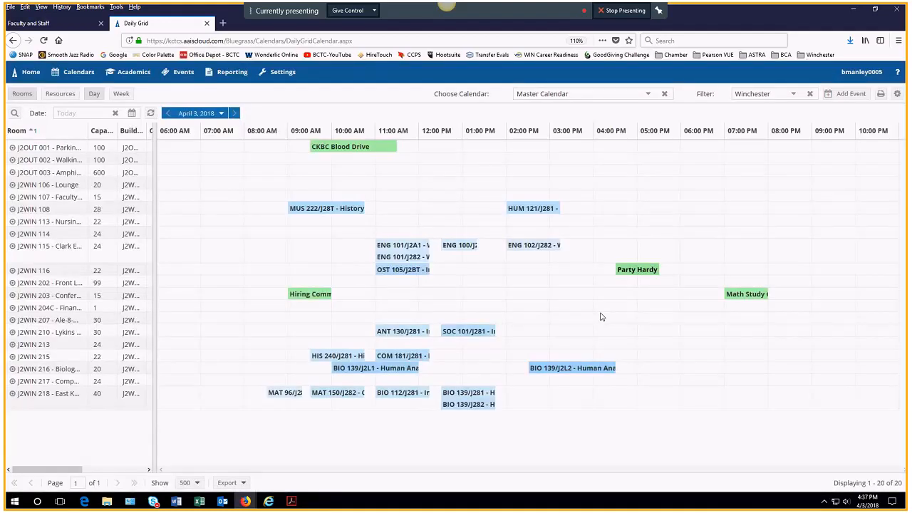
left_click(636, 269)
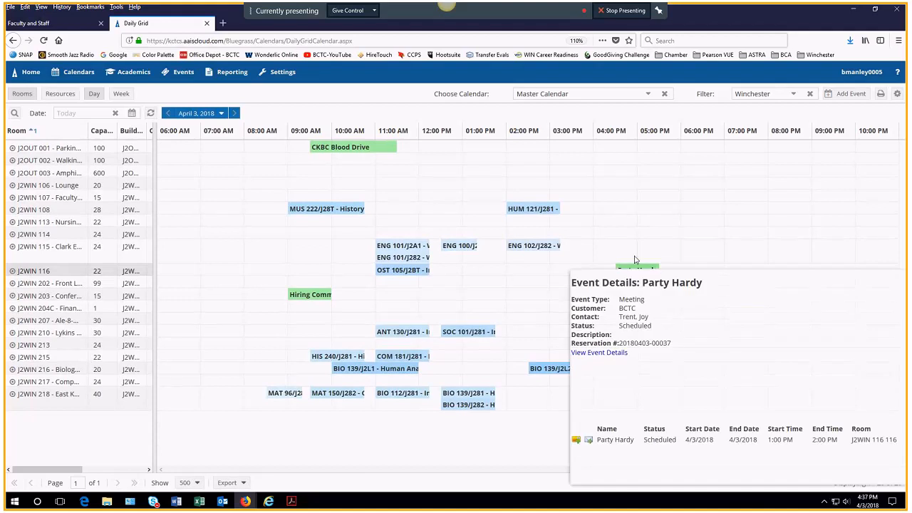
left_click_drag(636, 267, 279, 291)
left_click_drag(577, 297, 640, 298)
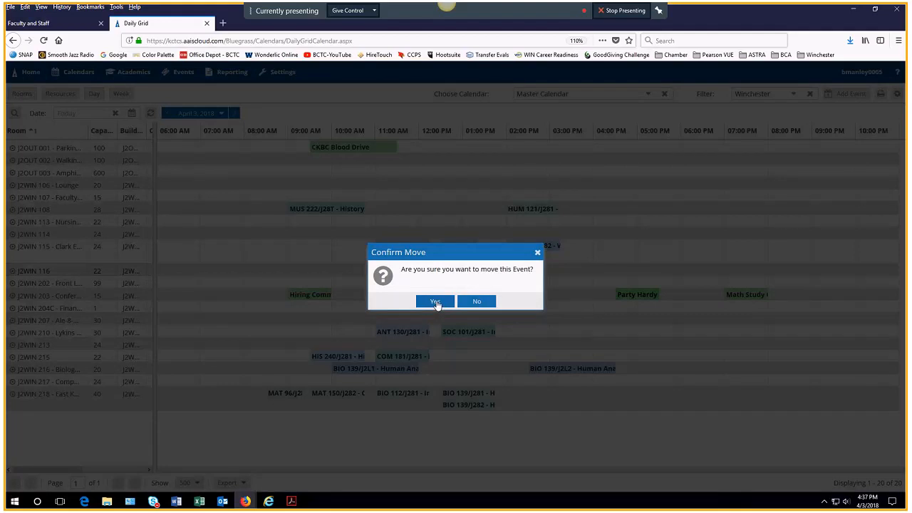
left_click(435, 302)
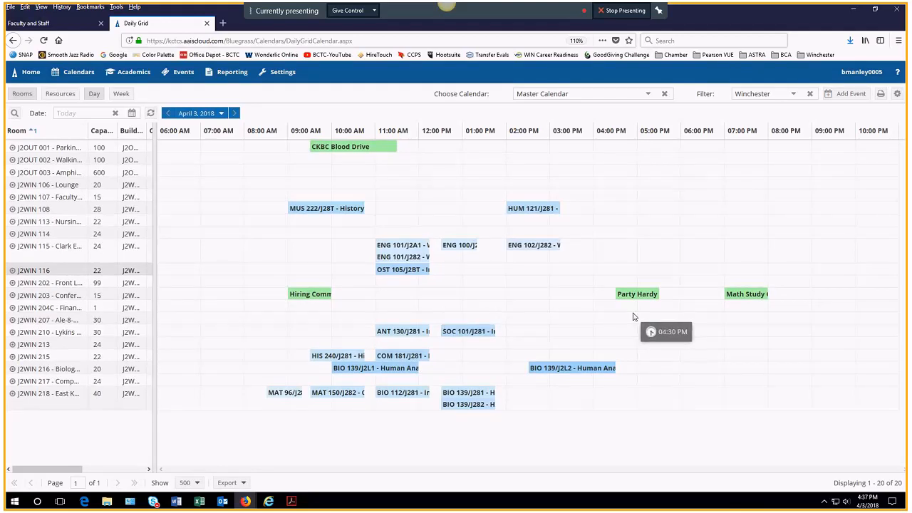
Step: Set Party Hardy's event status to Cancel, save it, and reopen the Daily Grid
mouse_move(635, 296)
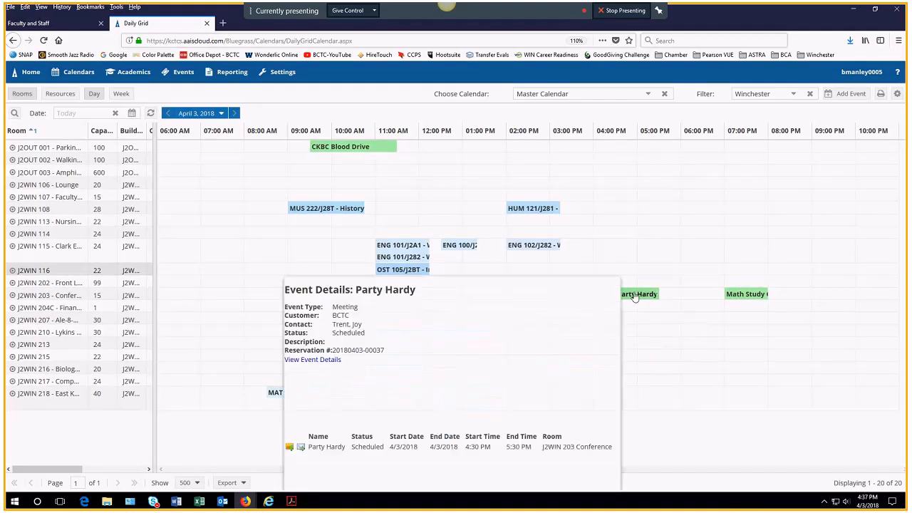
left_click(327, 360)
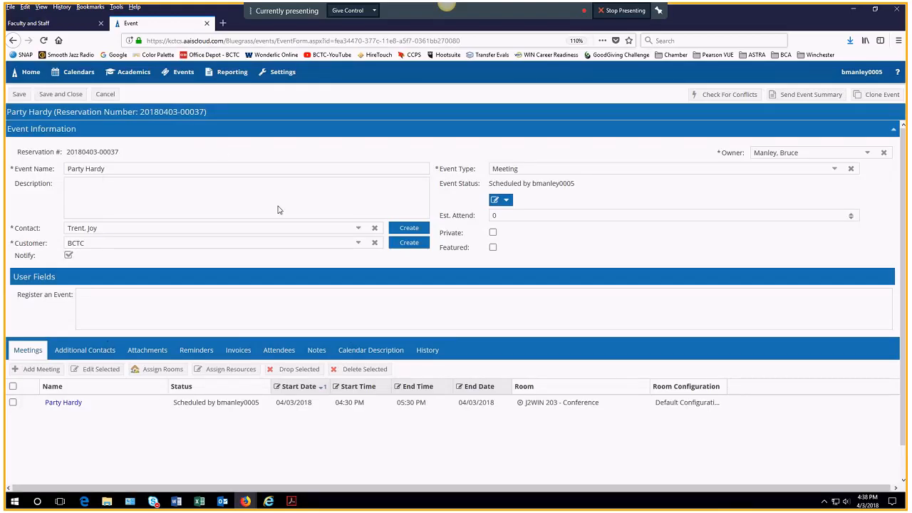
left_click(506, 202)
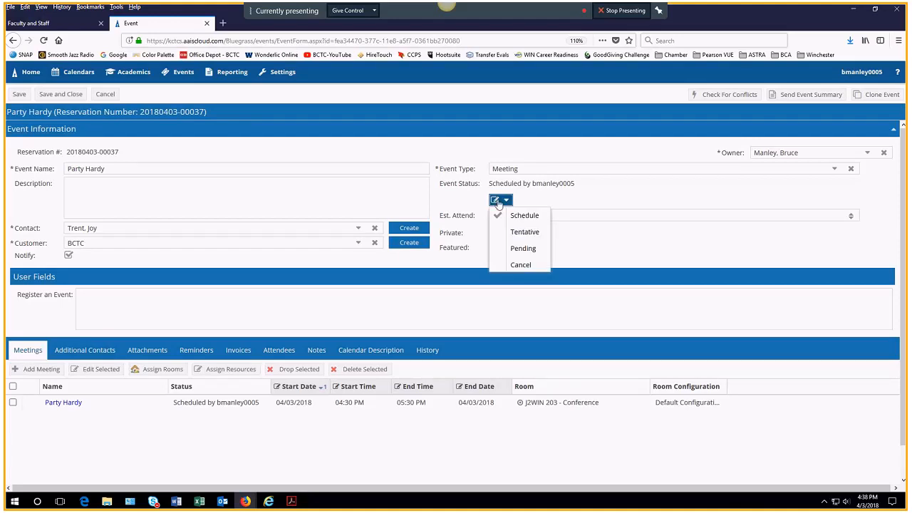
left_click(519, 264)
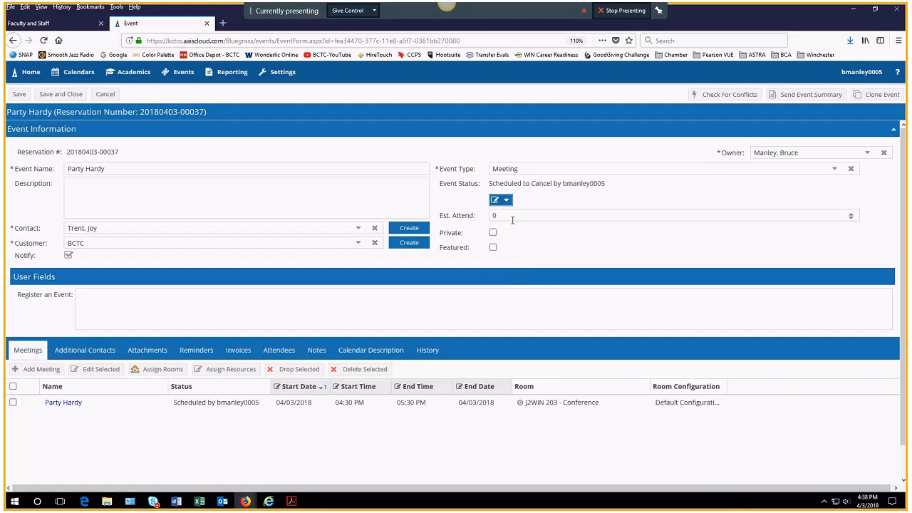
left_click(20, 93)
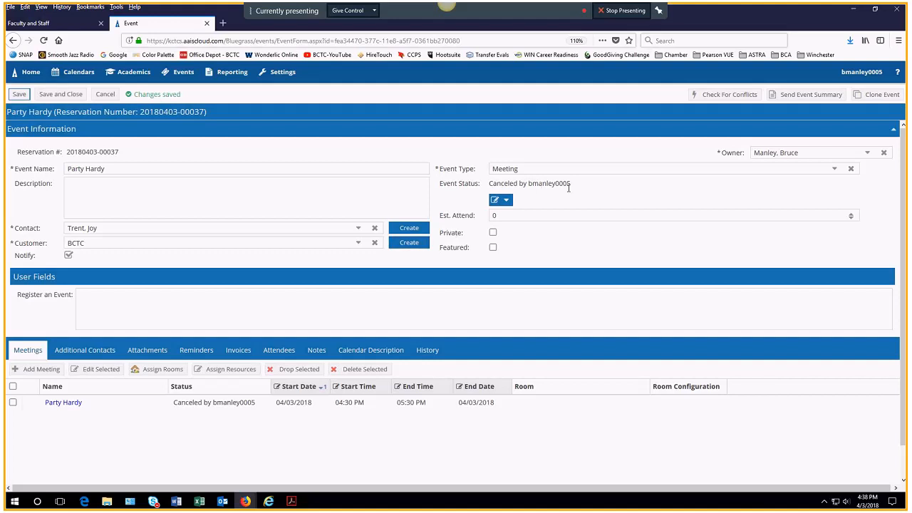
left_click(79, 74)
left_click(84, 115)
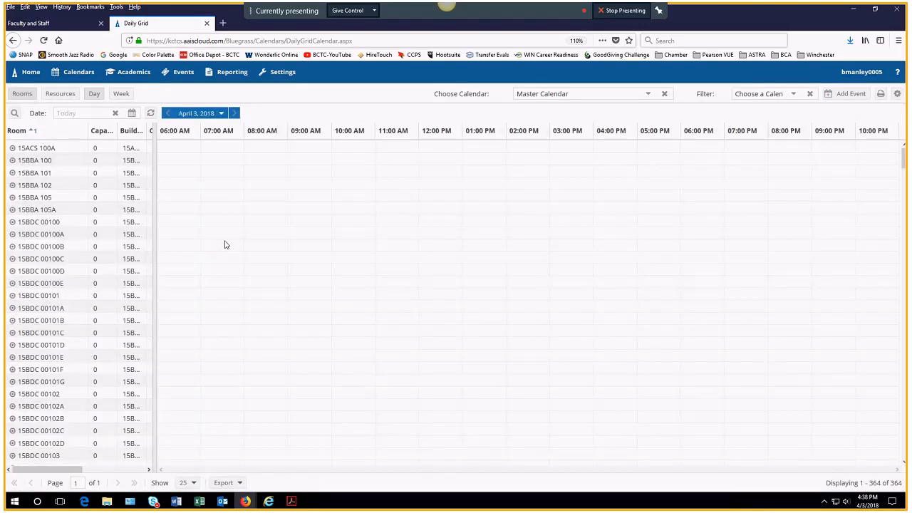
Step: Filter the unfiltered 364-room grid down to the Winchester calendar's 20 rooms
left_click(793, 93)
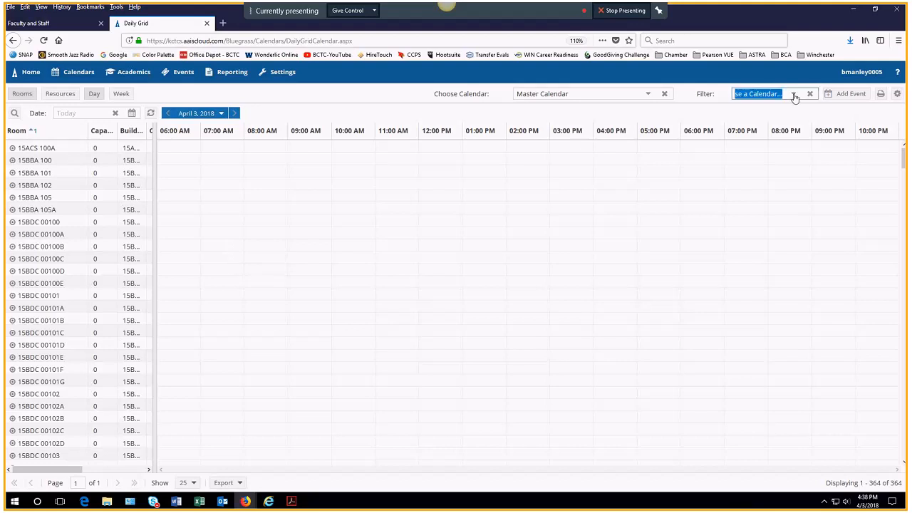
scroll(780, 207, "down", 5)
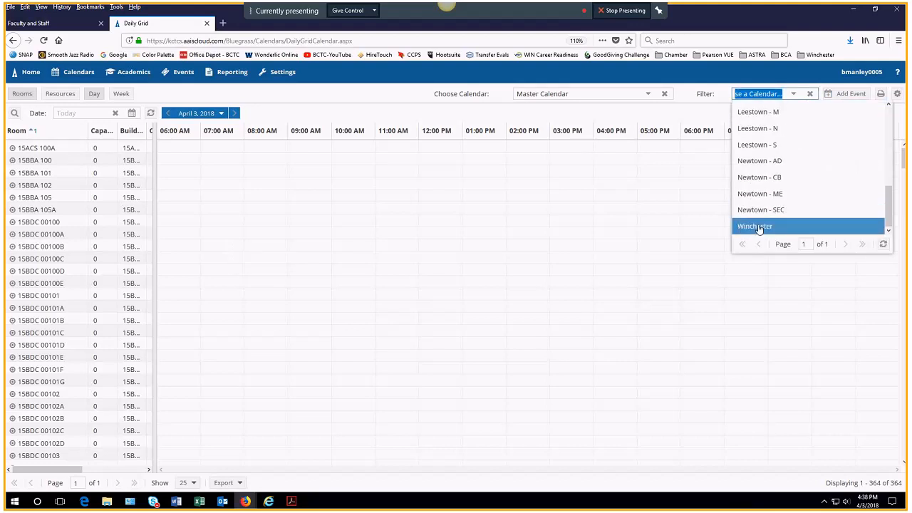
left_click(758, 227)
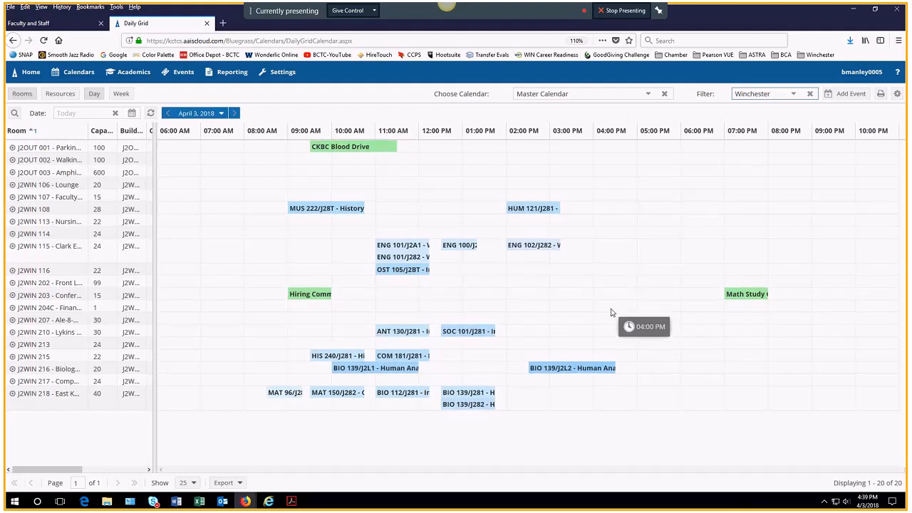
Step: Start a new multiple-date event from the 4:00 PM slot, ending at 6:00 PM
left_click(600, 271)
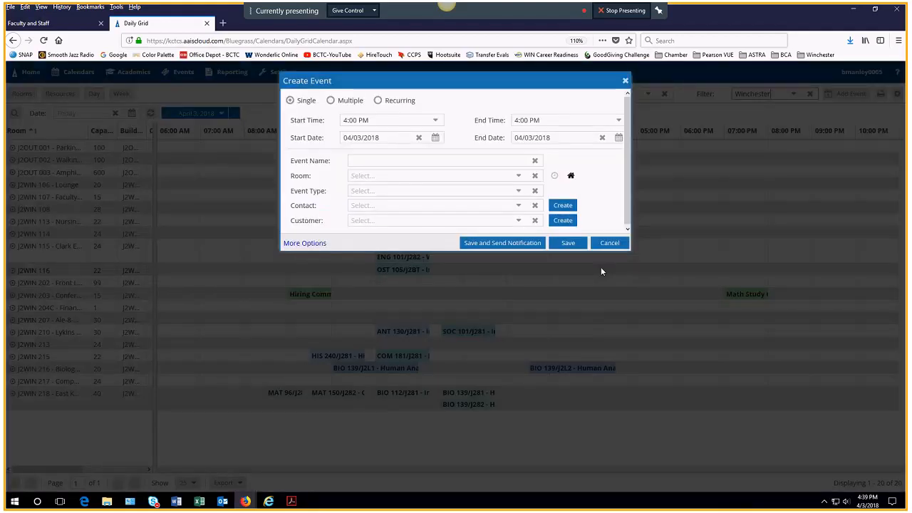
left_click(331, 102)
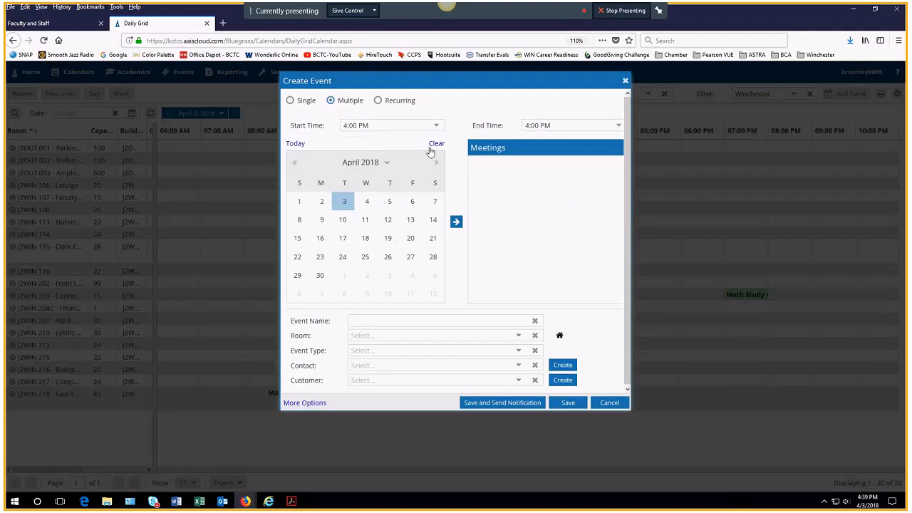
left_click(616, 125)
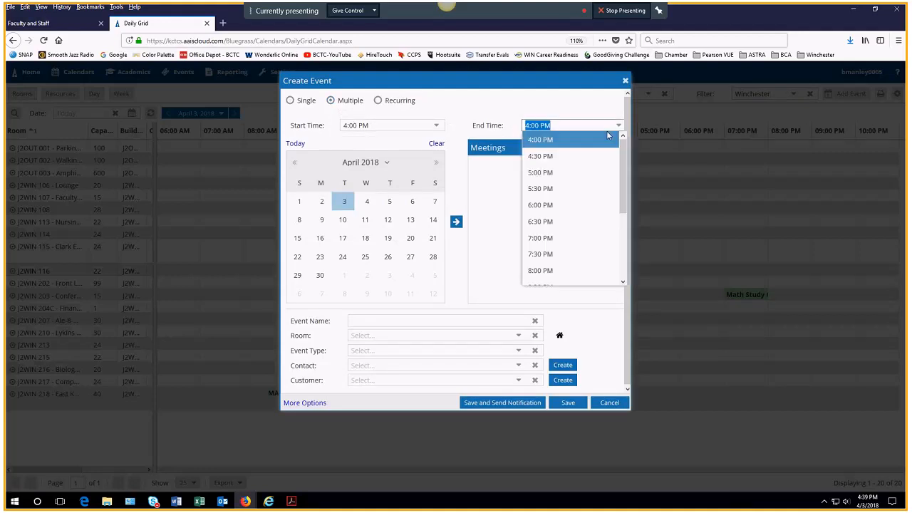
left_click(552, 206)
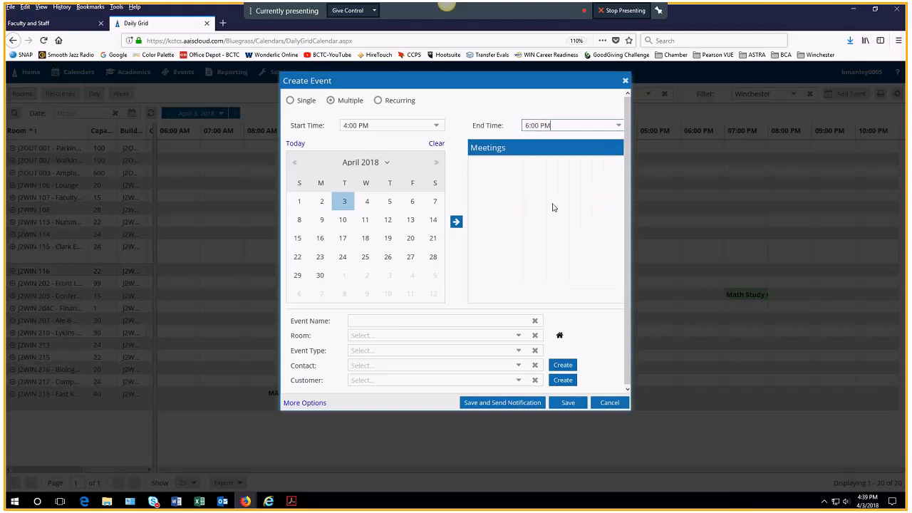
Step: Pick April 12, 17 and 26 as the event's dates
left_click(388, 226)
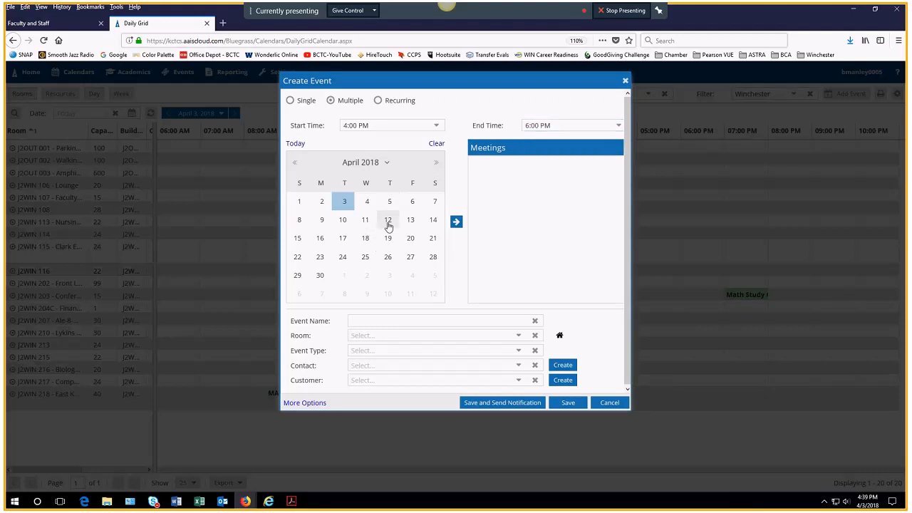
left_click(388, 225)
left_click(343, 239)
left_click(387, 257)
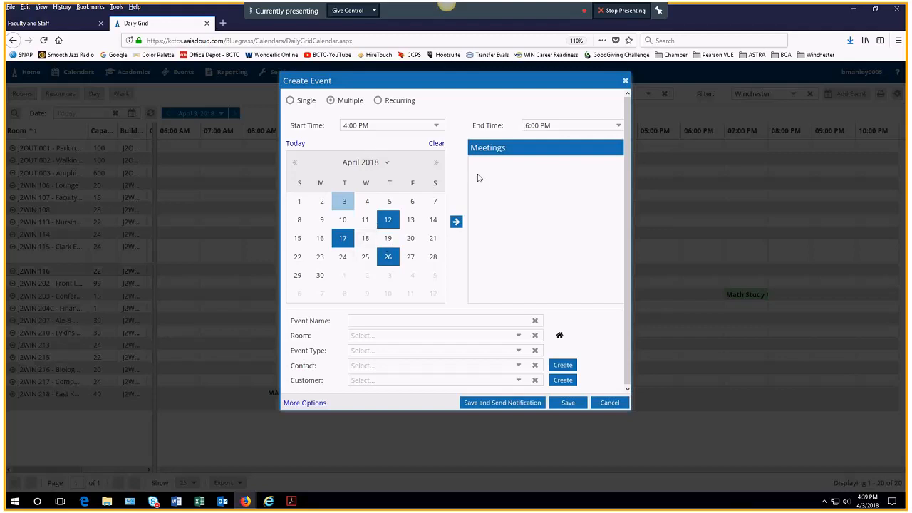
Step: Add the chosen dates to the meetings list under the group name 'Party Hardy'
left_click(456, 223)
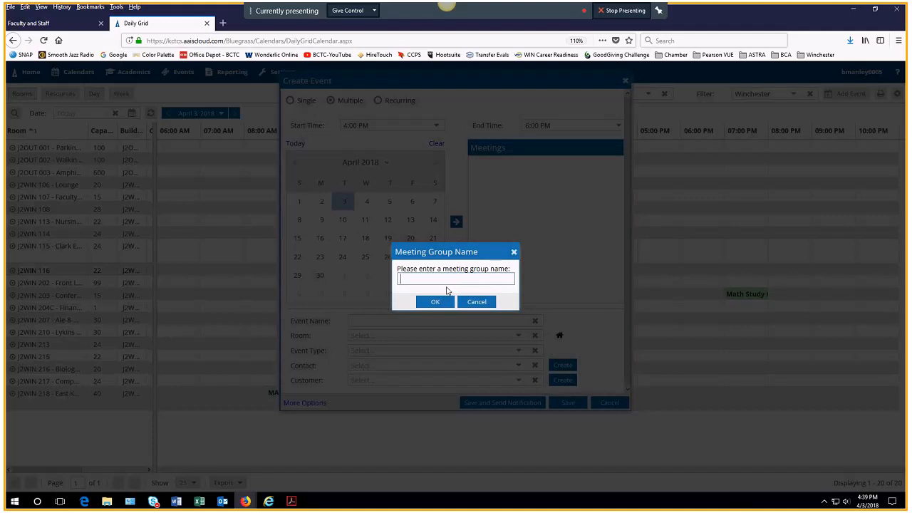
type("Party")
type("Hardy")
left_click(431, 305)
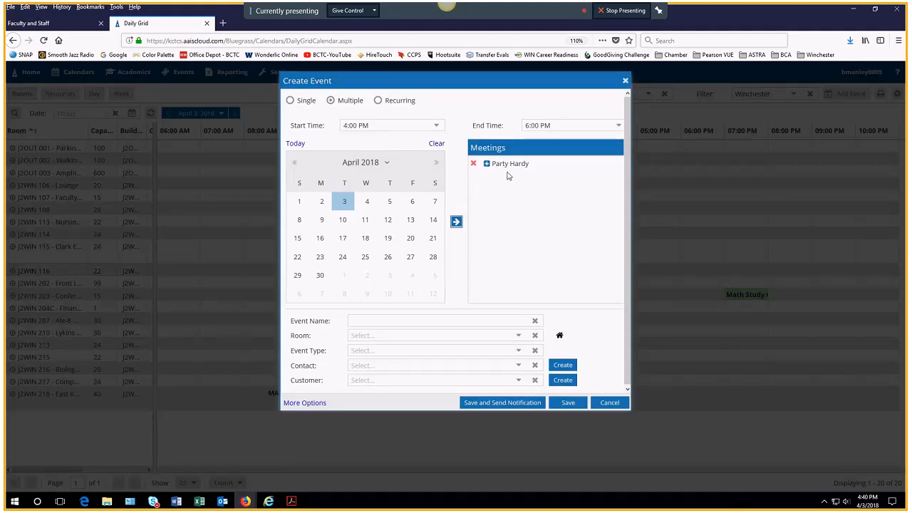
left_click(486, 165)
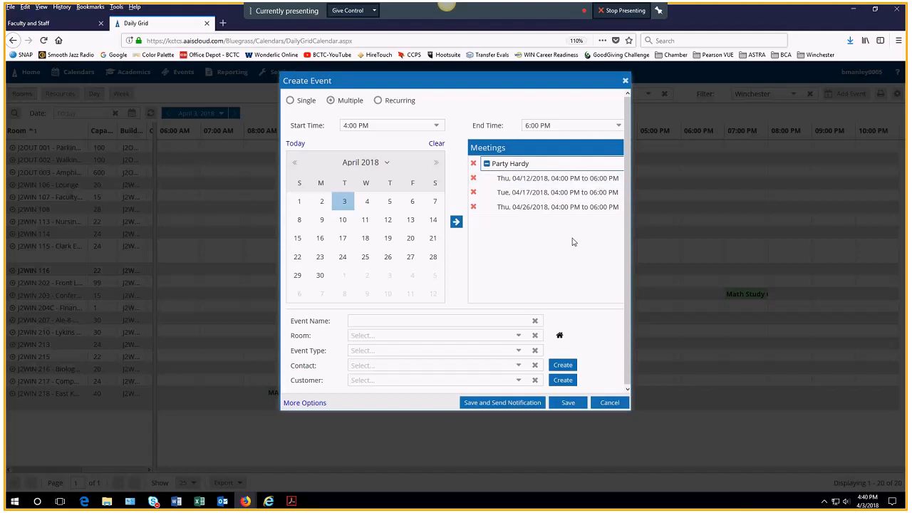
Step: Add a Friday April 27 meeting from 11:00 AM to 1:00 PM, then delete the 04/26 and 04/17 meetings
left_click(408, 258)
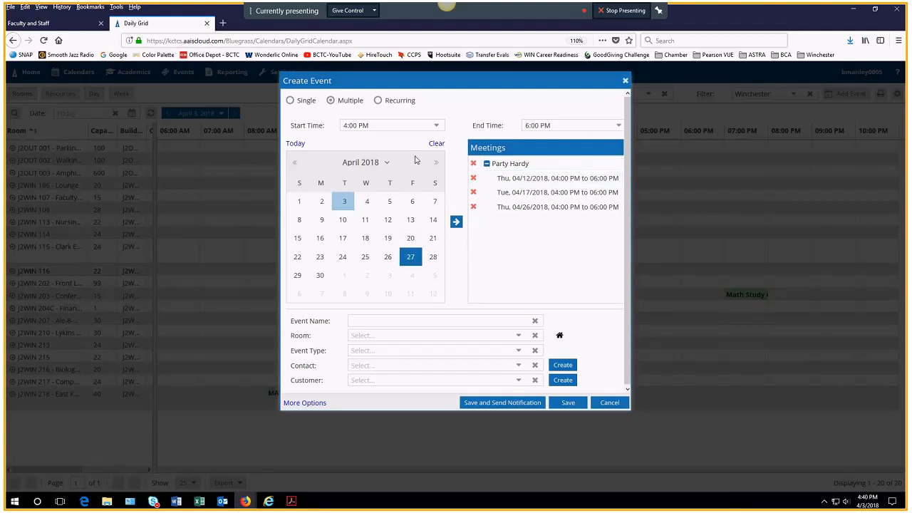
left_click(440, 128)
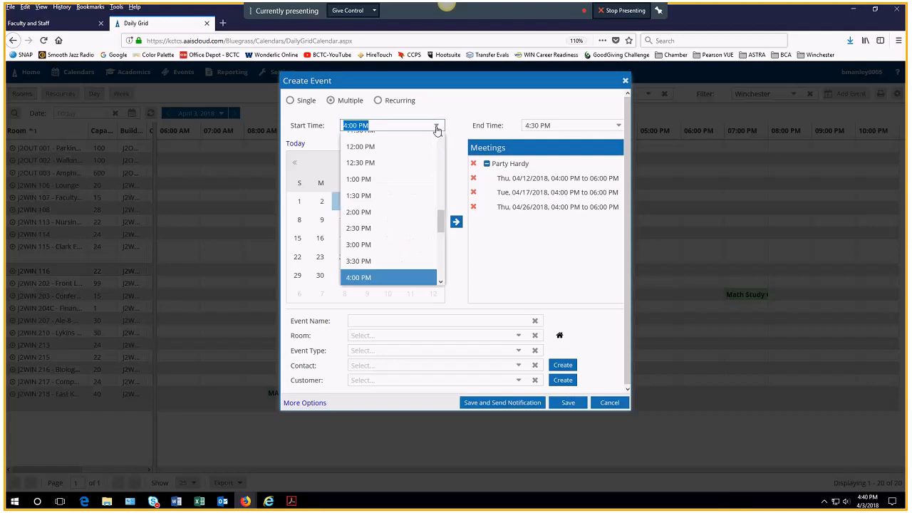
scroll(434, 209, "up", 2)
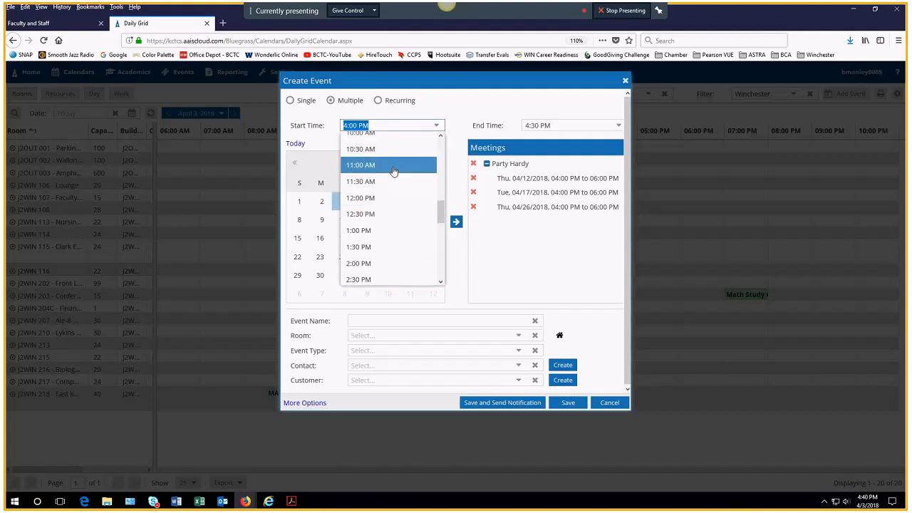
left_click(393, 171)
left_click(567, 125)
left_click(565, 205)
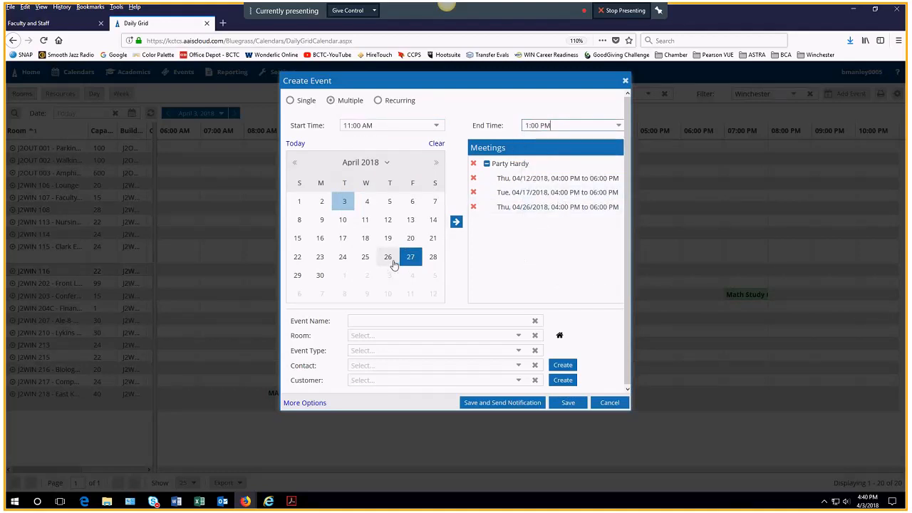
left_click(455, 222)
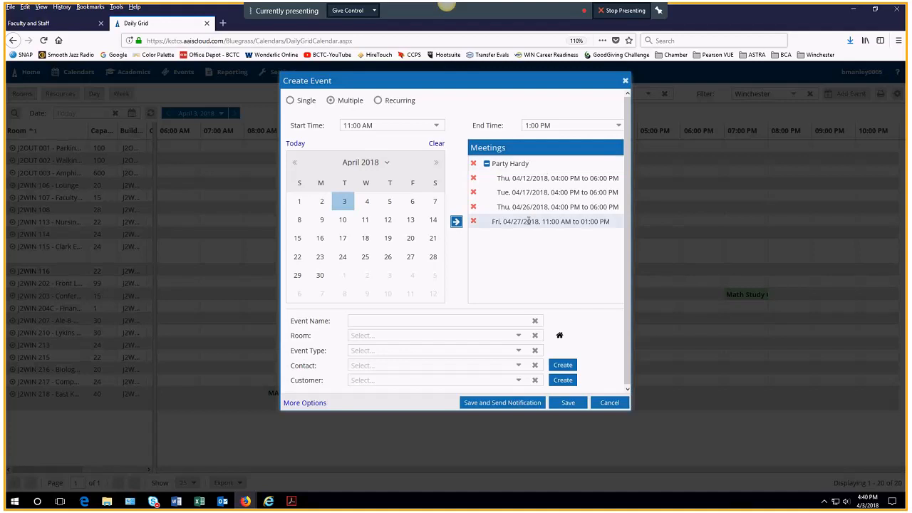
left_click(473, 207)
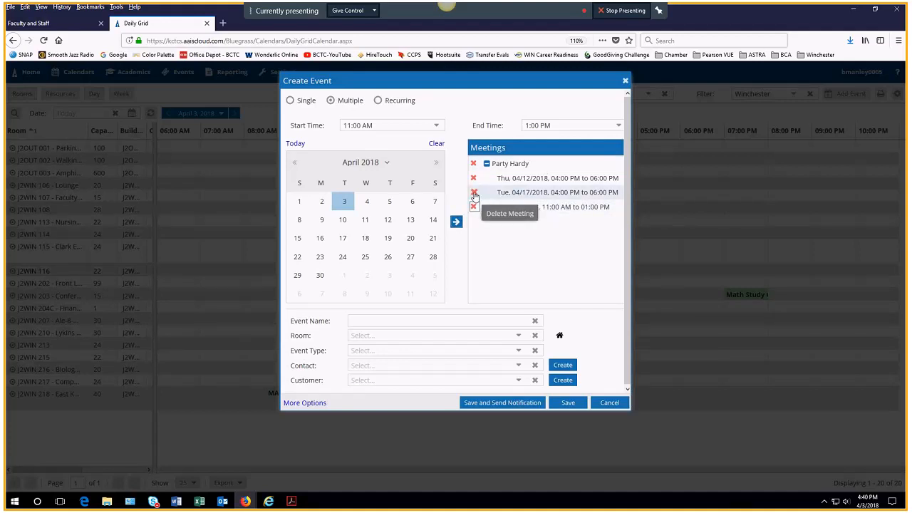
left_click(473, 193)
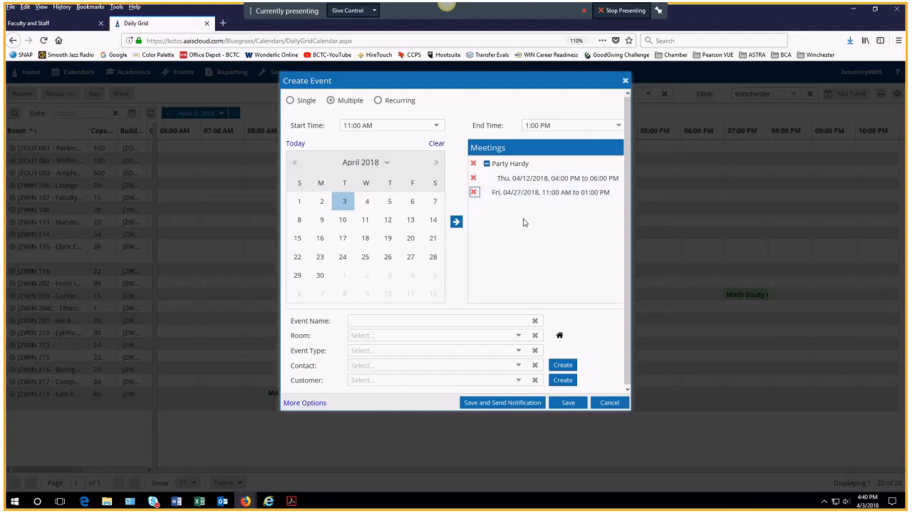
Step: Name the event 'Party Hardy', assign room J2WIN 203 - Conference, and open the room finder
left_click(409, 321)
type("Party")
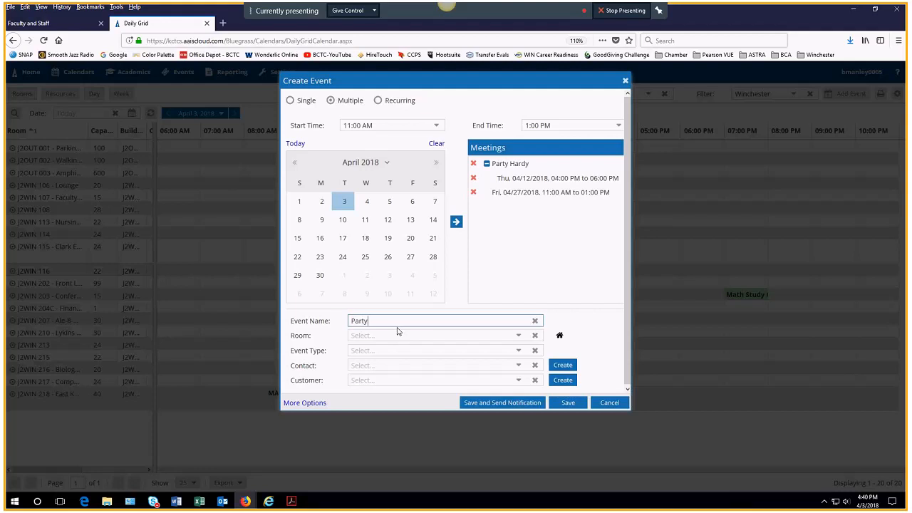
type(" Hardy")
left_click(384, 337)
type("203")
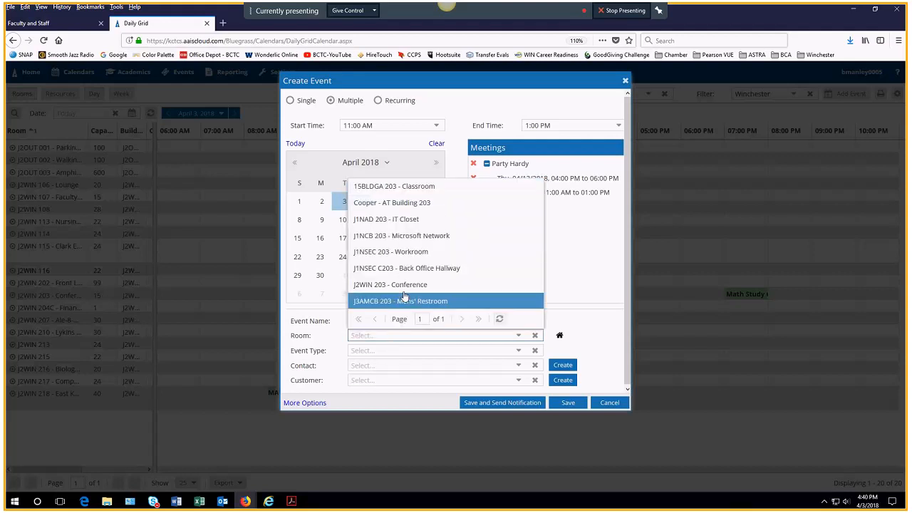
left_click(363, 285)
key("Tab")
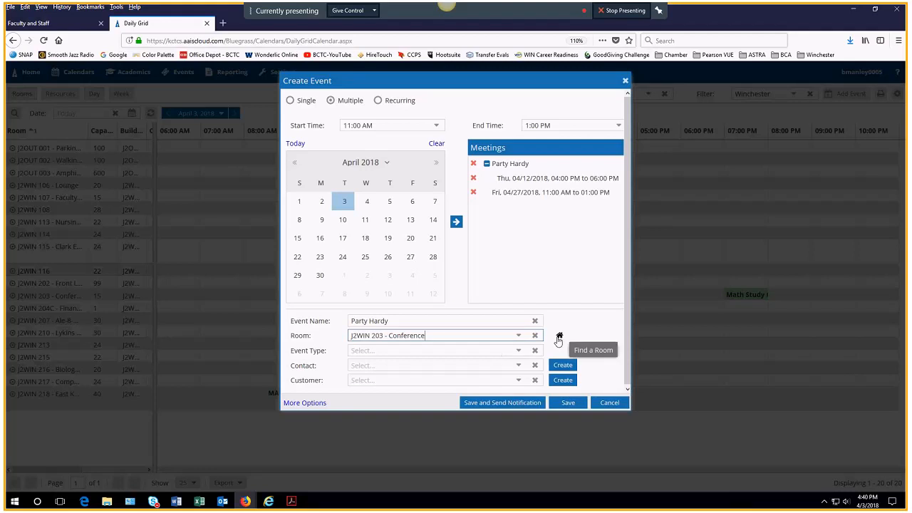
left_click(560, 336)
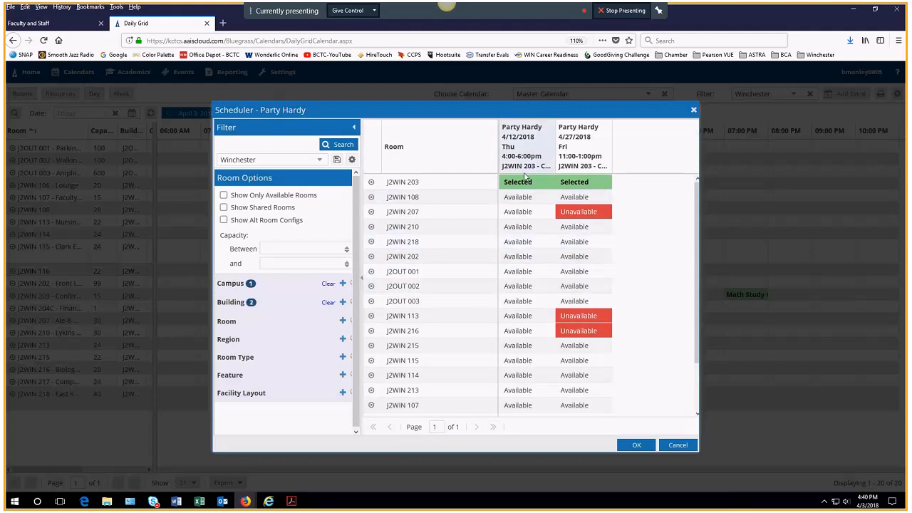
Step: Remove the campus restriction from the room scheduler's search
left_click(320, 161)
left_click(320, 162)
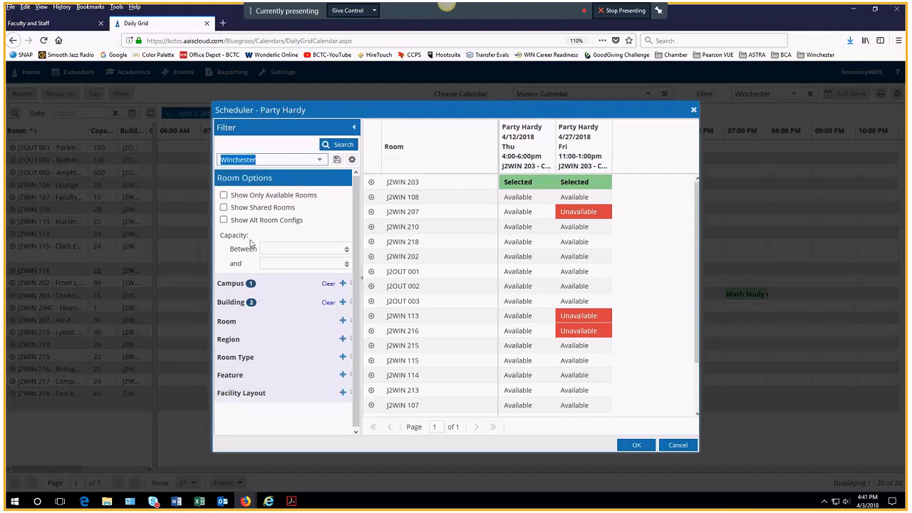
left_click(341, 283)
left_click(174, 248)
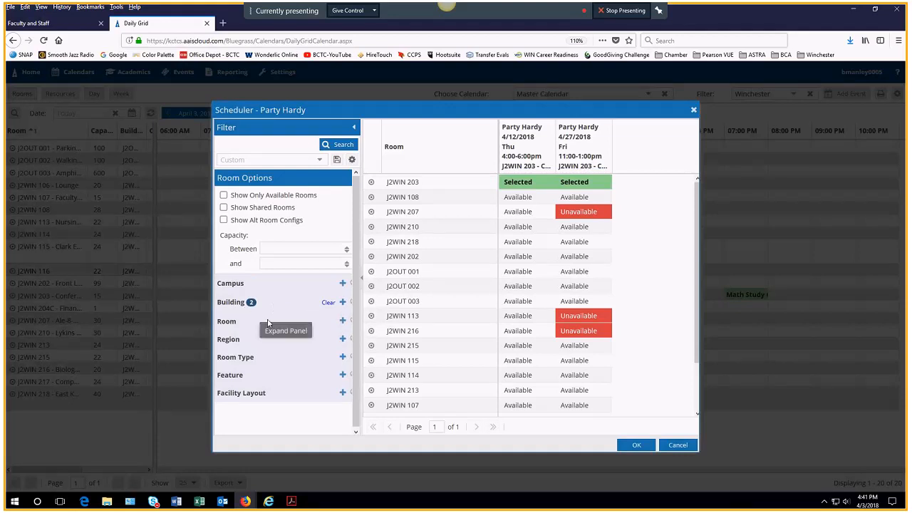
Step: Try J2WIN 218, J2WIN 202 and J2OUT 001 for the meetings, then cancel without applying
left_click(514, 241)
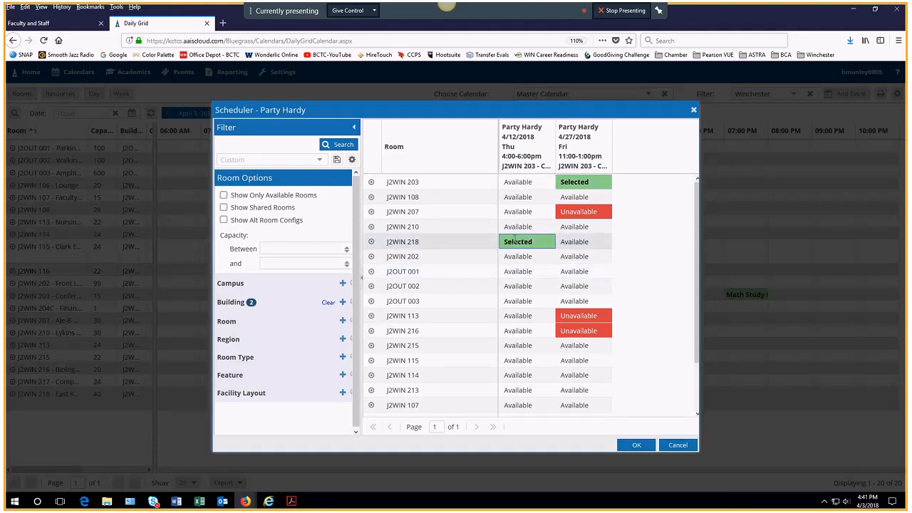
left_click(566, 256)
left_click(523, 272)
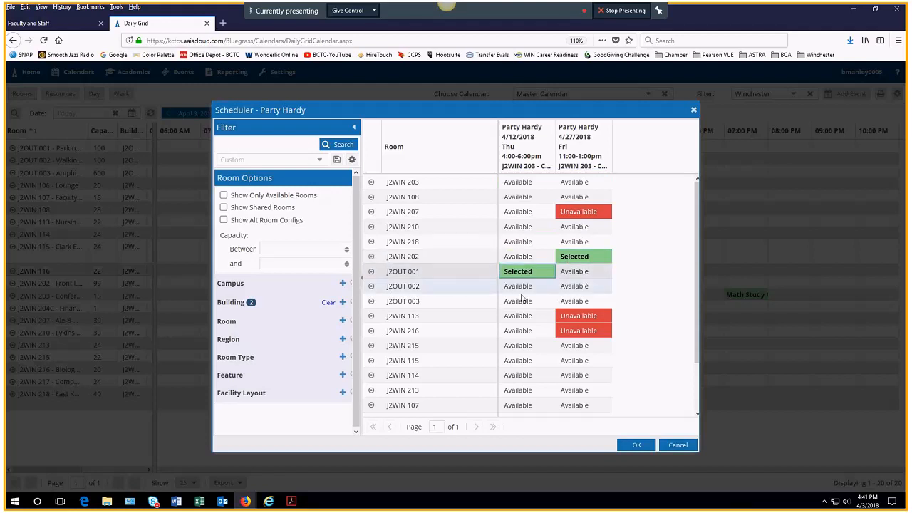
left_click(516, 241)
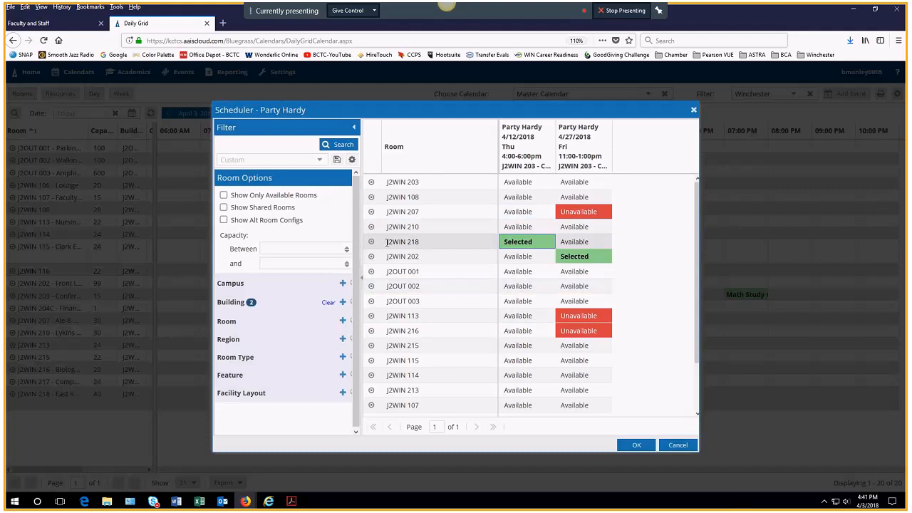
left_click(675, 445)
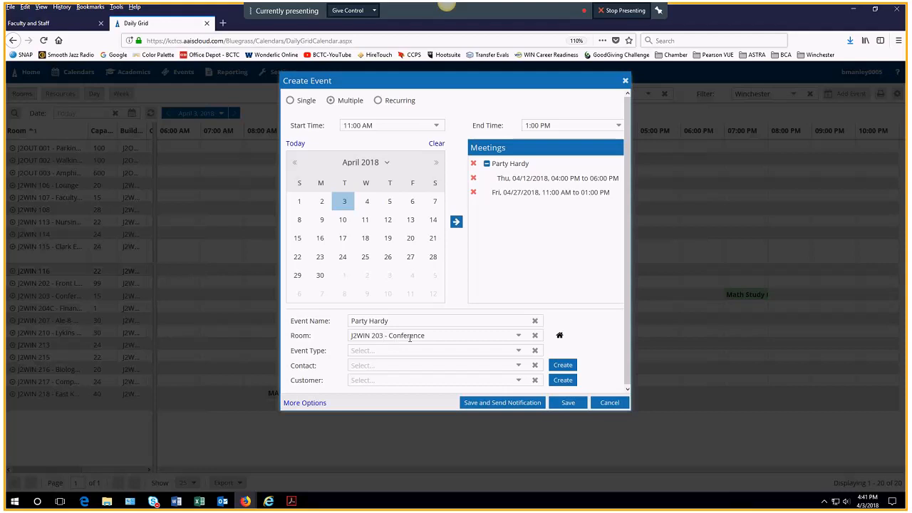
Step: Set the event type to Meeting, choose the event's contact, and save Party Hardy
left_click(381, 351)
type("Meeting")
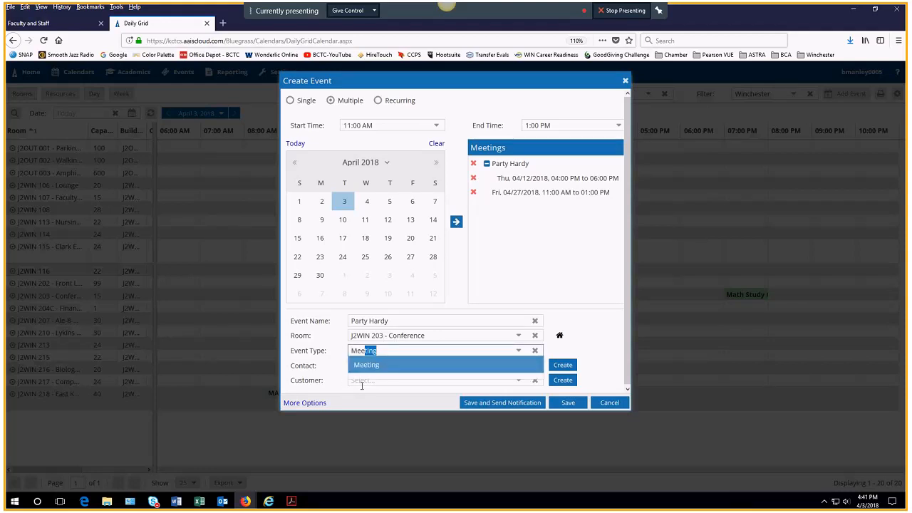
left_click(362, 364)
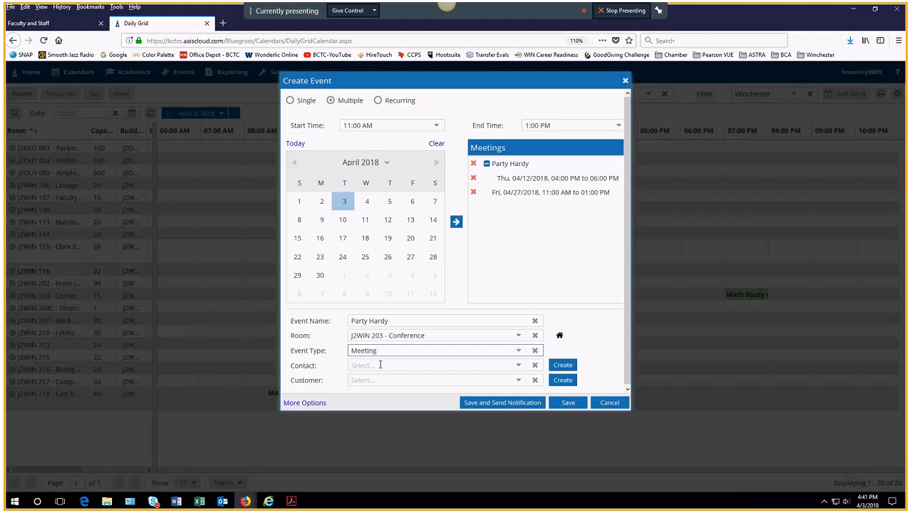
left_click(380, 364)
type("man")
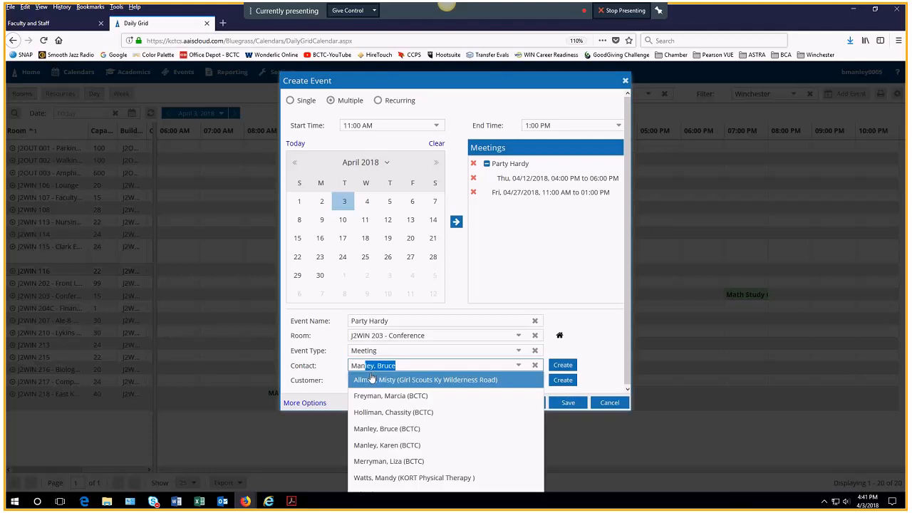
left_click(391, 428)
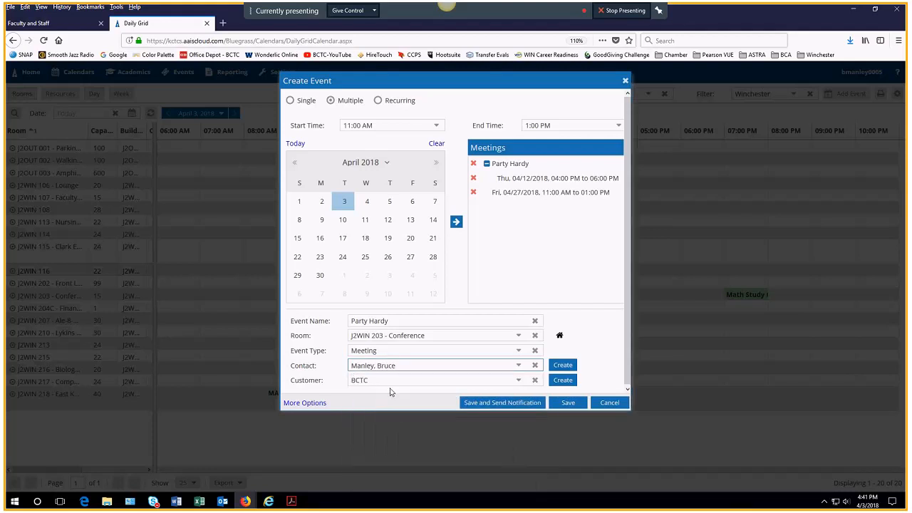
left_click(568, 402)
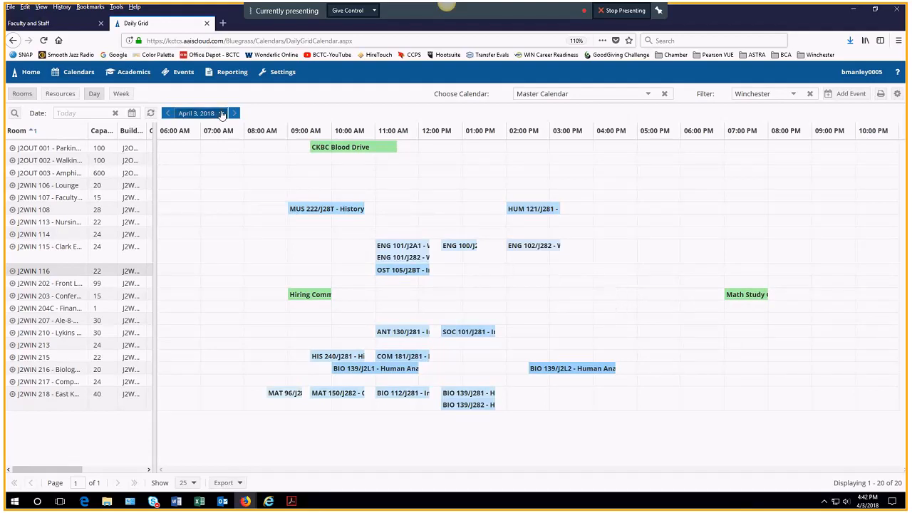
Step: Jump the daily grid to April 27, 2018, then go to the Event List
left_click(221, 114)
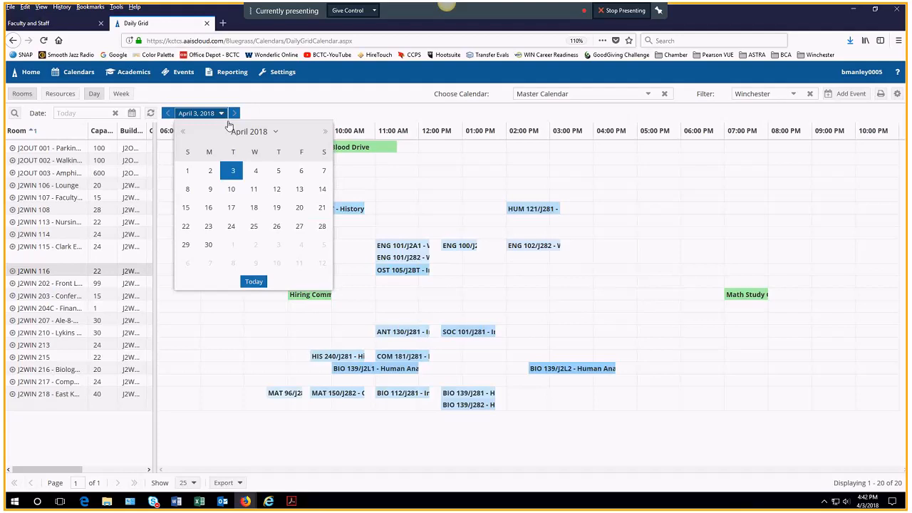
left_click(299, 226)
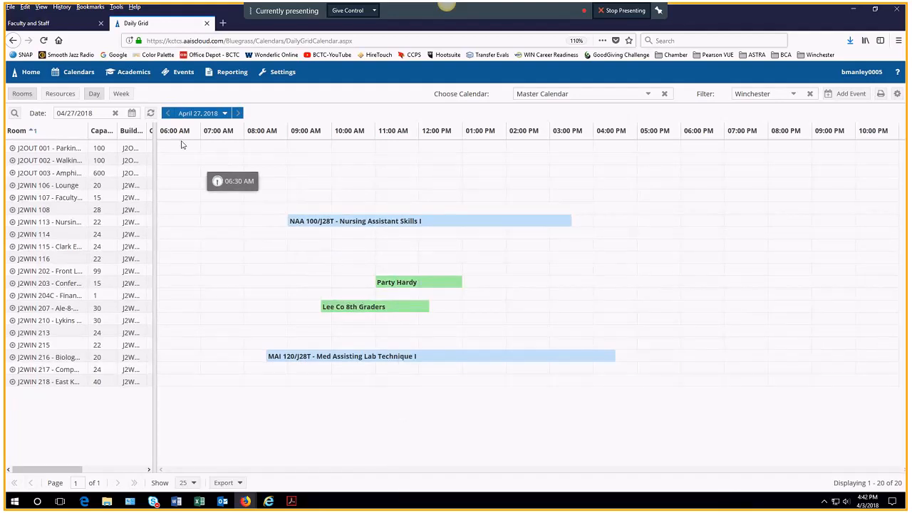
left_click(184, 73)
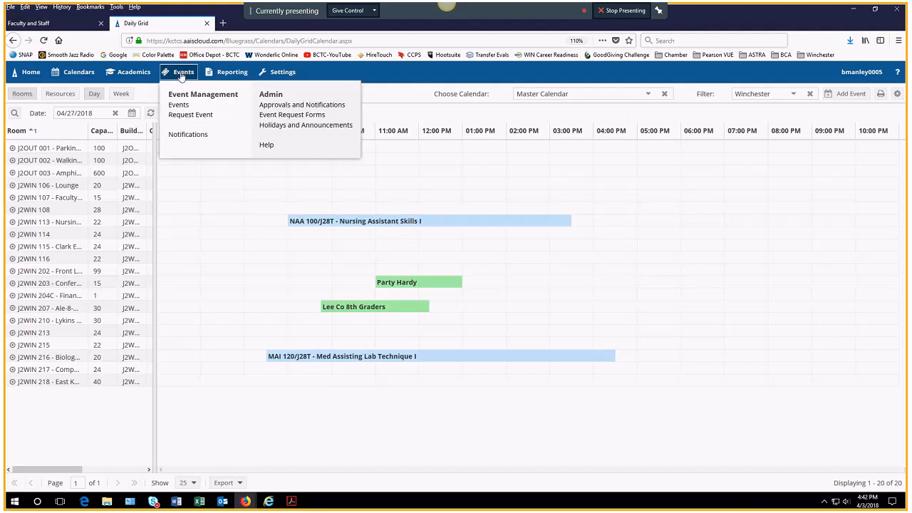
left_click(176, 105)
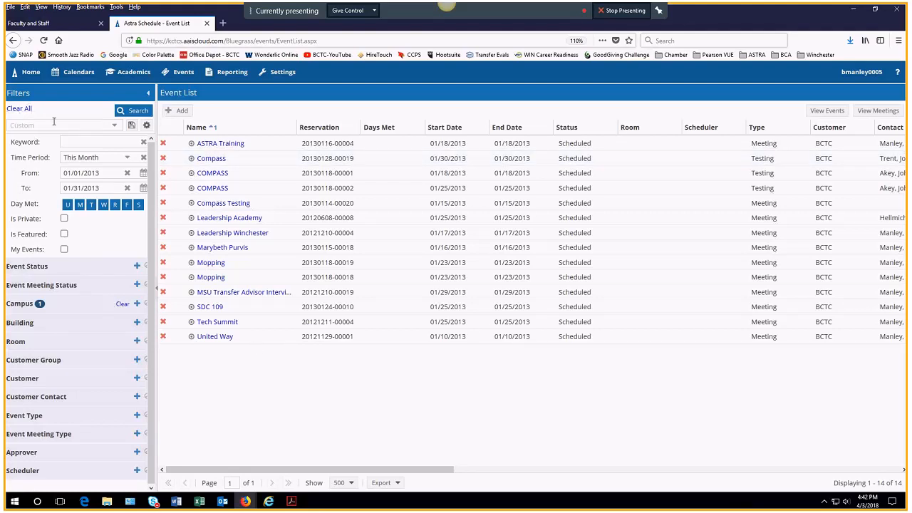
Step: Filter events by keyword 'party' and This Month, and expand the Campus filter showing BLCWNCHTR
left_click(72, 144)
type("party")
left_click(132, 159)
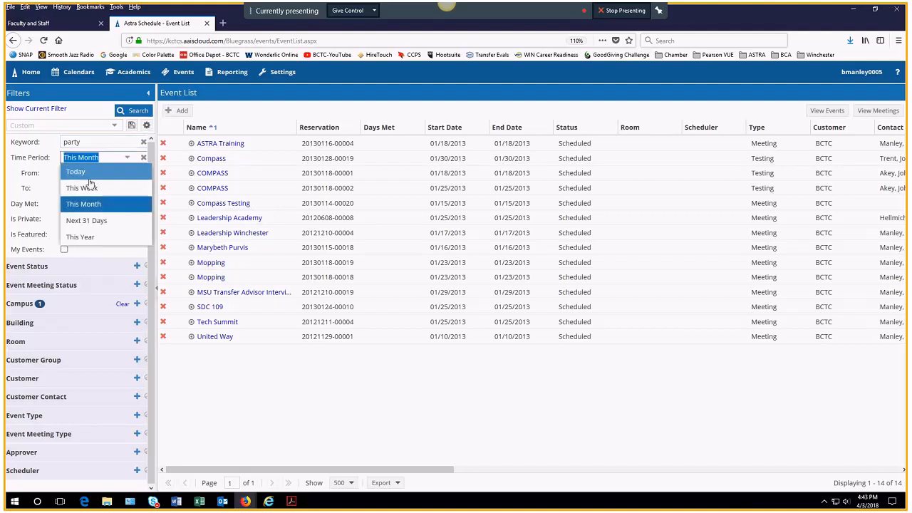
left_click(91, 204)
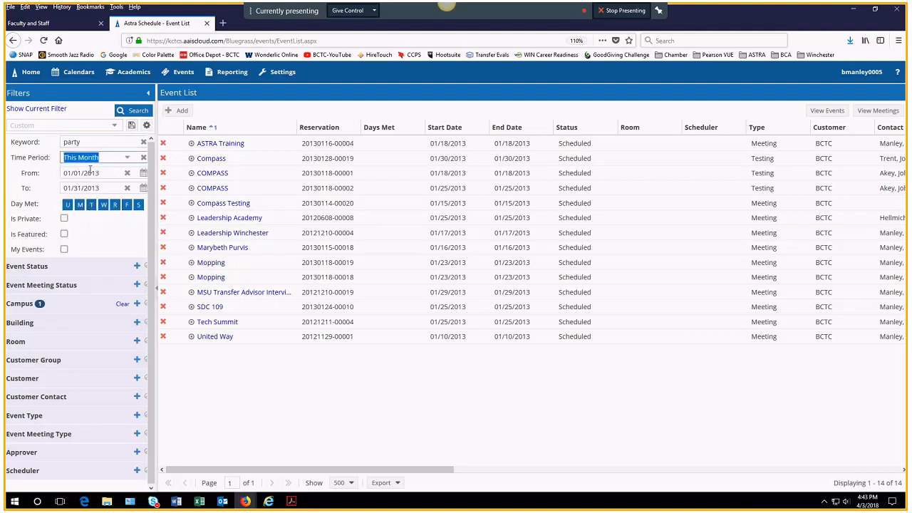
left_click(127, 173)
left_click(126, 188)
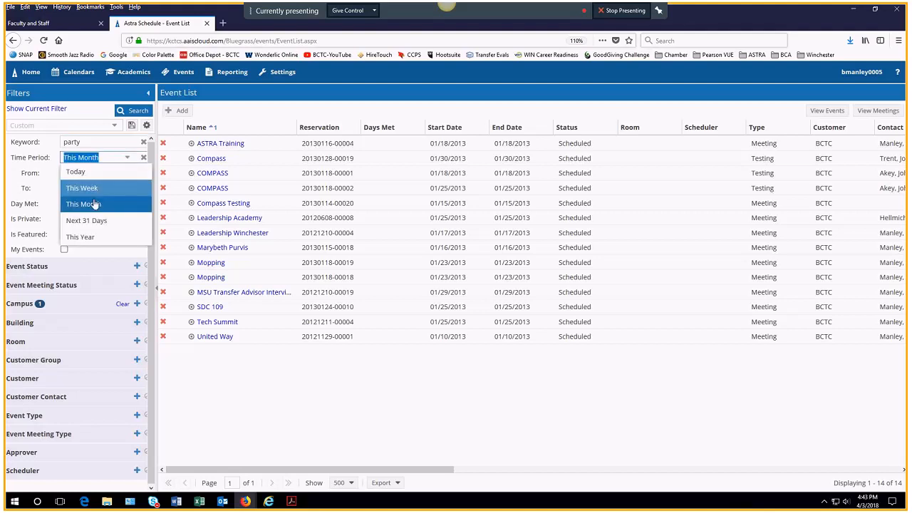
left_click(93, 203)
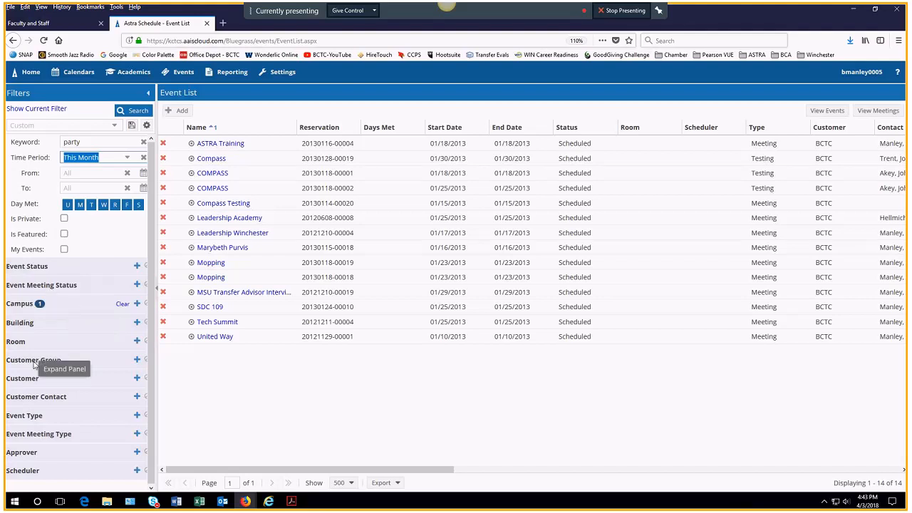
left_click(57, 307)
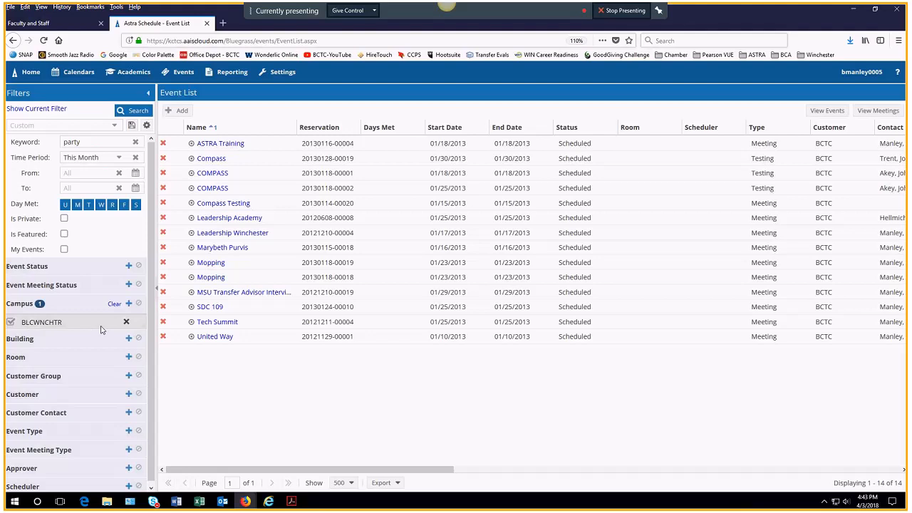
scroll(63, 375, "down", 1)
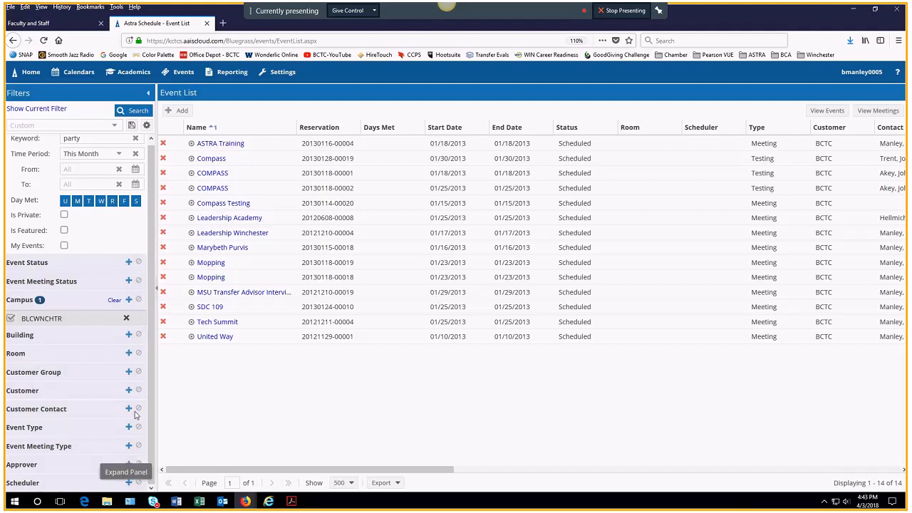
Step: Run the 'party' event search and open Party Hardy's full event details
left_click(132, 113)
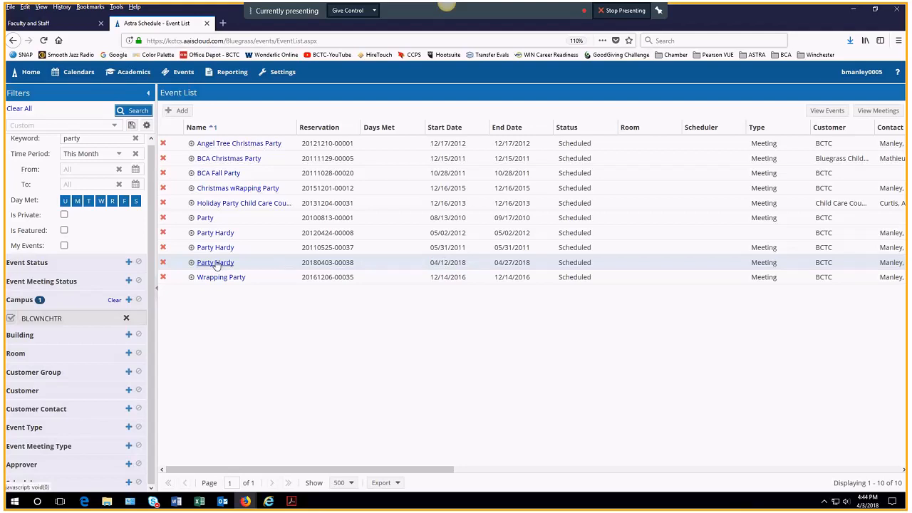
mouse_move(191, 264)
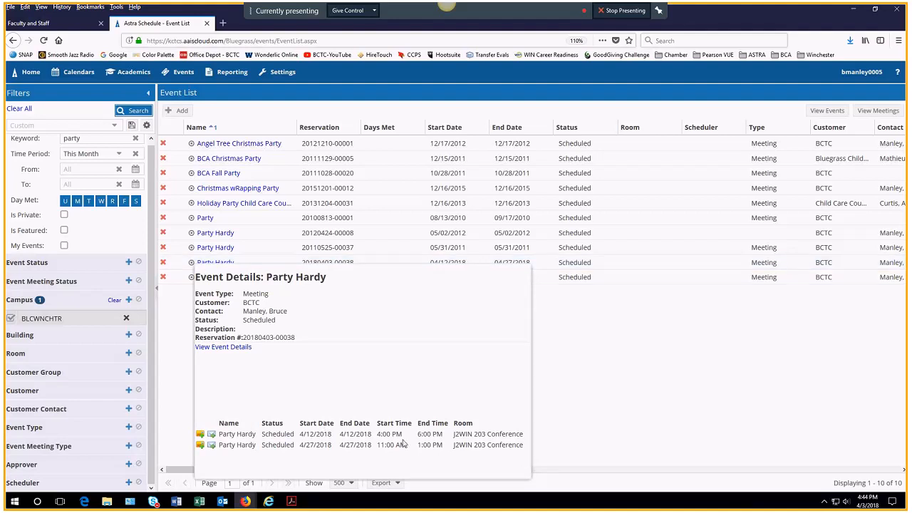
left_click(223, 347)
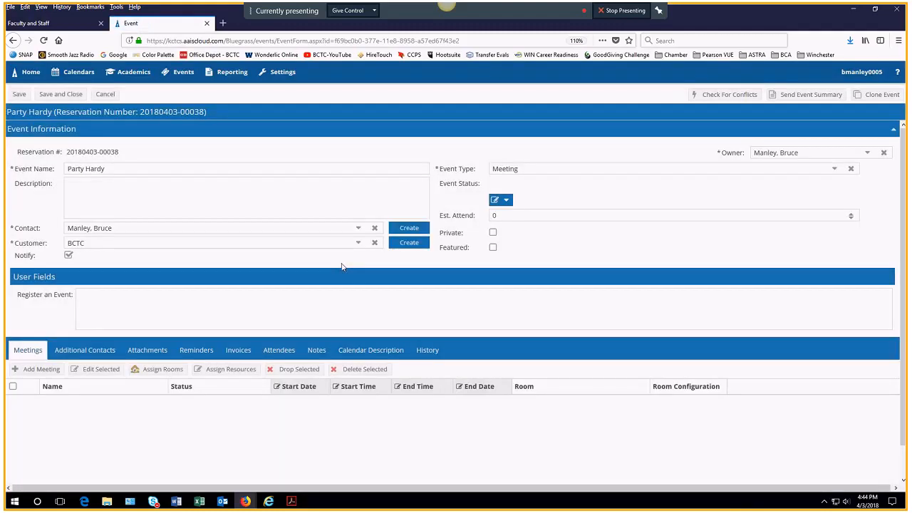
Step: Delete the 04/12/2018 Party Hardy meeting instance, confirming with Yes, then re-mark its row
left_click(509, 202)
left_click(509, 202)
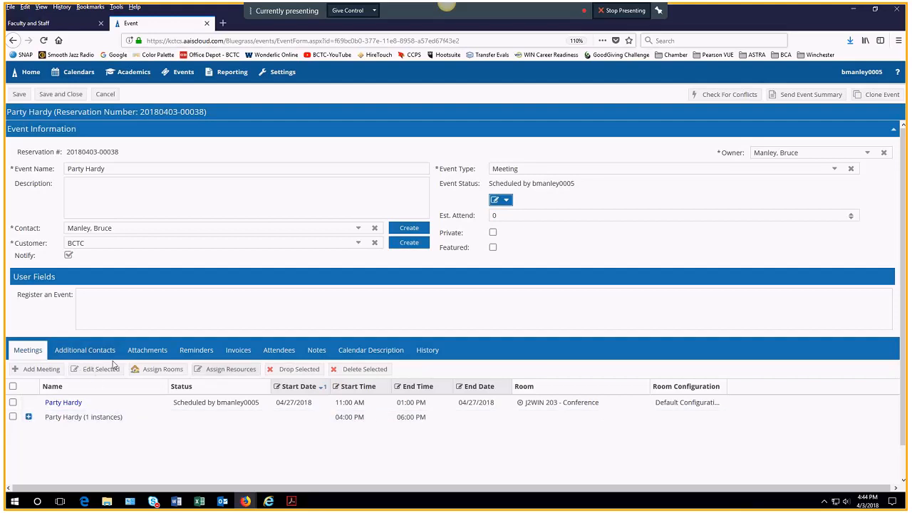
left_click(28, 417)
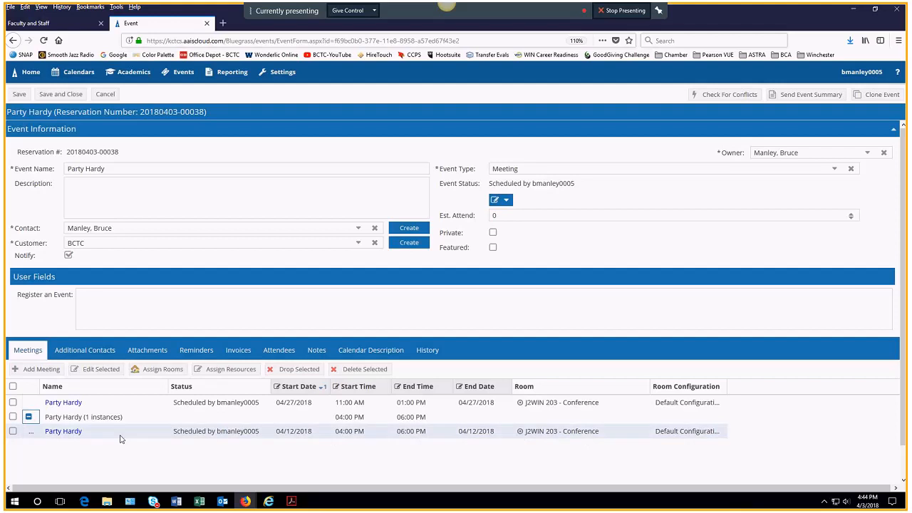
left_click(14, 417)
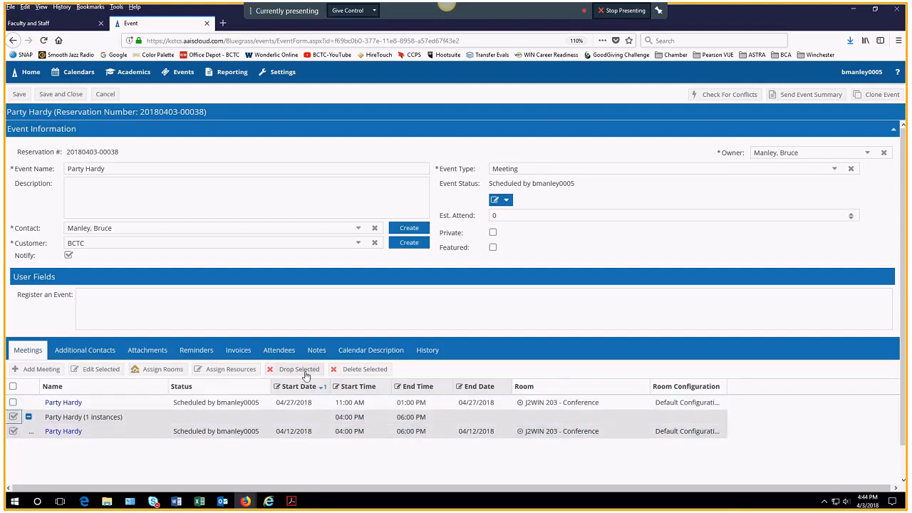
left_click(361, 371)
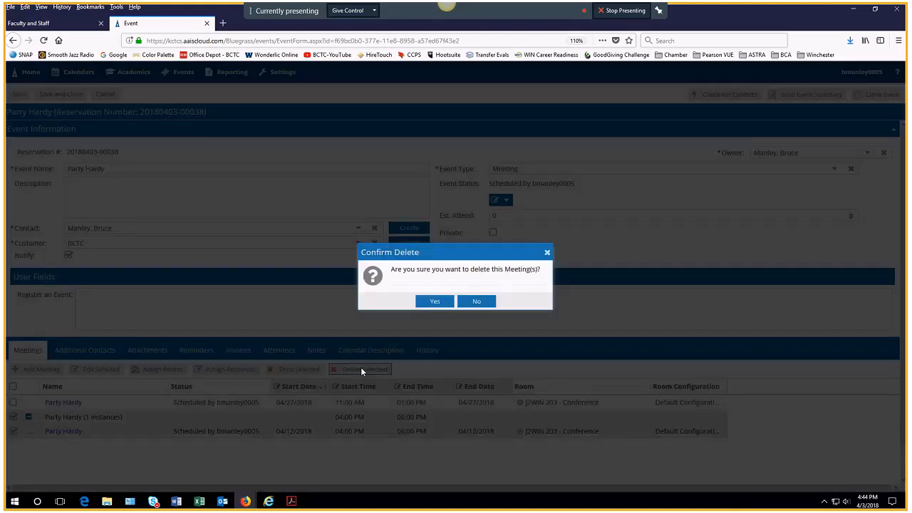
left_click(436, 302)
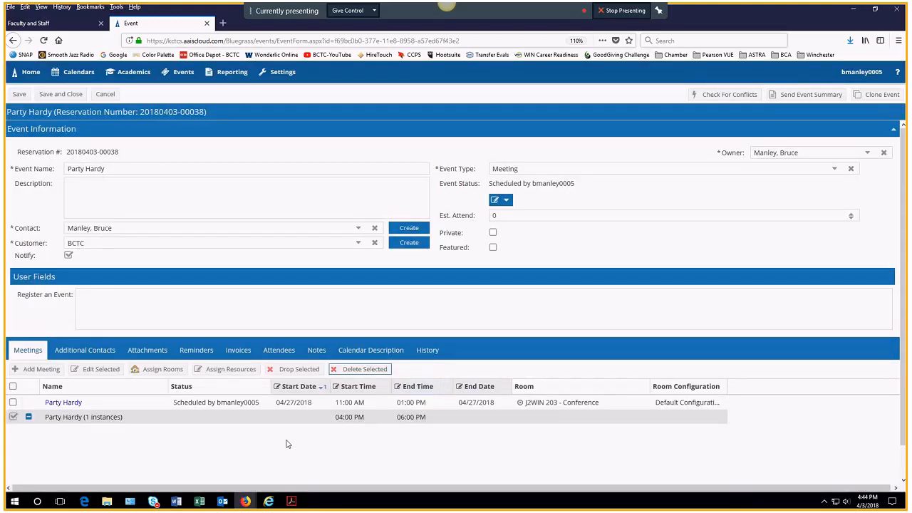
left_click(28, 417)
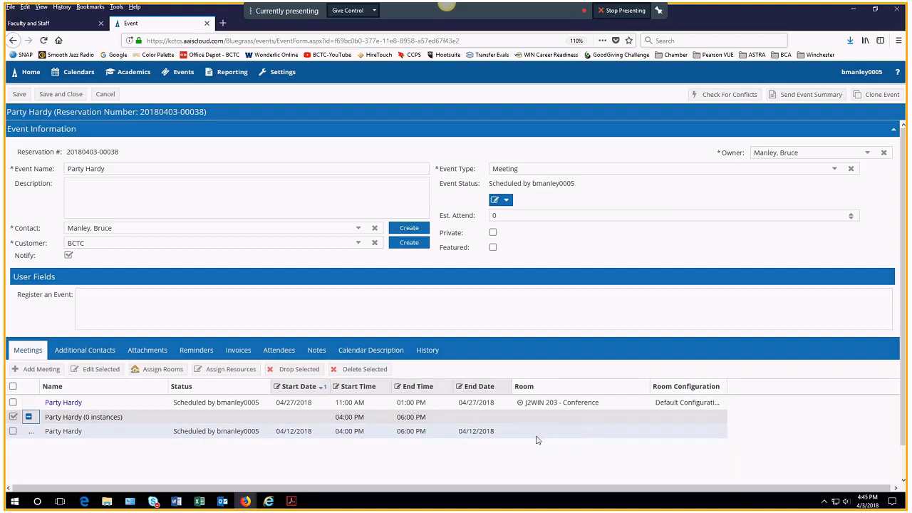
left_click(13, 431)
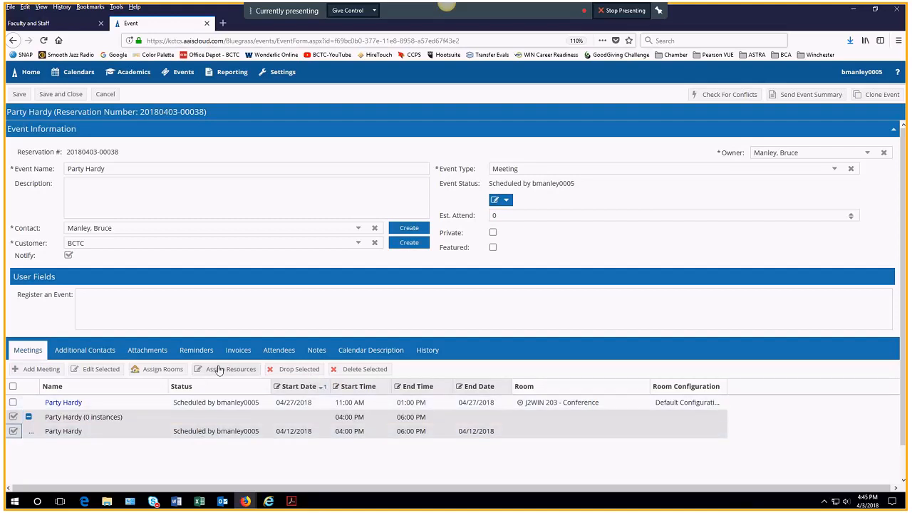
Step: Open and cancel the meeting editor, then mark only the 04/27/2018 meeting
left_click(92, 375)
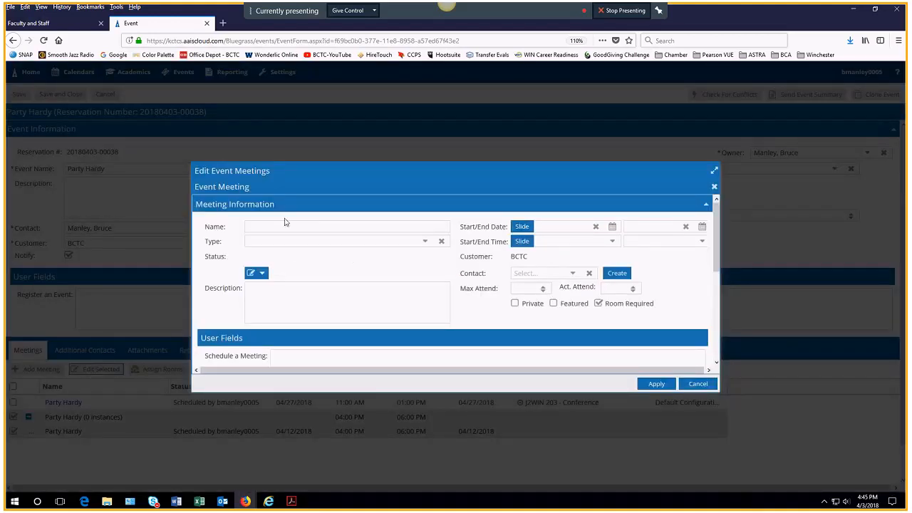
left_click(698, 384)
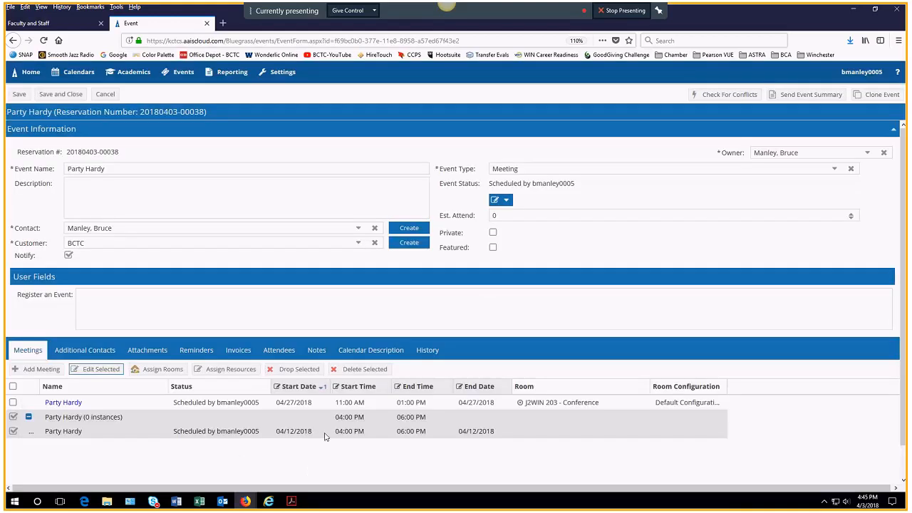
left_click(310, 373)
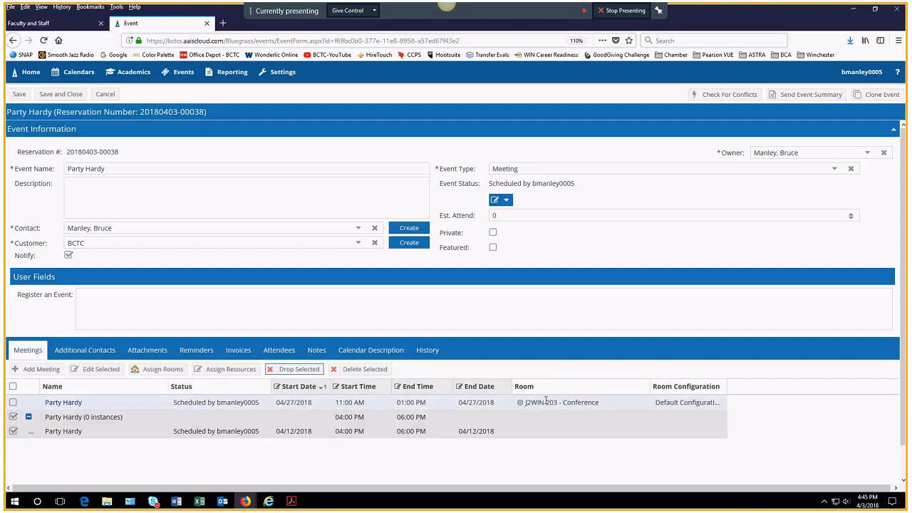
left_click(50, 403)
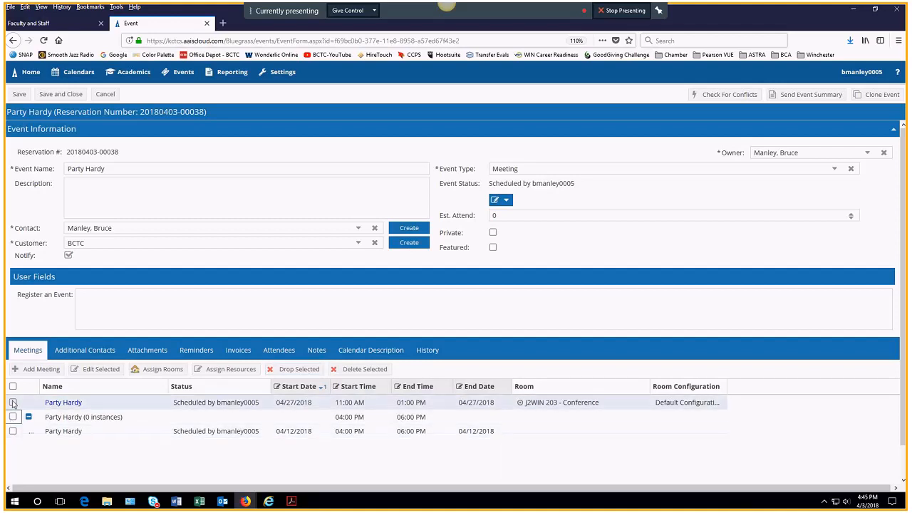
Step: Select rooms J2WIN 108, 210, 218, 202 and J2OUT 001, 002, 003 for the 04/27 meeting
left_click(151, 370)
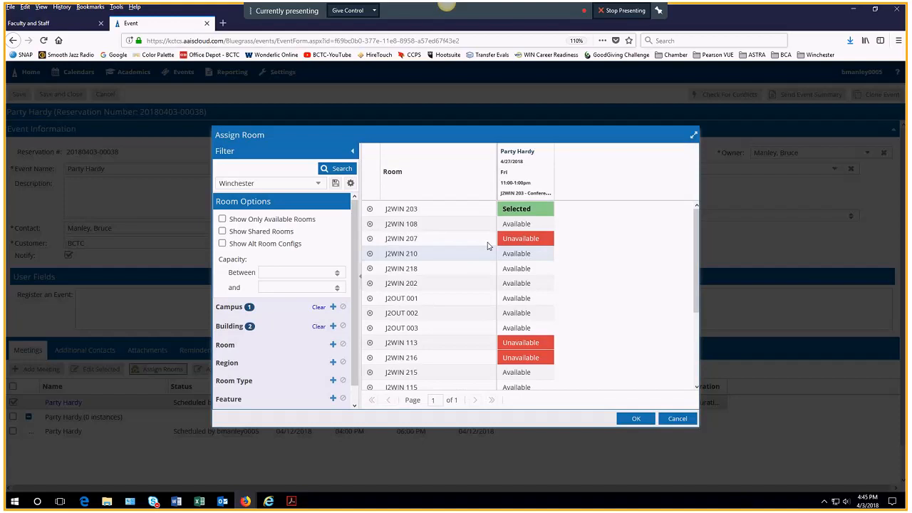
left_click(524, 223)
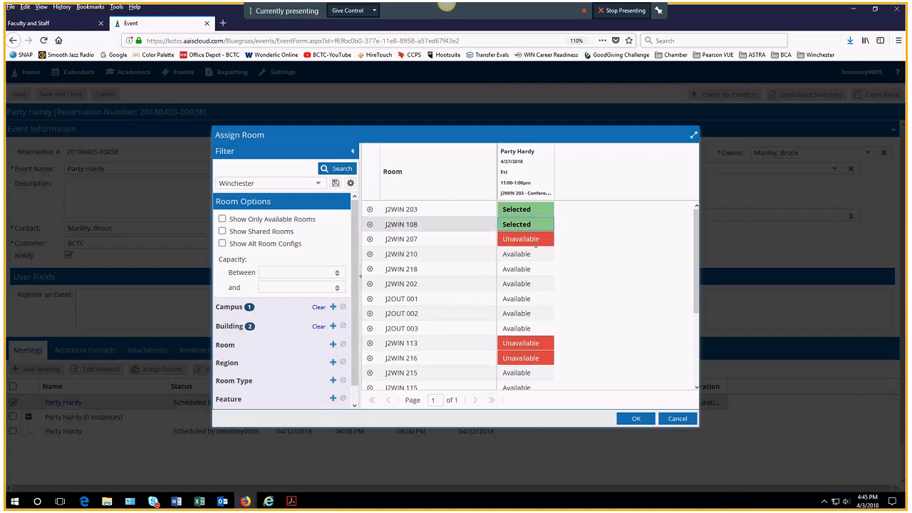
left_click(517, 253)
left_click(517, 268)
left_click(517, 283)
left_click(520, 298)
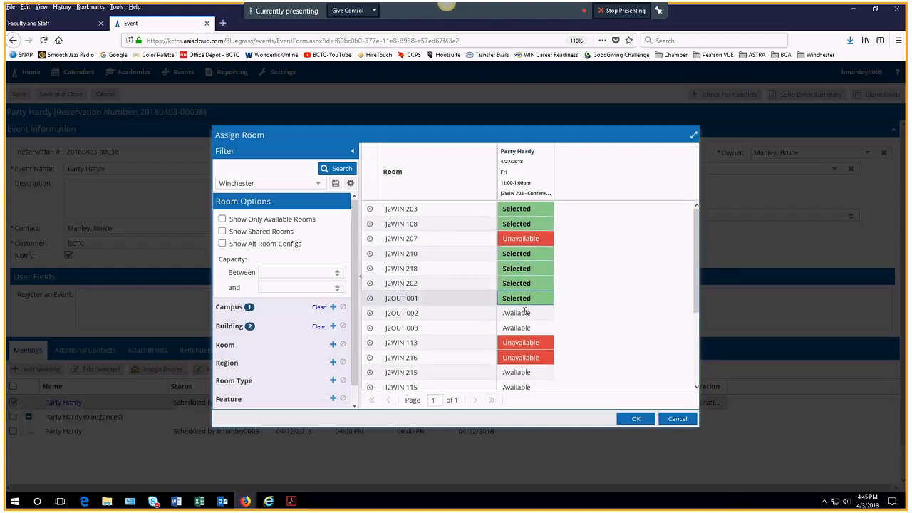
left_click(523, 313)
left_click(518, 328)
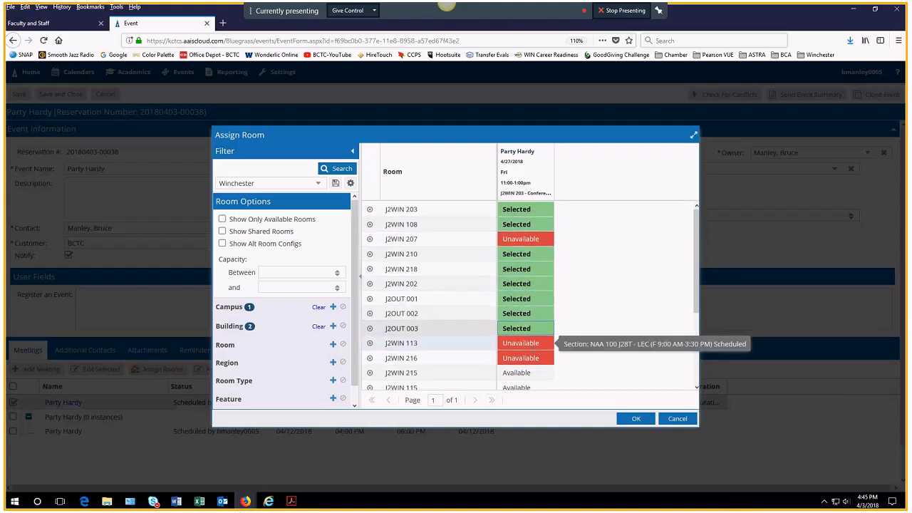
Step: Add J2WIN 215, 115, 114, 213, 107, 116, 217 and 106, then confirm the room assignments
scroll(517, 349, "down", 1)
left_click(517, 343)
scroll(518, 313, "down", 3)
left_click(517, 279)
left_click(517, 293)
left_click(518, 309)
left_click(520, 324)
left_click(521, 338)
left_click(523, 354)
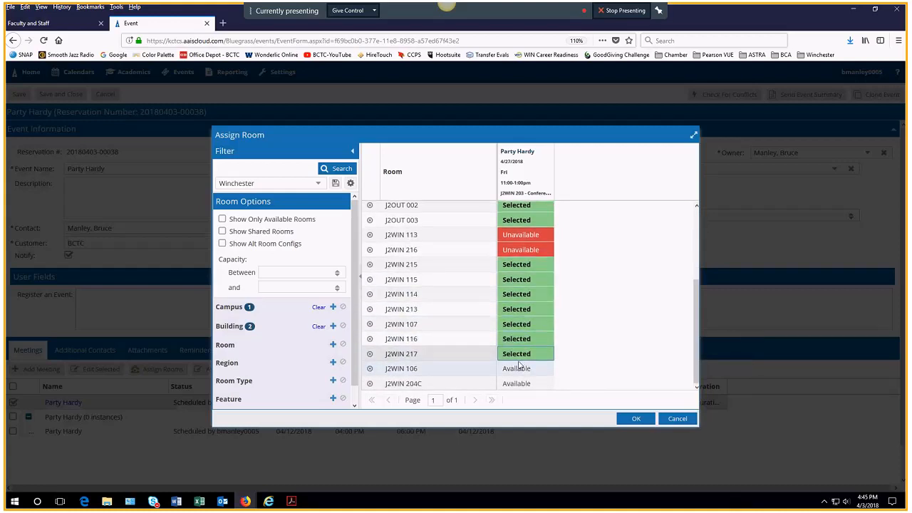
left_click(524, 367)
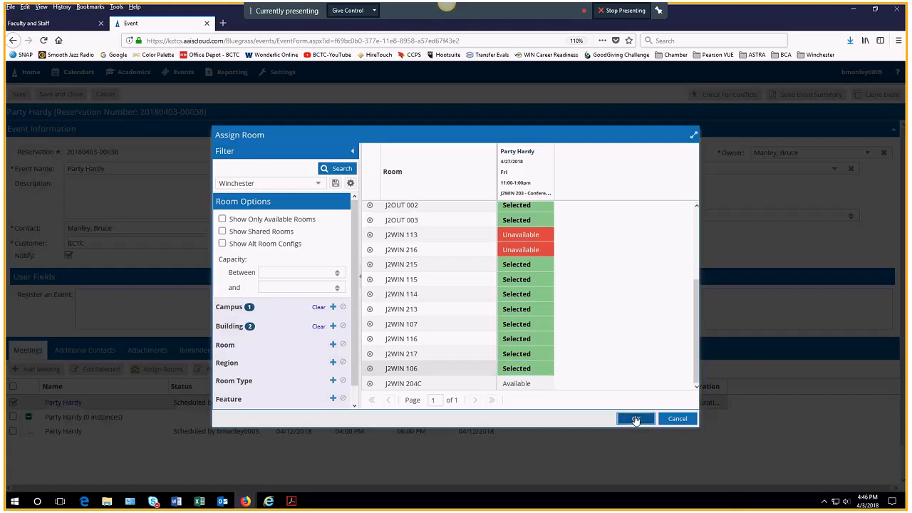
left_click(636, 418)
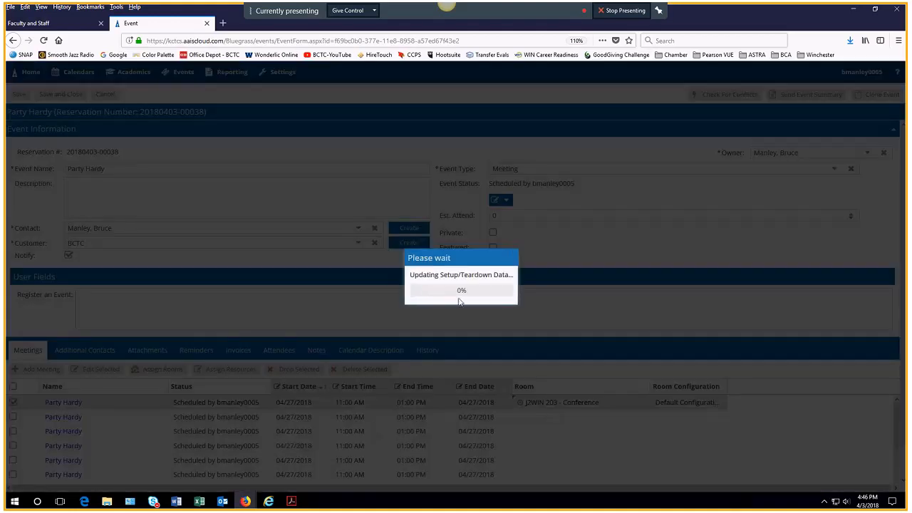
scroll(372, 430, "down", 5)
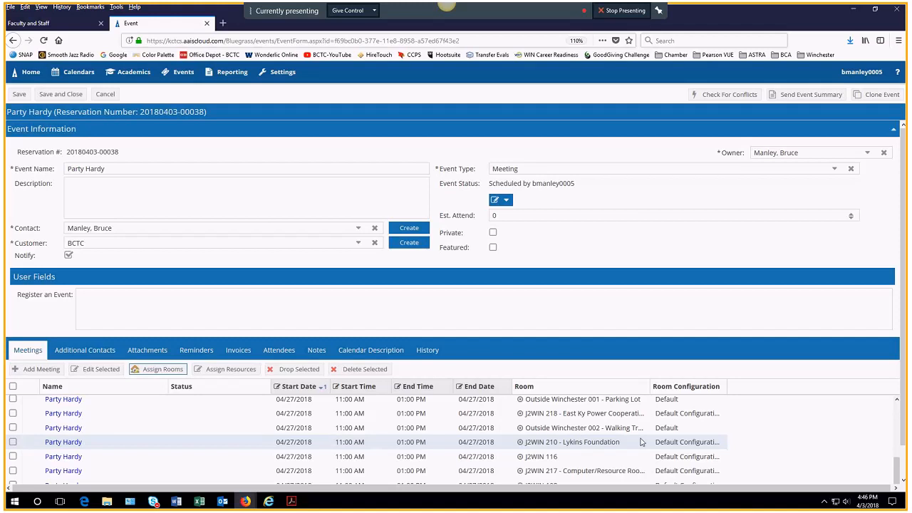
Step: Change the Party Hardy event status to Cancel and save the event
scroll(641, 442, "up", 5)
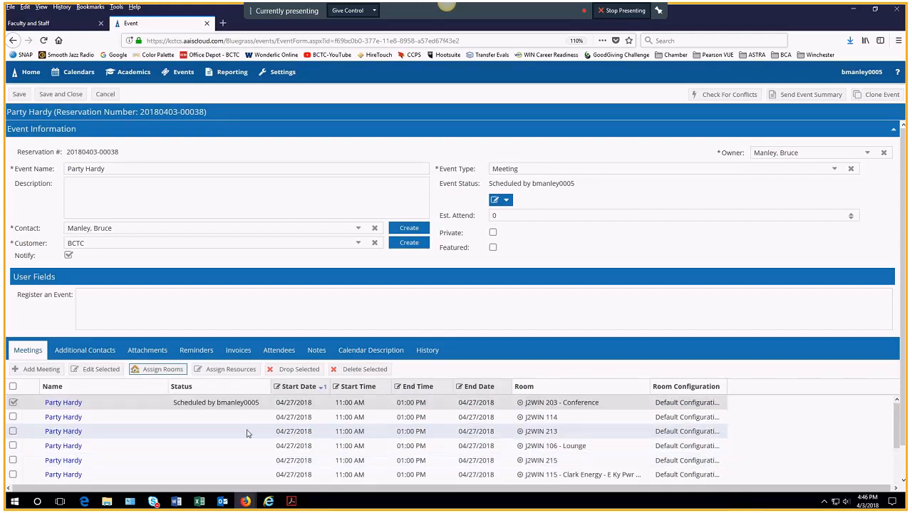
left_click(507, 200)
left_click(531, 263)
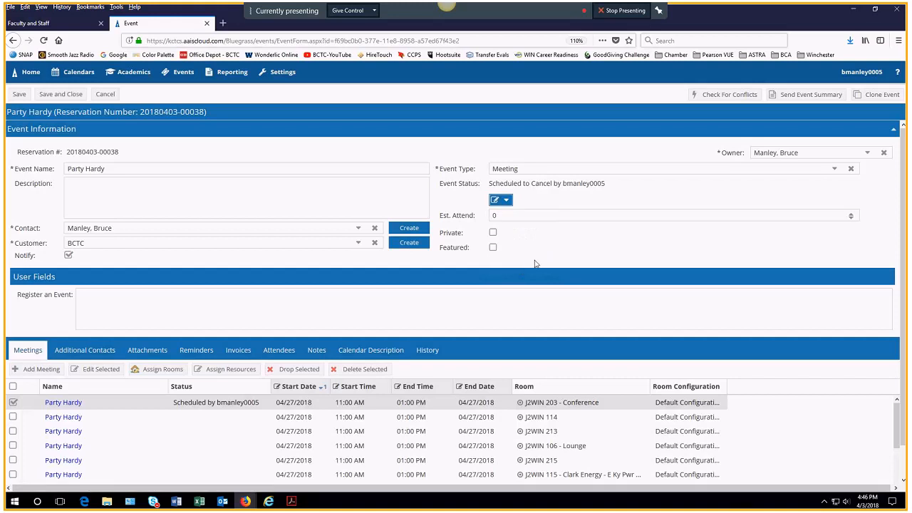
left_click(19, 94)
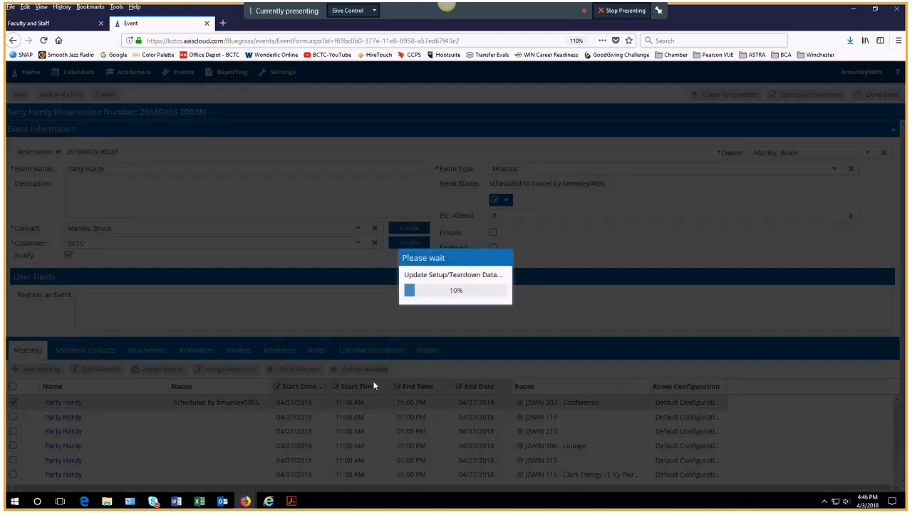
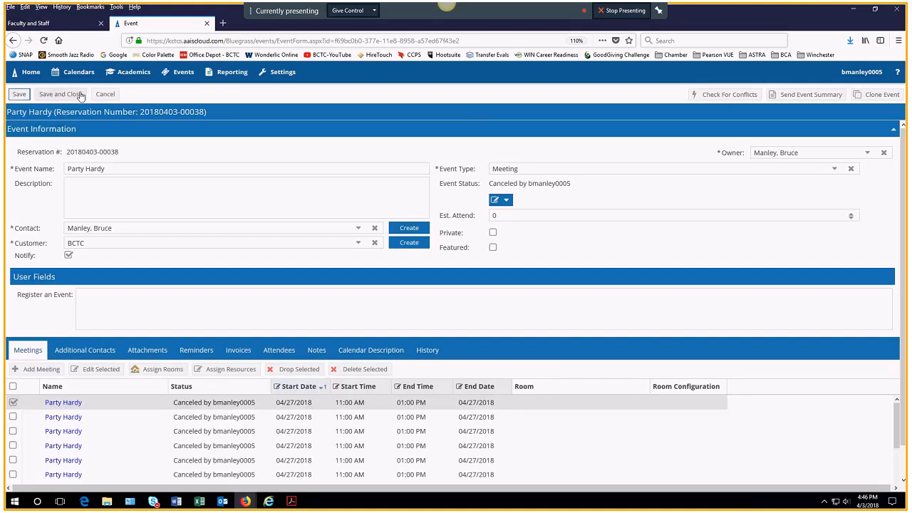
Step: Save the cancelled Party Hardy event, then go to the January 2013 Event List
left_click(20, 95)
left_click(185, 74)
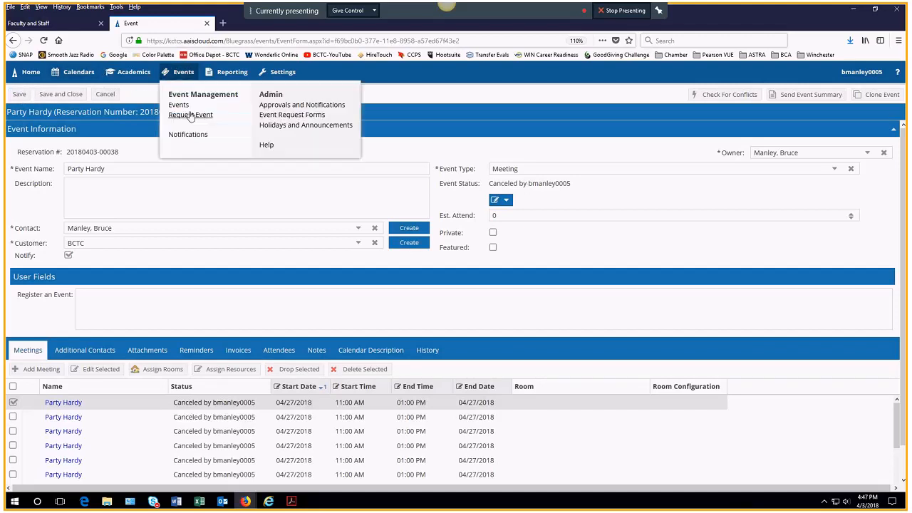
left_click(178, 105)
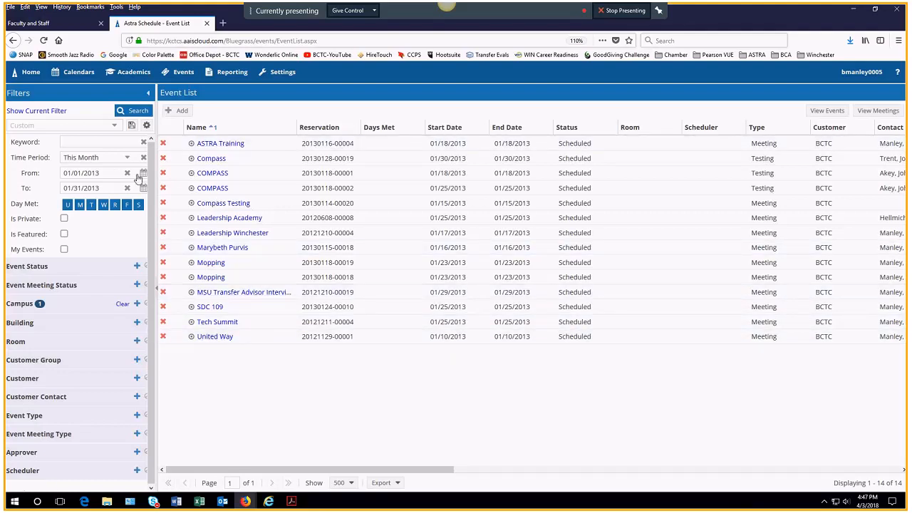
Step: Check the Event List's export options, dismiss them, and bring up the Academics menu
left_click(396, 484)
left_click(398, 399)
left_click(133, 72)
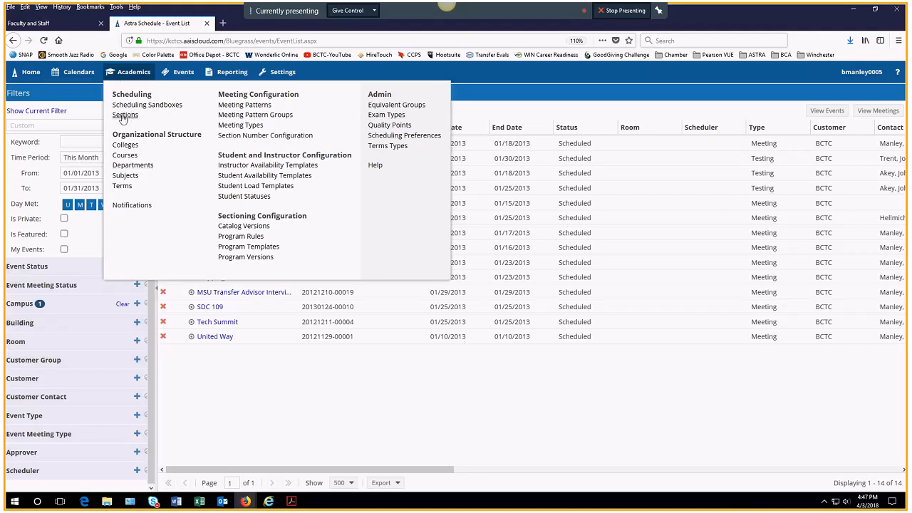
Step: Show the Section List with the saved Winchester 2018 Spring filter (term 4176, 43 sections)
left_click(122, 118)
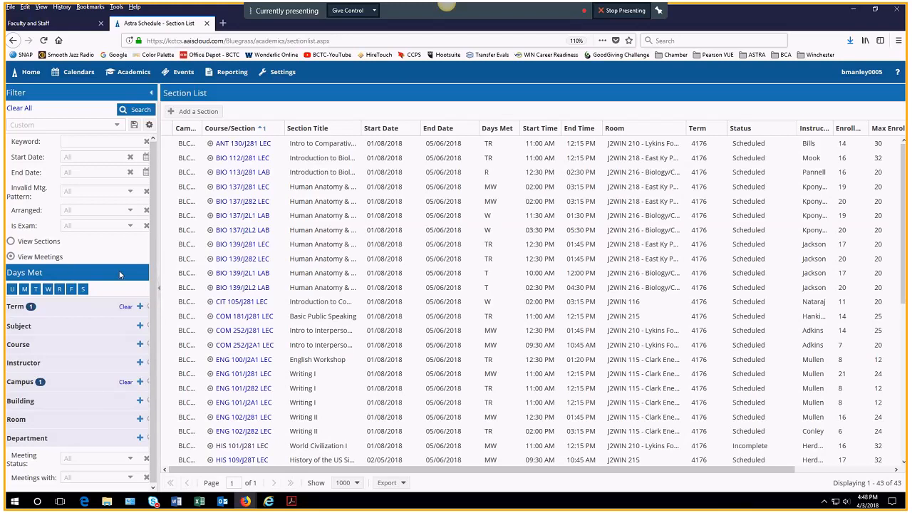
left_click(116, 126)
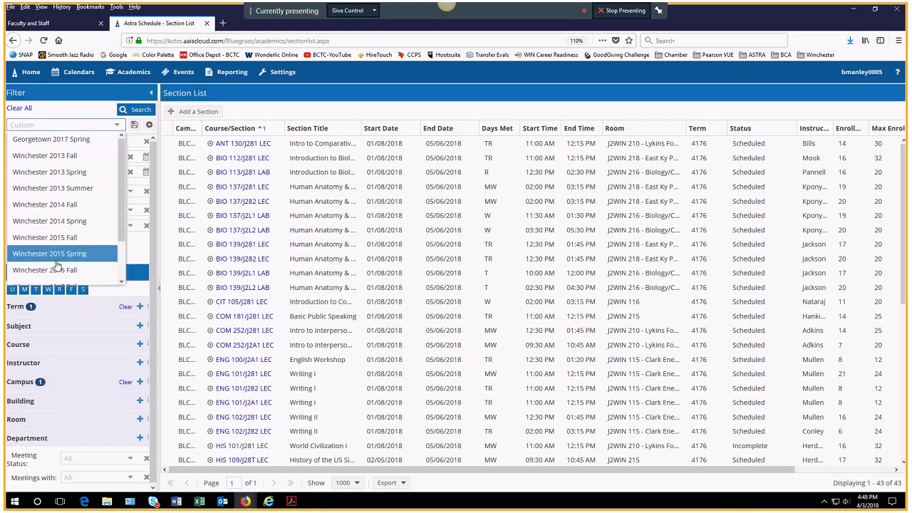
left_click_drag(121, 187, 119, 230)
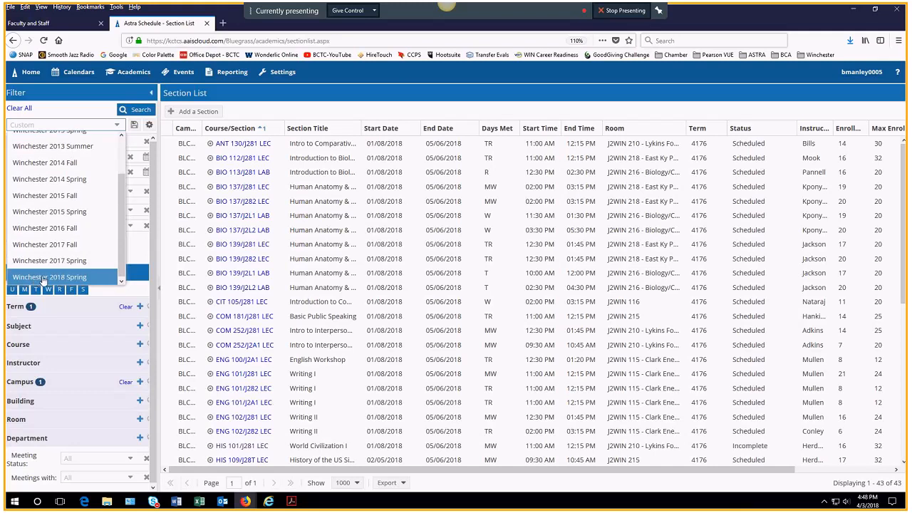
left_click(39, 280)
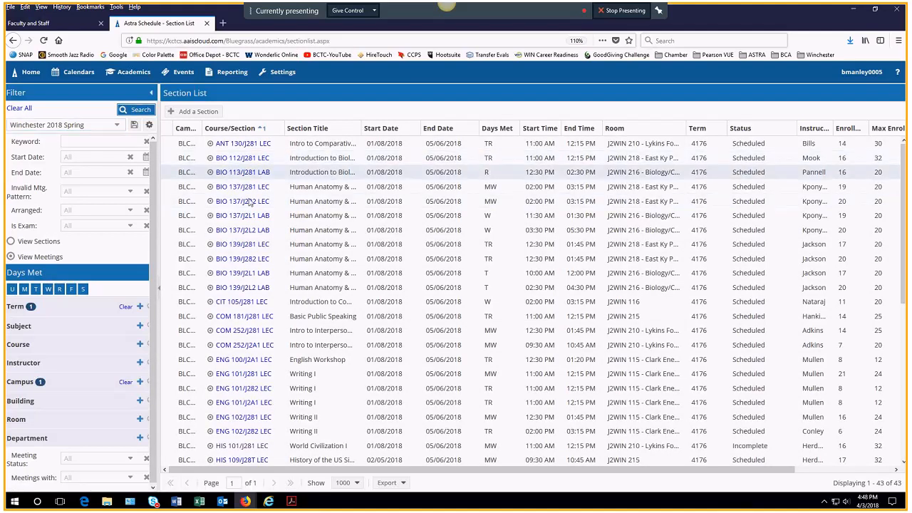
scroll(237, 377, "down", 2)
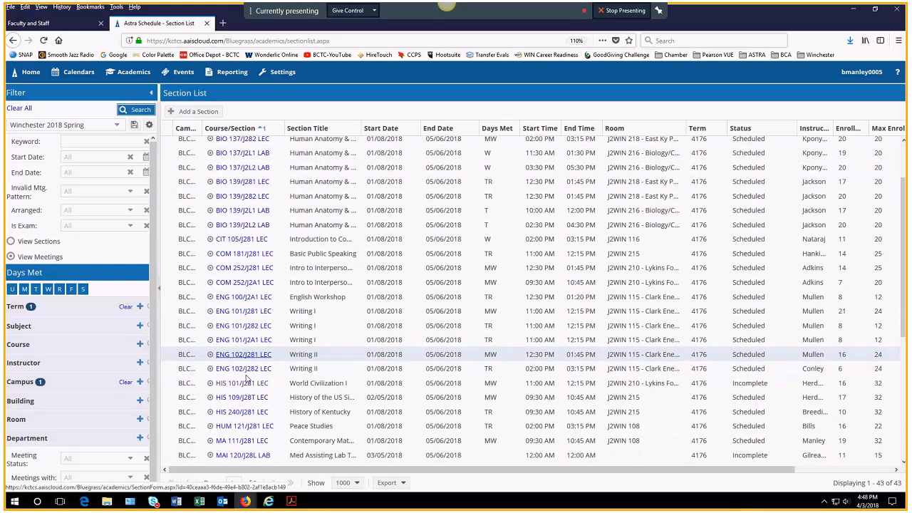
scroll(257, 379, "up", 2)
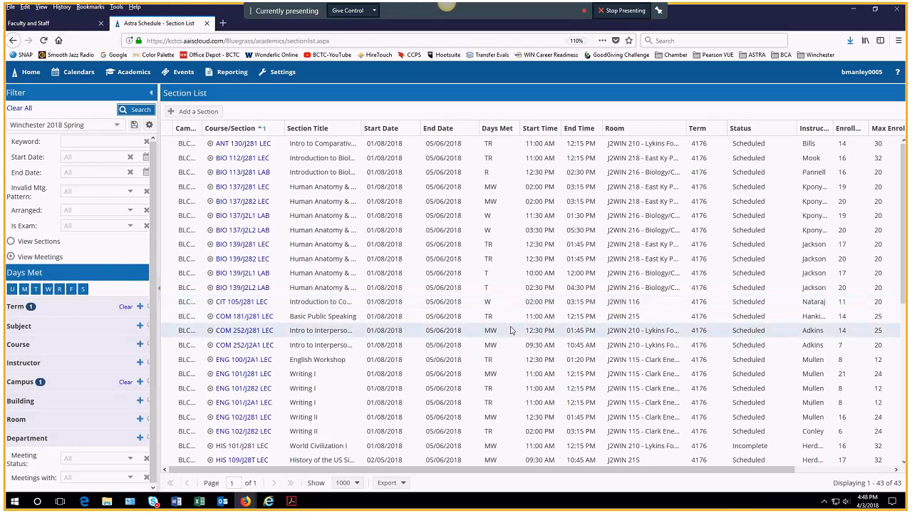
scroll(510, 313, "down", 3)
scroll(510, 330, "up", 3)
scroll(511, 320, "down", 5)
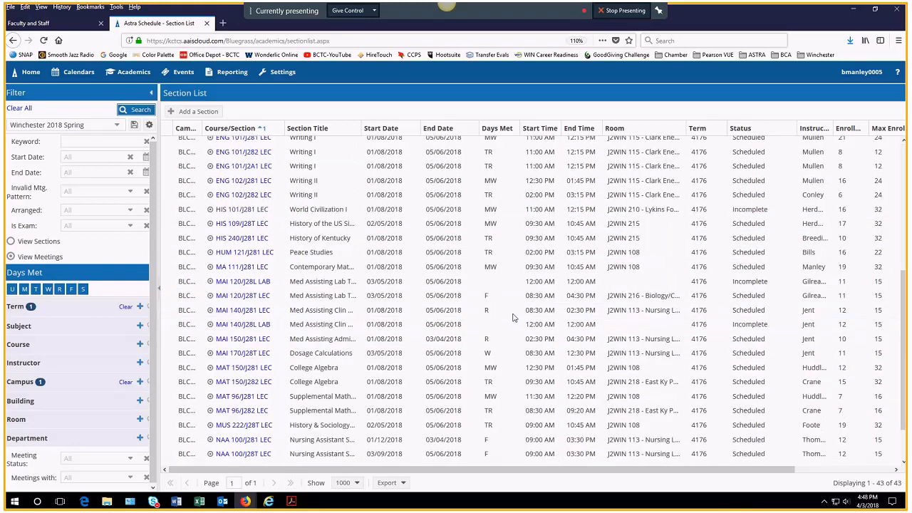
scroll(210, 176, "up", 5)
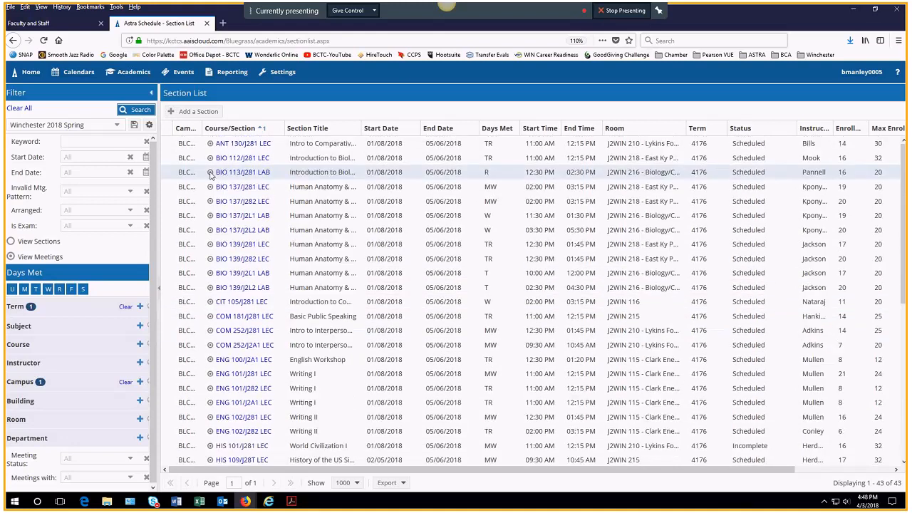
mouse_move(211, 175)
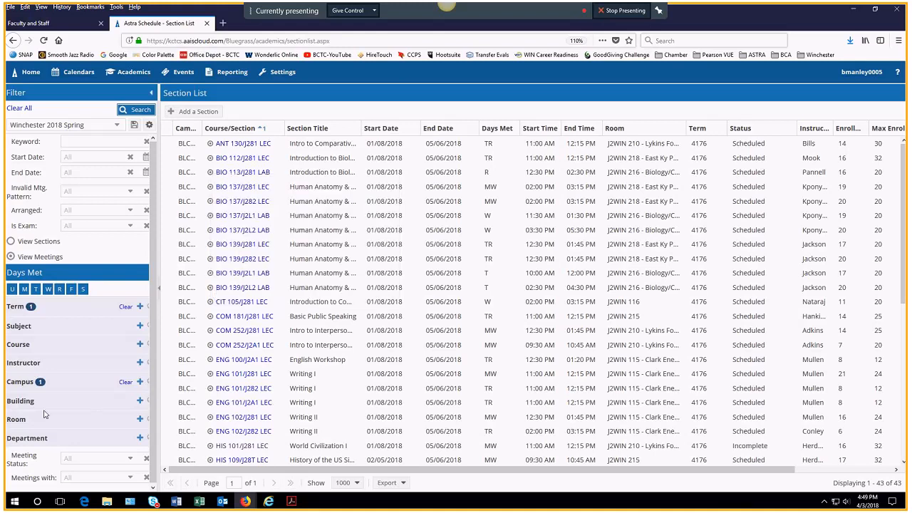
Step: Filter the Section List to one instructor, leaving only section MA 111/J281 LEC
left_click(141, 363)
left_click(184, 322)
type("manl")
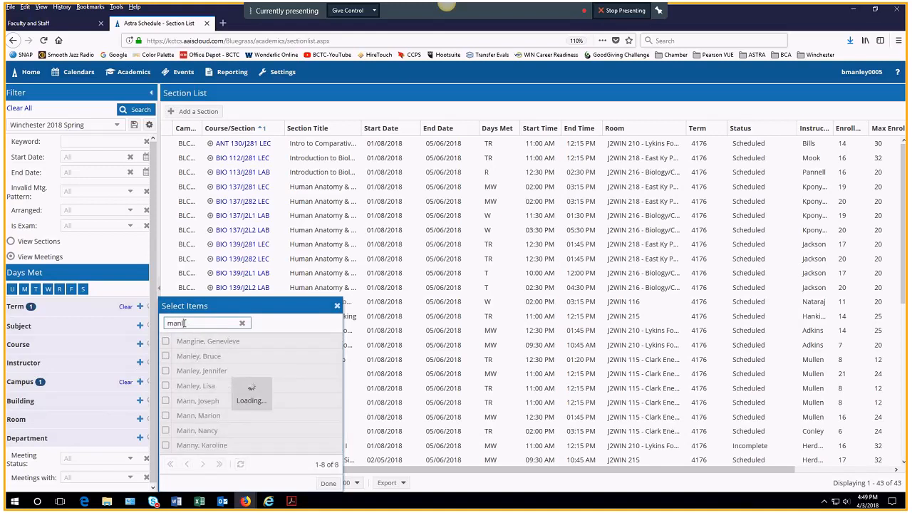
type("ey")
left_click(178, 342)
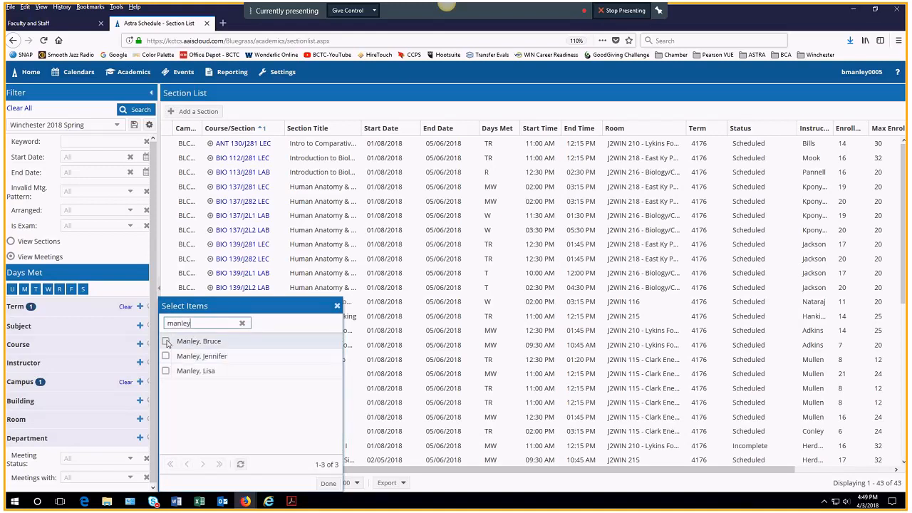
left_click(328, 483)
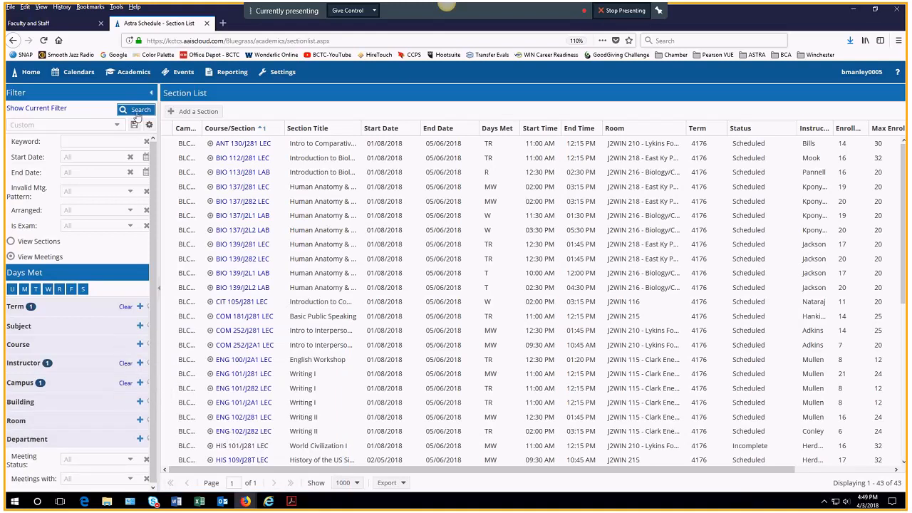
left_click(136, 111)
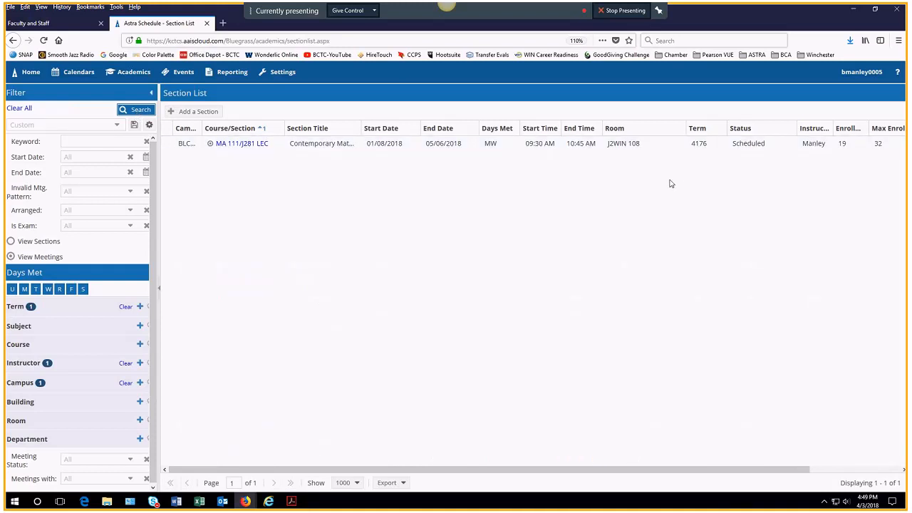
mouse_move(211, 146)
left_click(114, 374)
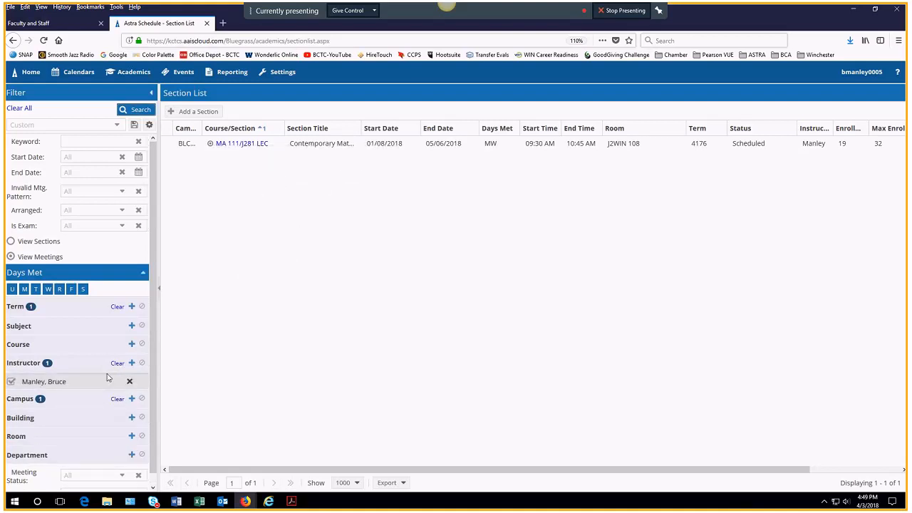
Step: Replace the instructor filter with a different instructor found by surname search
left_click(129, 380)
left_click(131, 364)
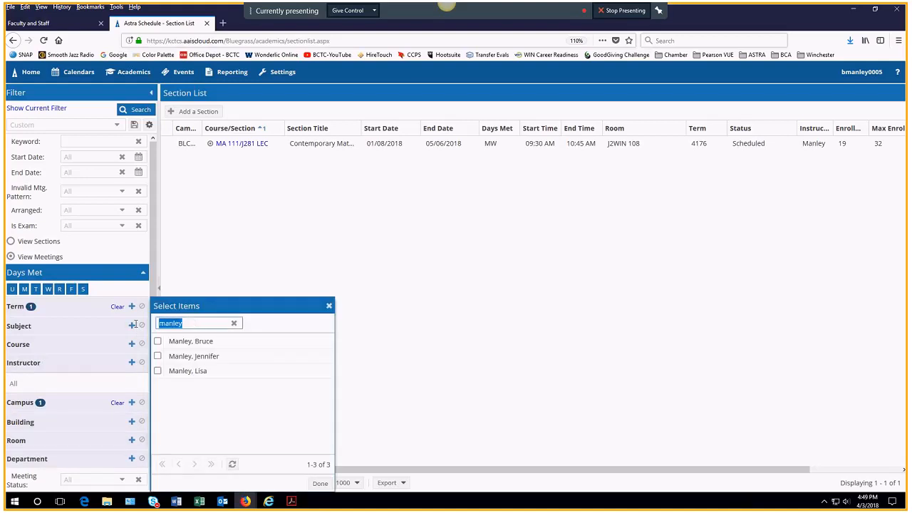
type("huddles")
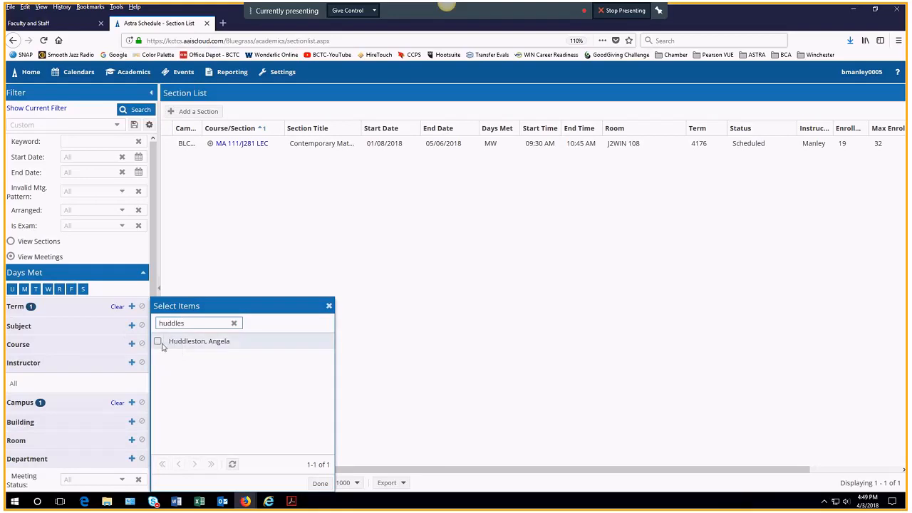
left_click(158, 342)
left_click(320, 485)
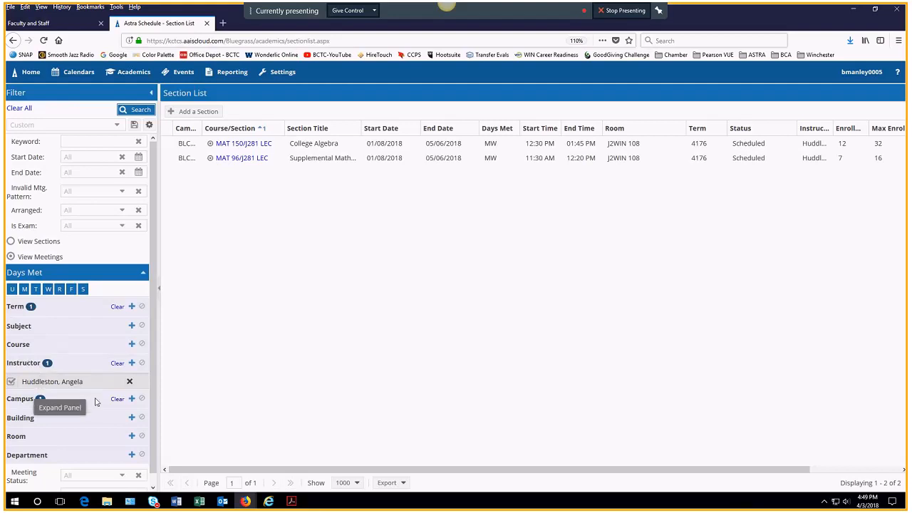
Step: Drop the BLCWNCHTR campus filter and rerun the search, listing five MAT sections
left_click(63, 404)
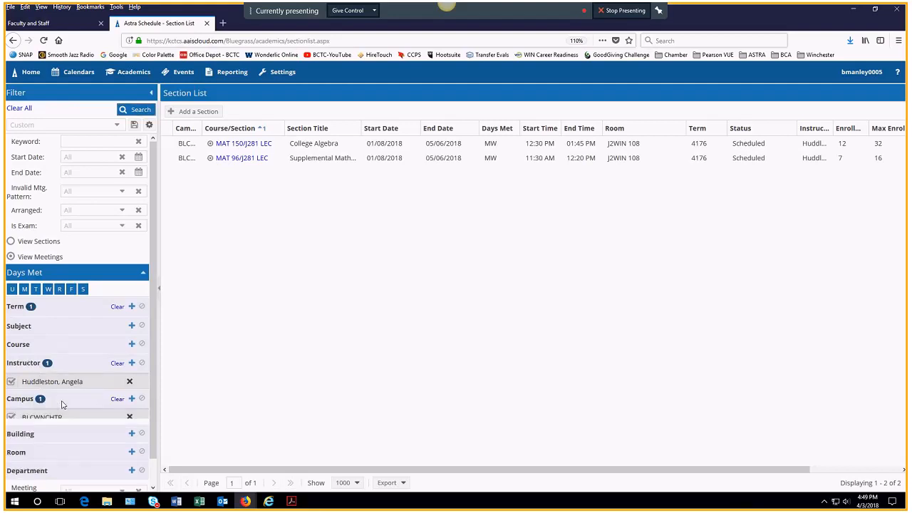
left_click(11, 417)
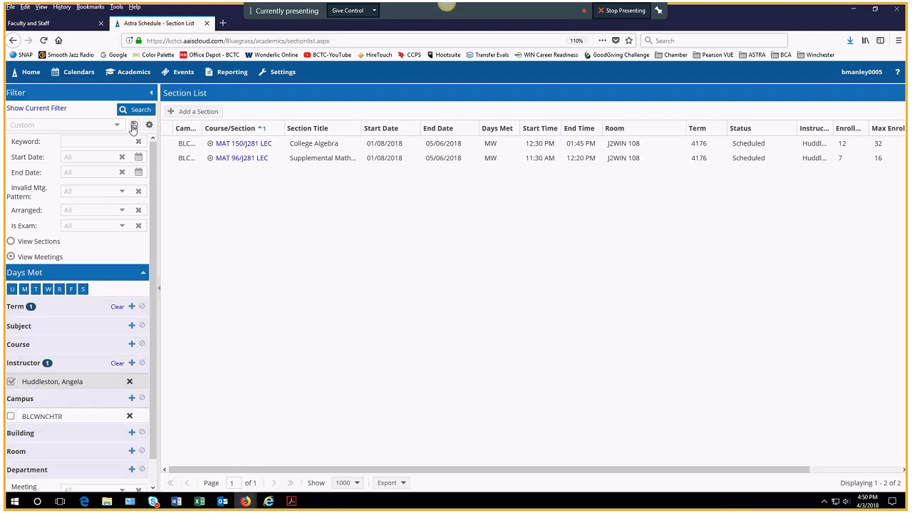
left_click(135, 110)
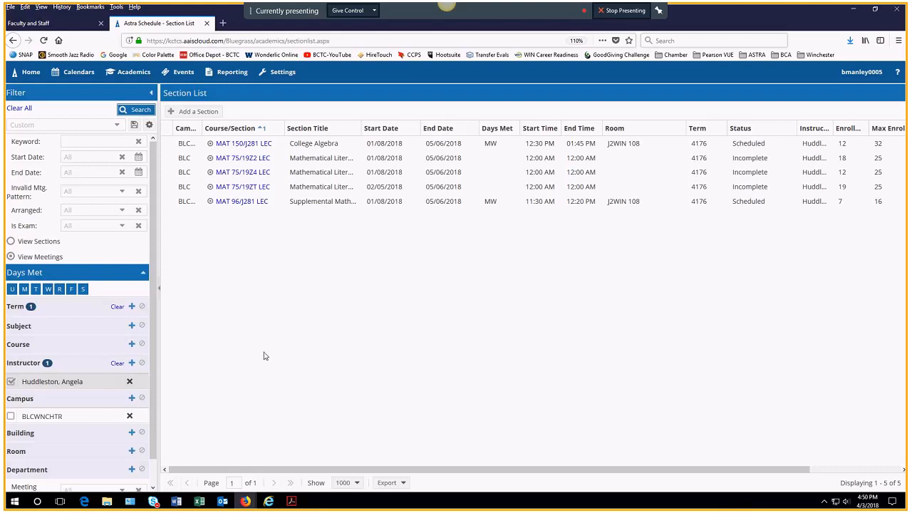
left_click(86, 309)
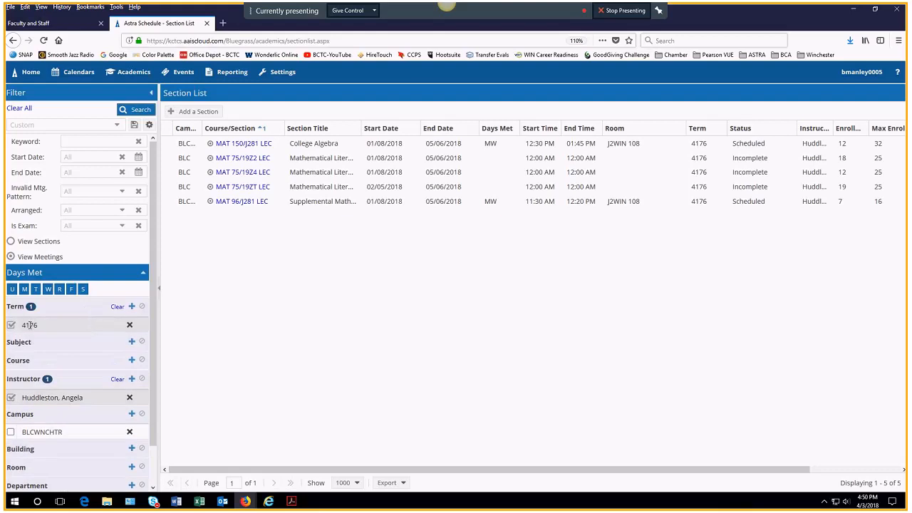
Step: Add terms 4166 and 4156 to the term filter
left_click(131, 306)
scroll(199, 399, "down", 4)
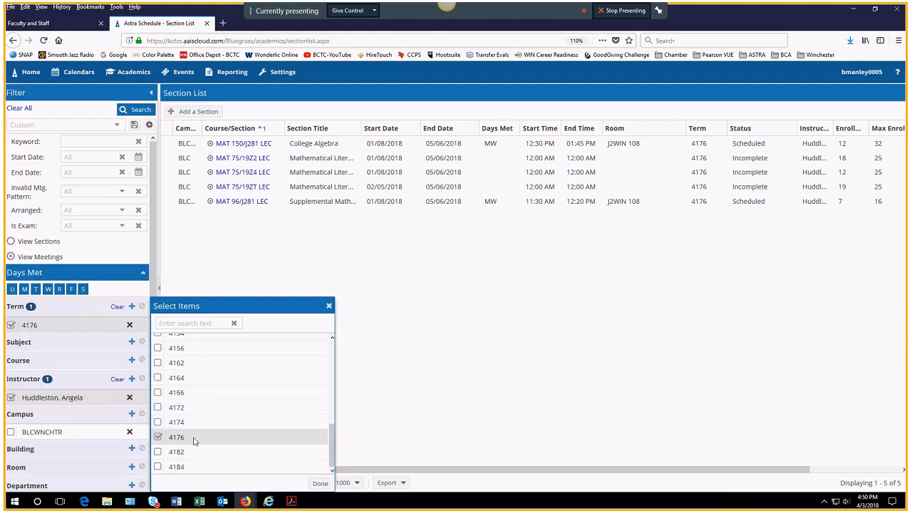
left_click(158, 394)
left_click(157, 348)
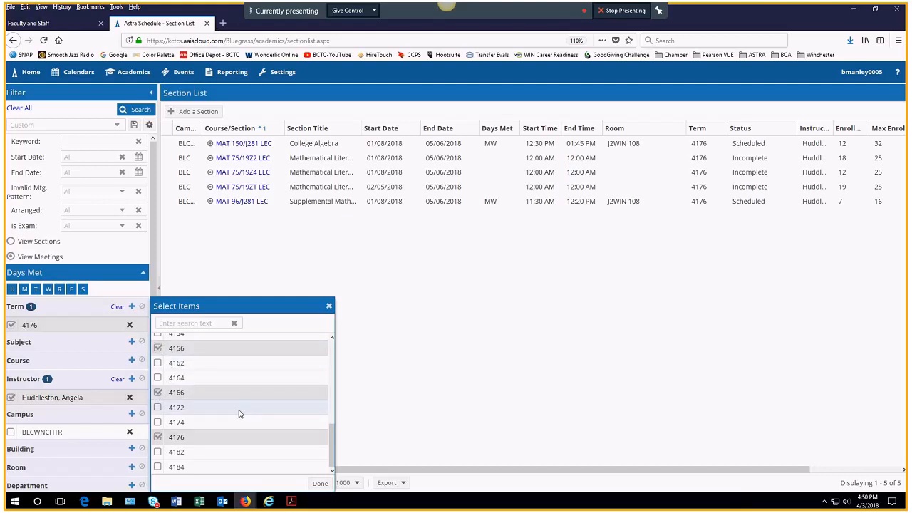
Step: Filter by subject MAT instead of instructor and rerun the search, listing 133 sections
left_click(131, 344)
left_click(175, 323)
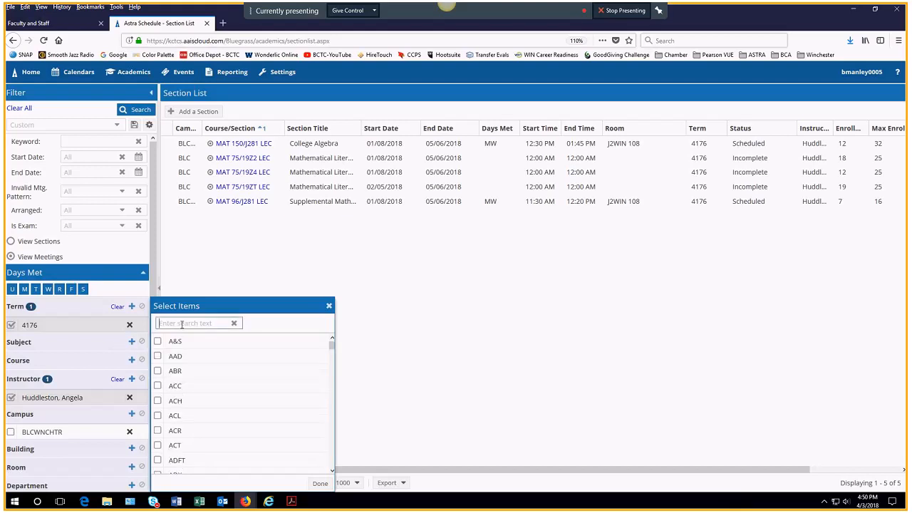
type("mat")
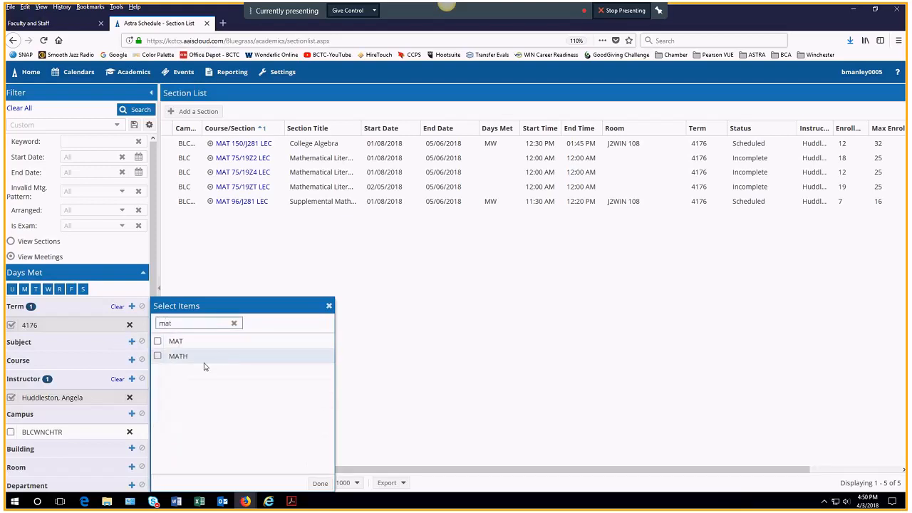
left_click(157, 341)
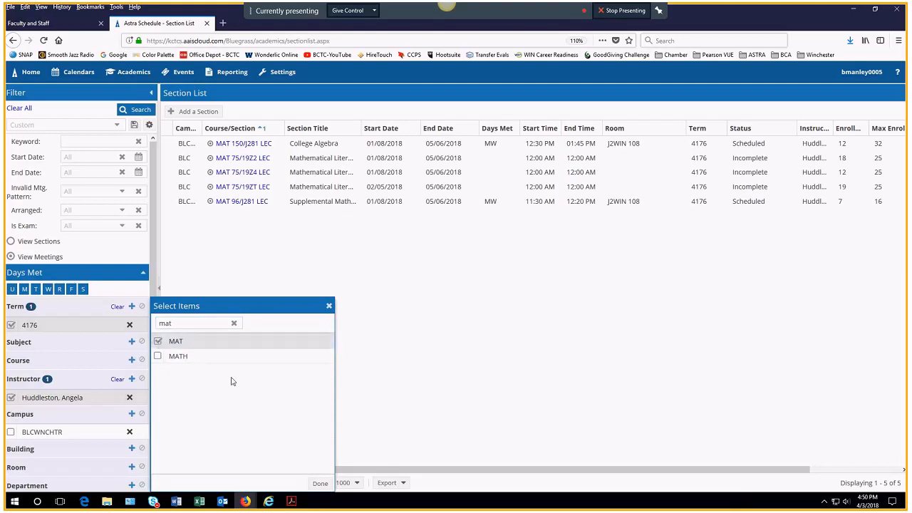
left_click(320, 484)
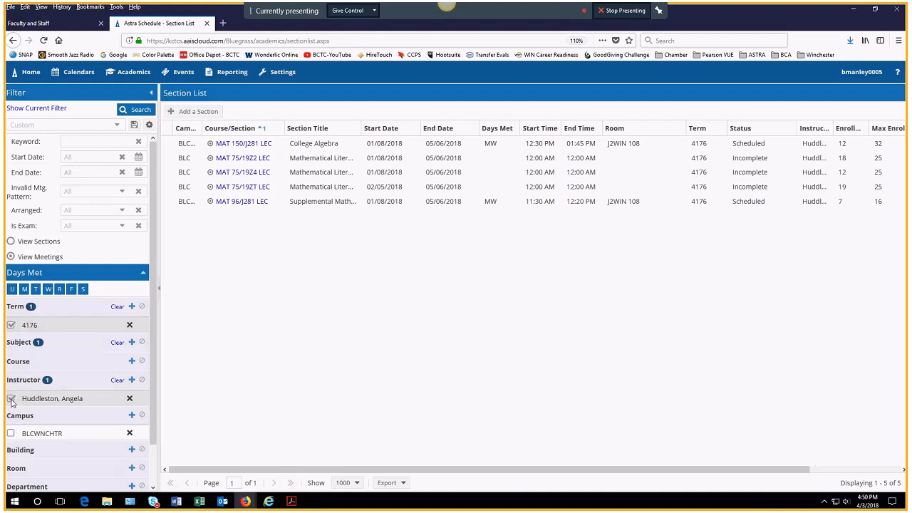
left_click(130, 400)
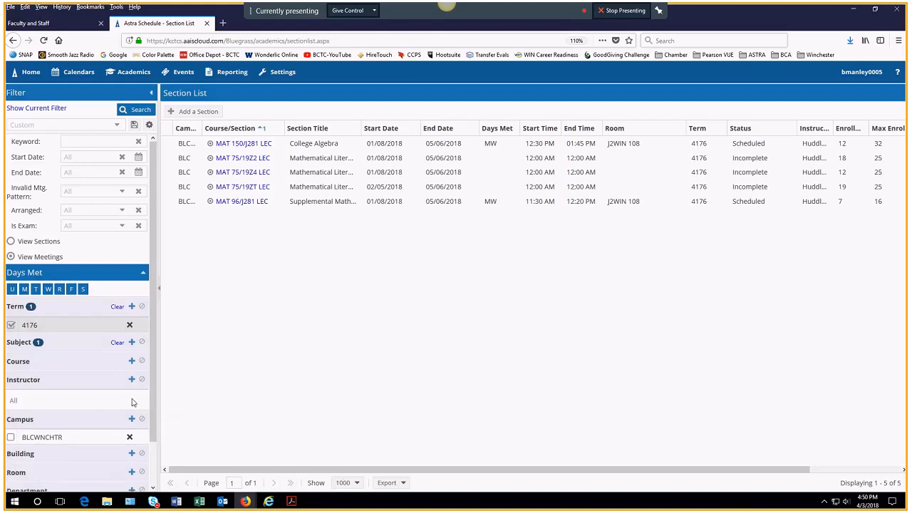
left_click(137, 109)
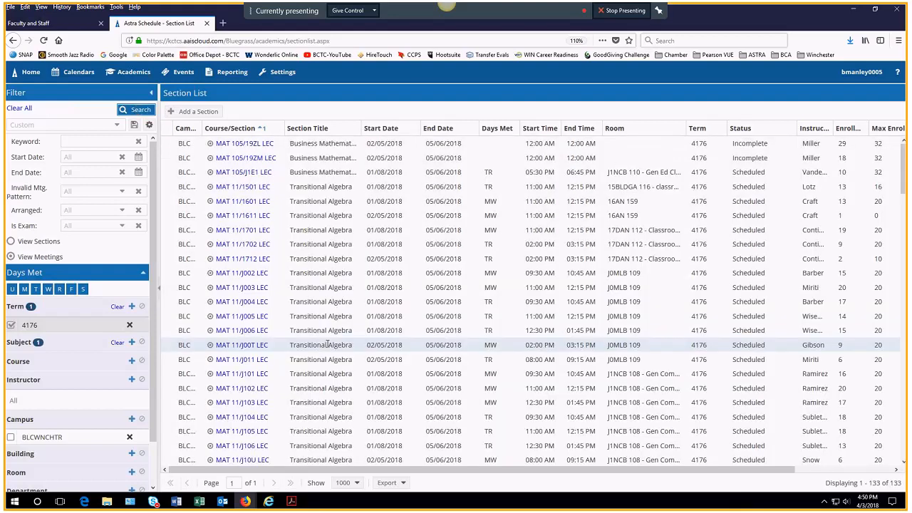
scroll(349, 403, "down", 2)
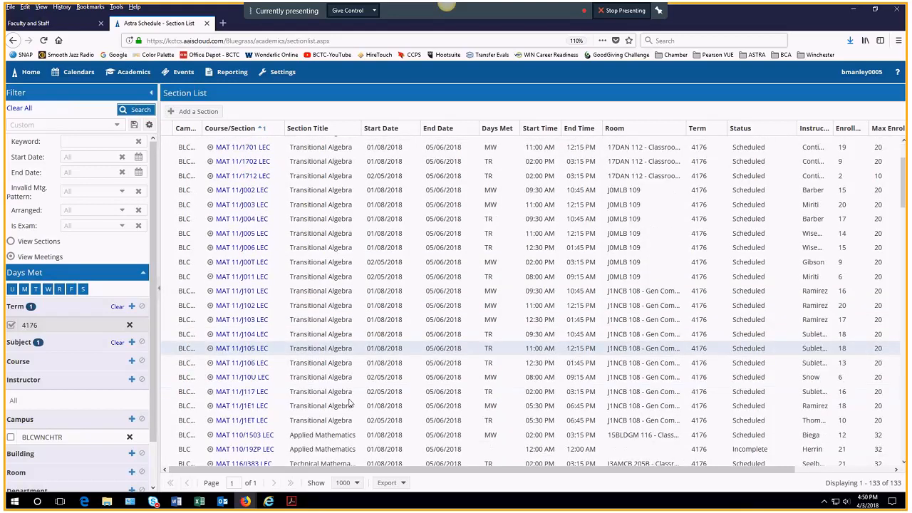
scroll(349, 403, "down", 10)
scroll(350, 404, "down", 12)
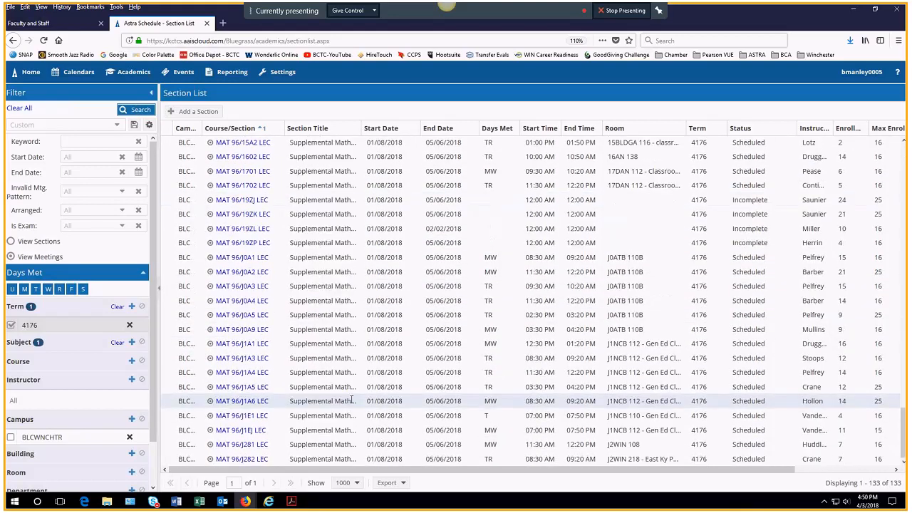
scroll(349, 401, "up", 1)
scroll(345, 403, "up", 5)
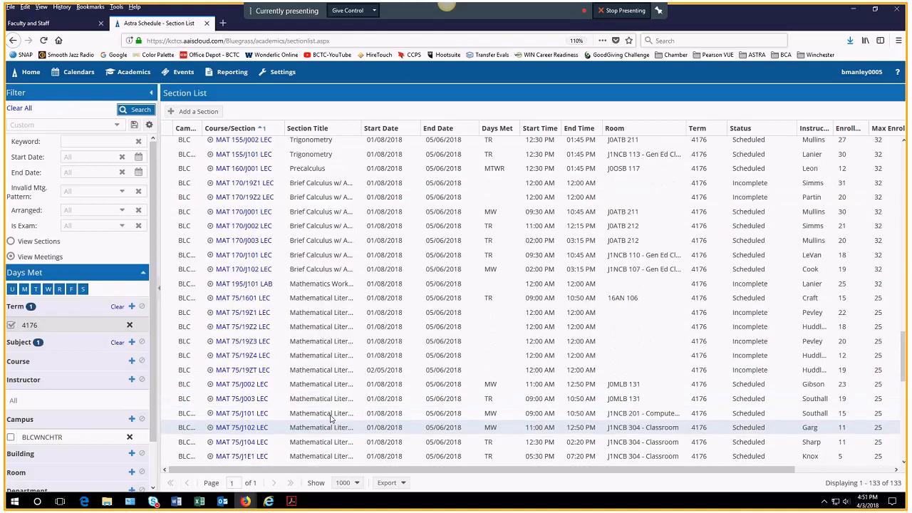
scroll(333, 279, "up", 5)
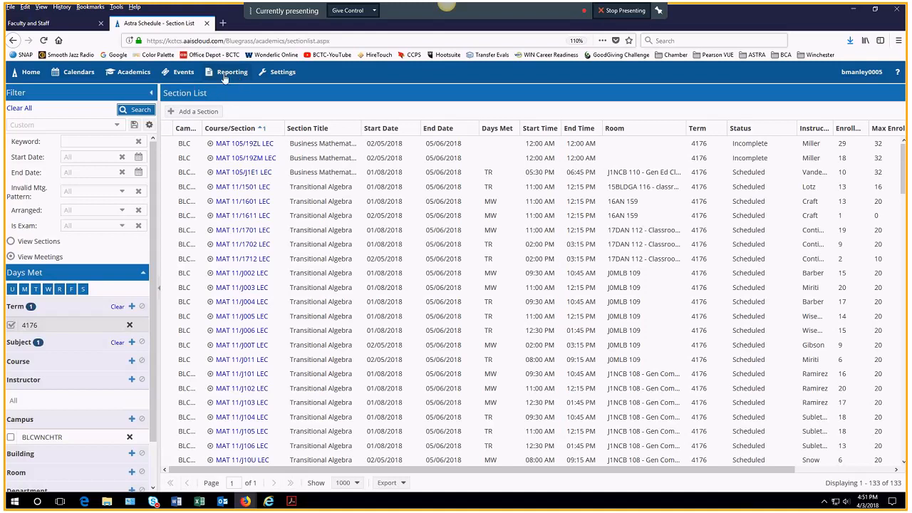
Step: Open the Report List of 163 reports from the Reporting menu
mouse_move(228, 72)
left_click(223, 105)
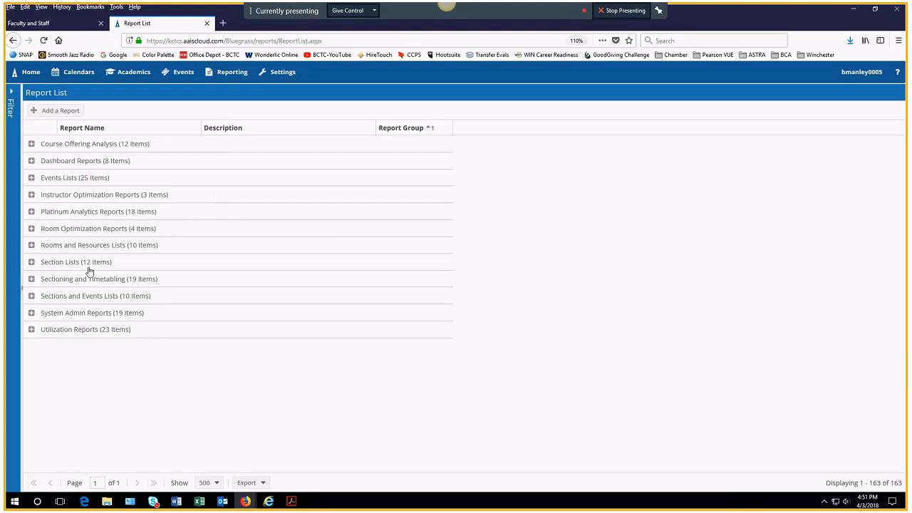
Step: Open the Activity Calendar and select the Danville Campus calendar
left_click(79, 79)
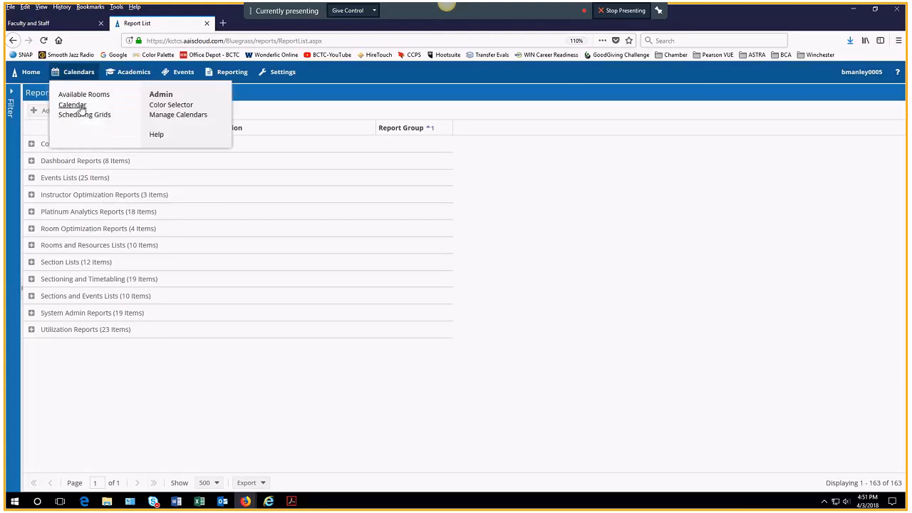
left_click(78, 106)
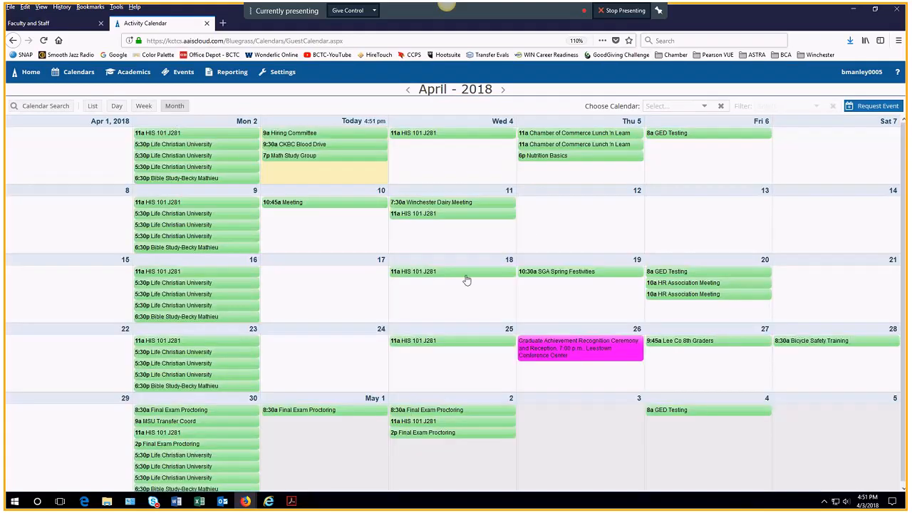
left_click(704, 106)
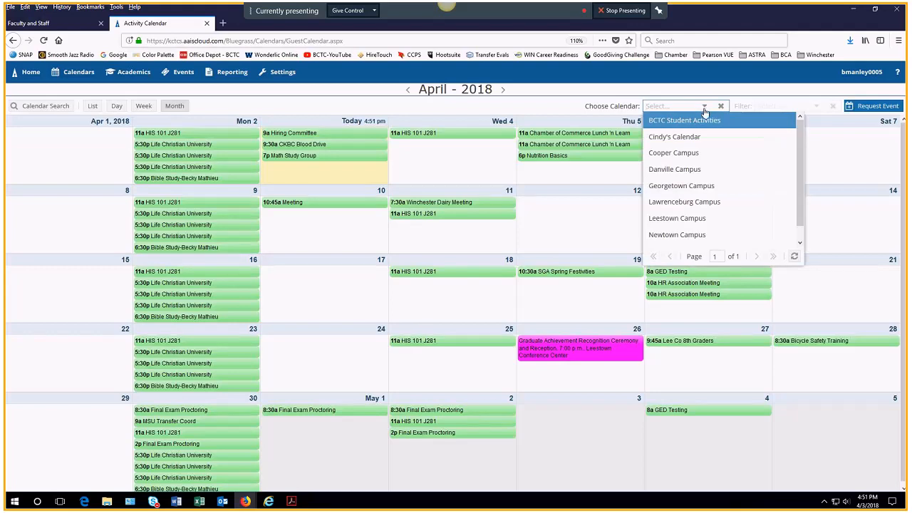
left_click(691, 172)
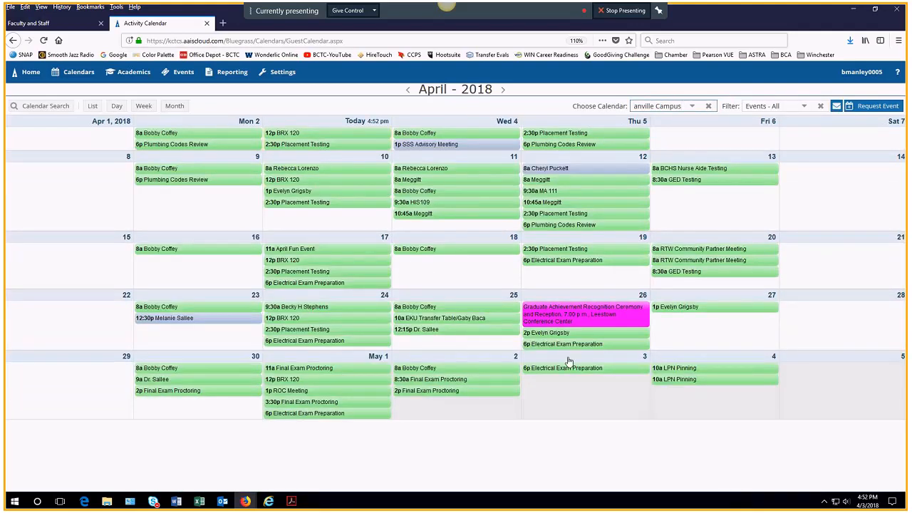
Step: Cycle through List, Day and Week views, ending on the April 2018 Month view
left_click(93, 105)
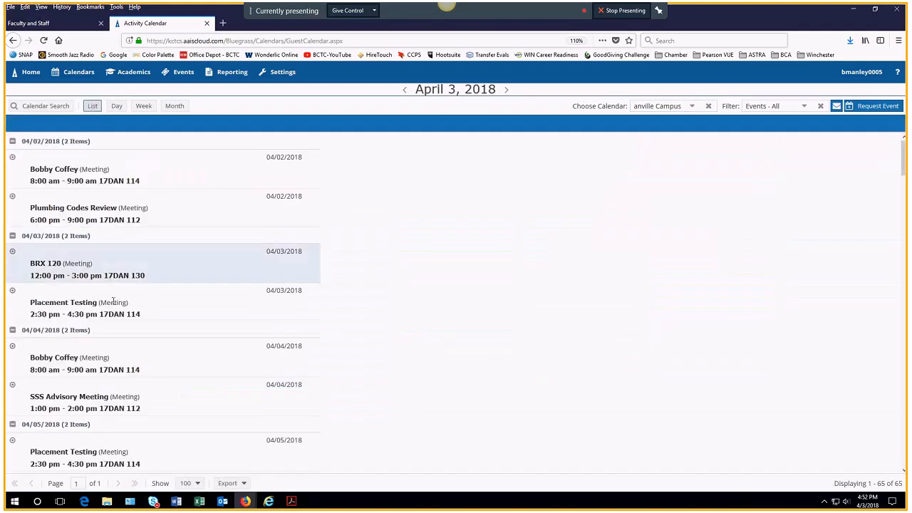
left_click(117, 106)
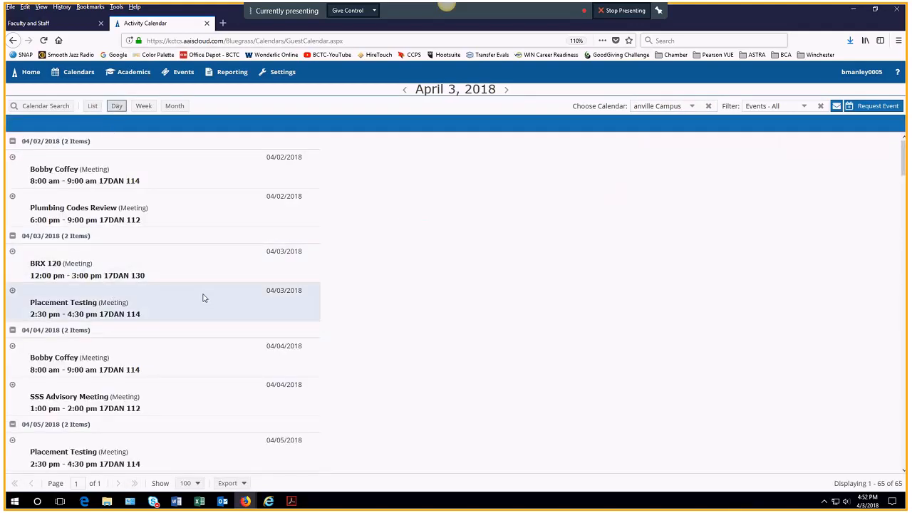
left_click(144, 106)
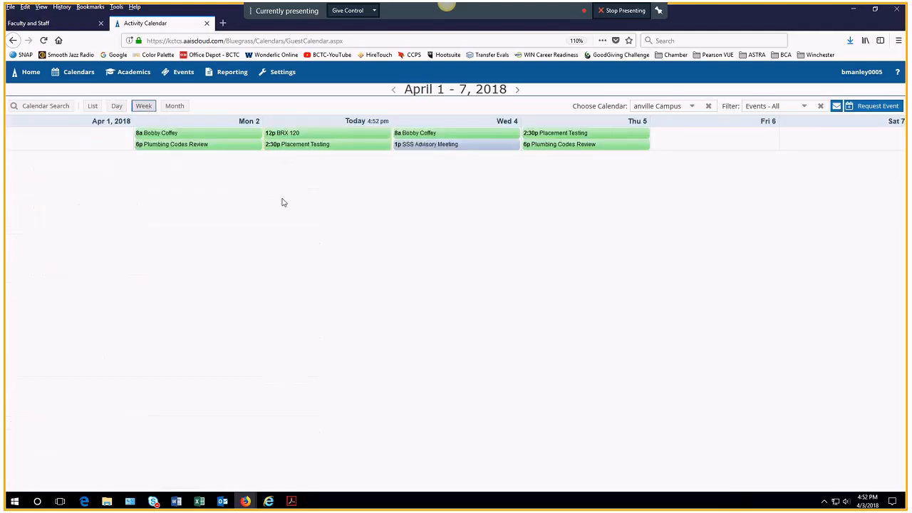
left_click(175, 106)
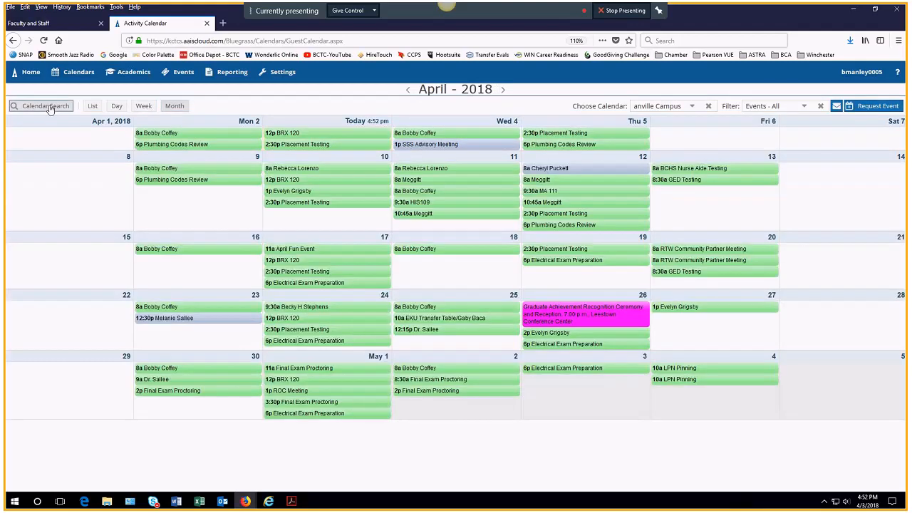
Step: In the Calendar Search filters, include academic sections and rerun the calendar search
left_click(49, 106)
left_click(49, 107)
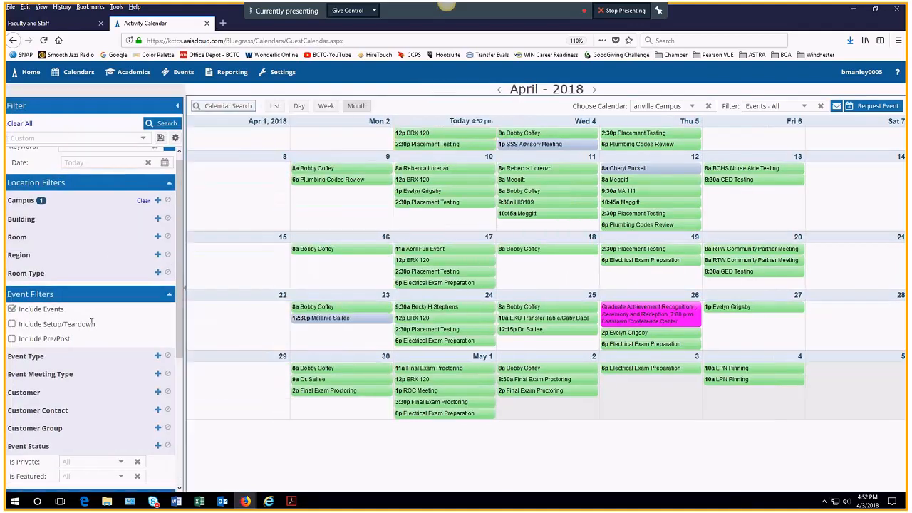
scroll(91, 325, "up", 1)
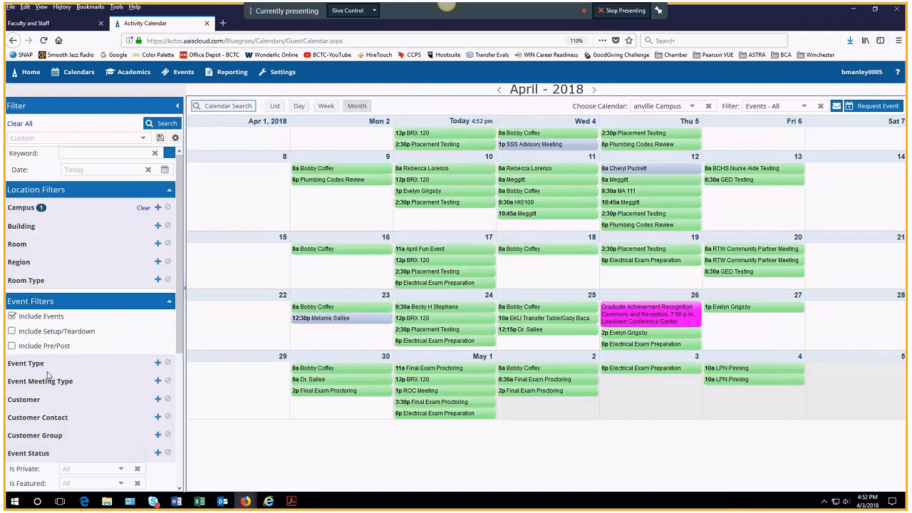
scroll(48, 376, "down", 3)
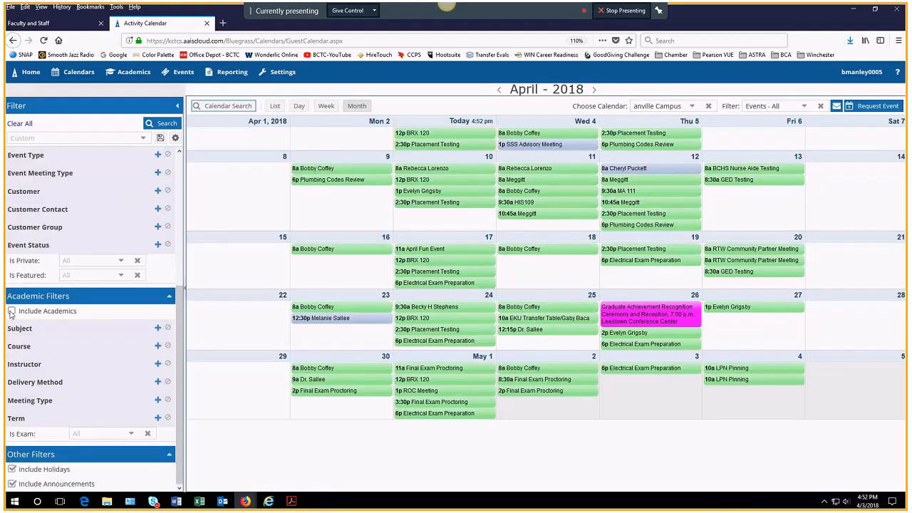
left_click(12, 312)
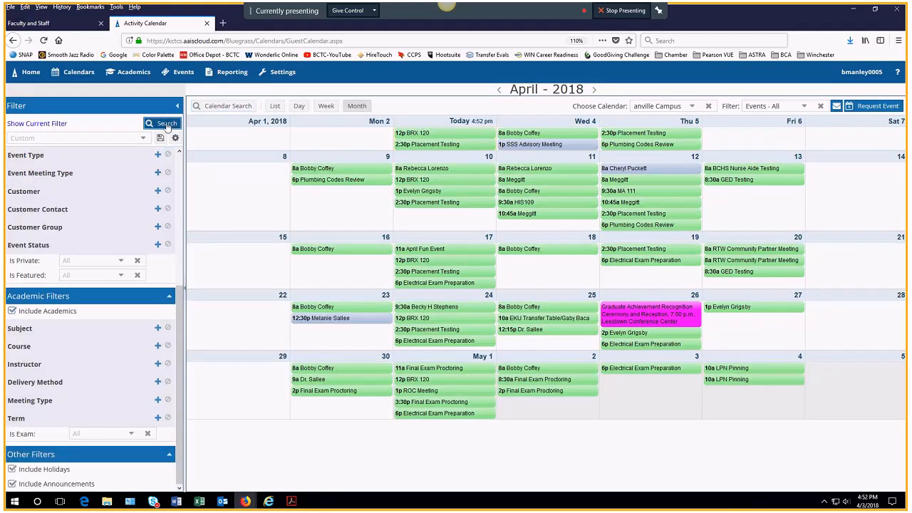
left_click(168, 124)
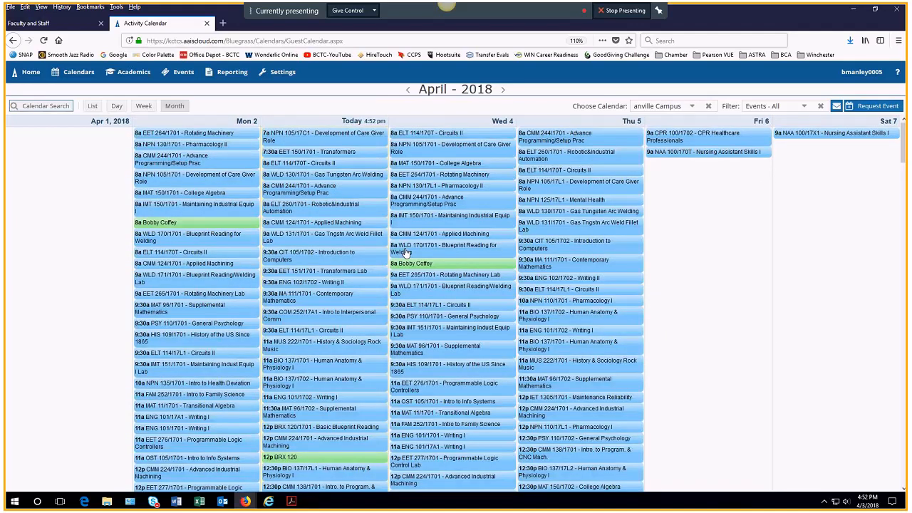
Step: Uncheck Include Academics so only events like Graduate Achievement Recognition Ceremony remain
scroll(684, 389, "down", 3)
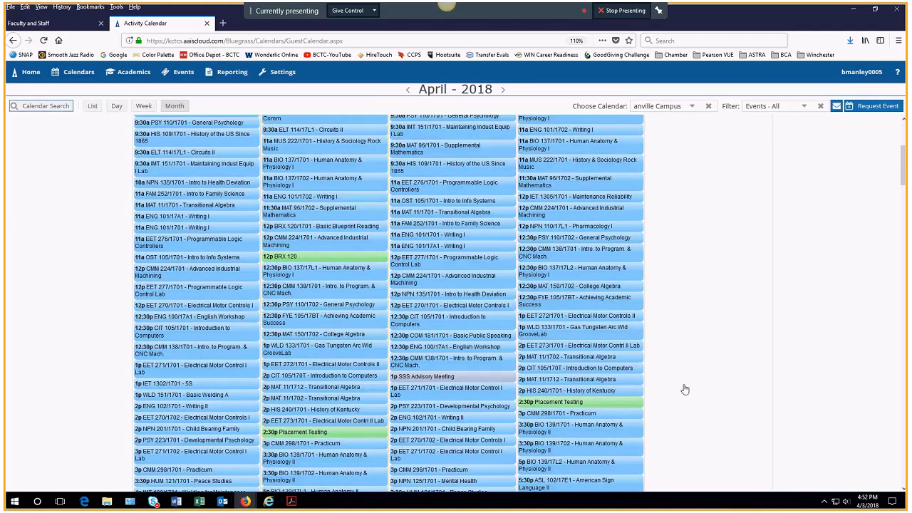
scroll(684, 389, "down", 2)
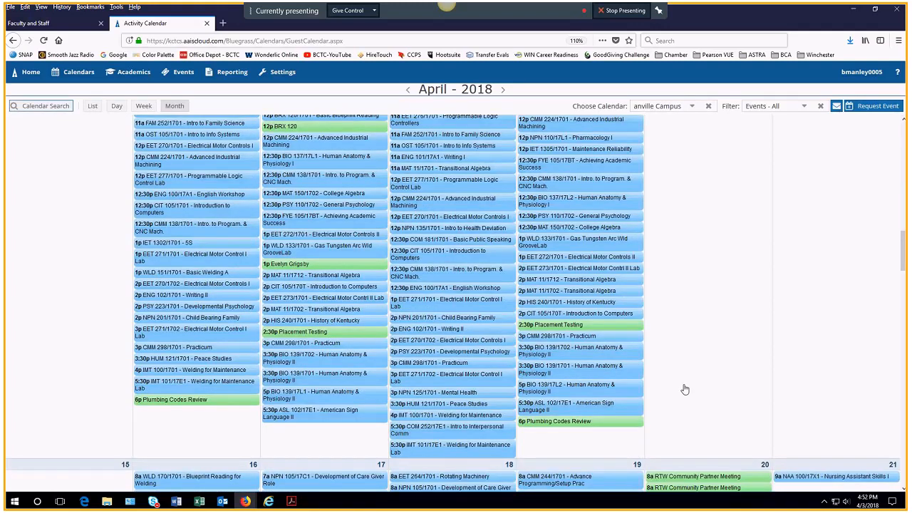
left_click(57, 108)
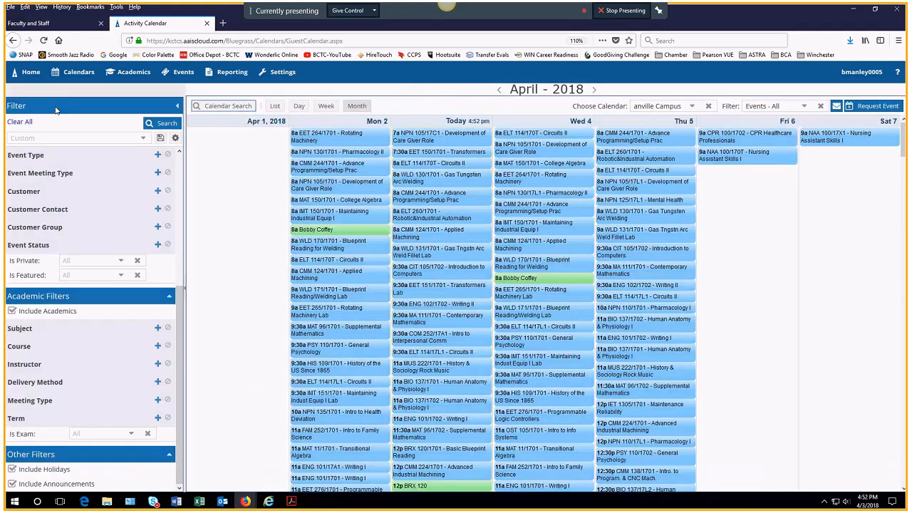
left_click(12, 311)
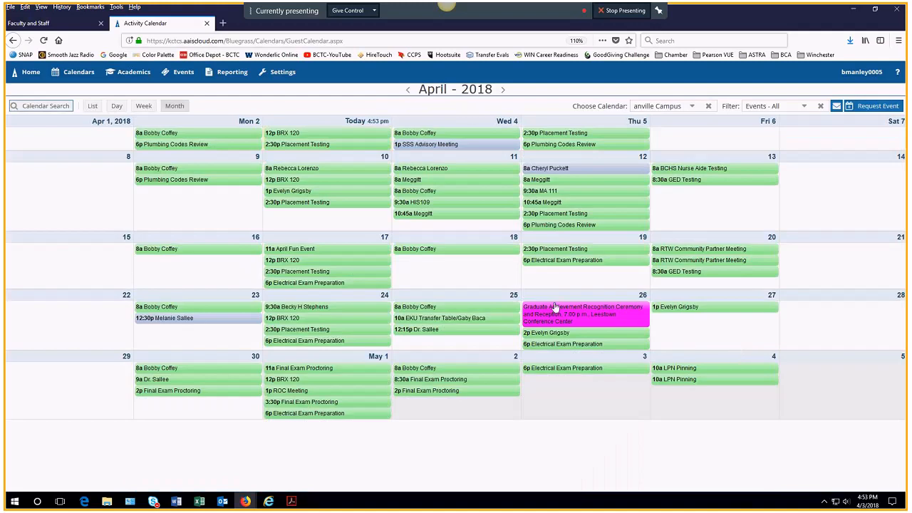
Step: Open the Daily Grid and filter it to Cooper - ATB rooms
mouse_move(77, 71)
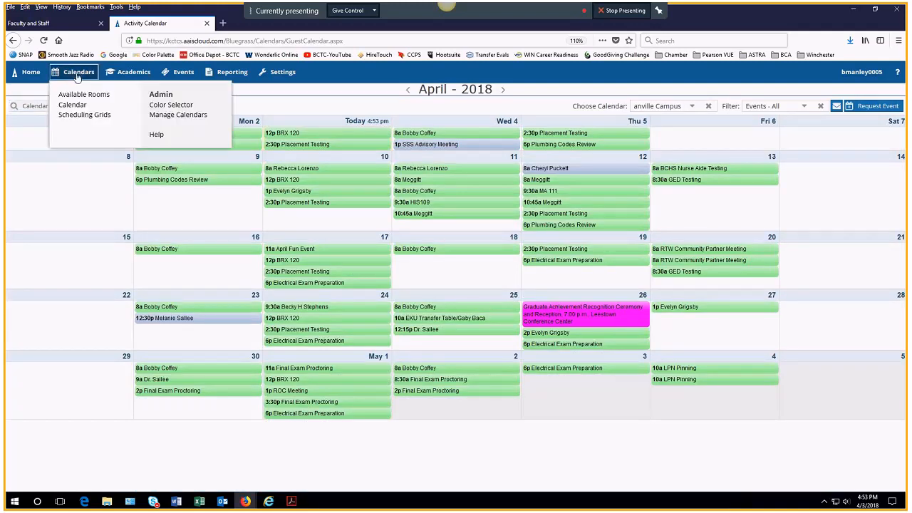
left_click(81, 115)
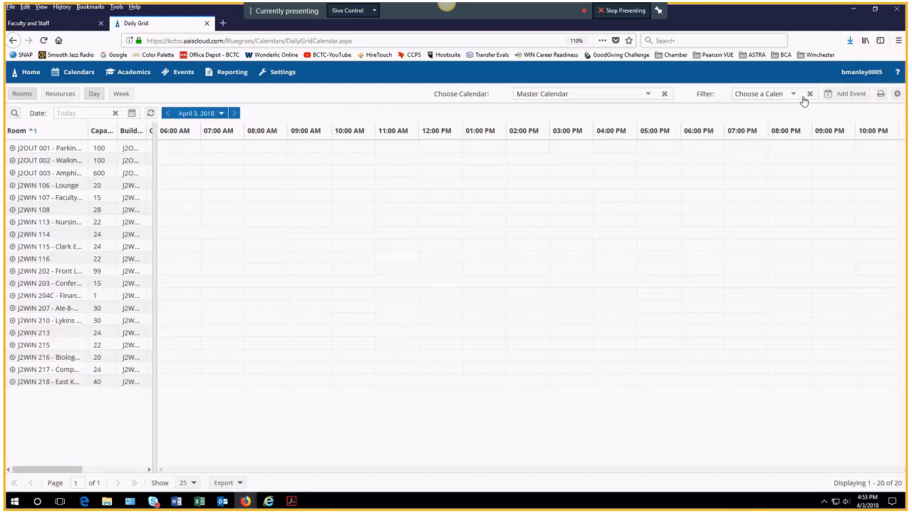
left_click(803, 98)
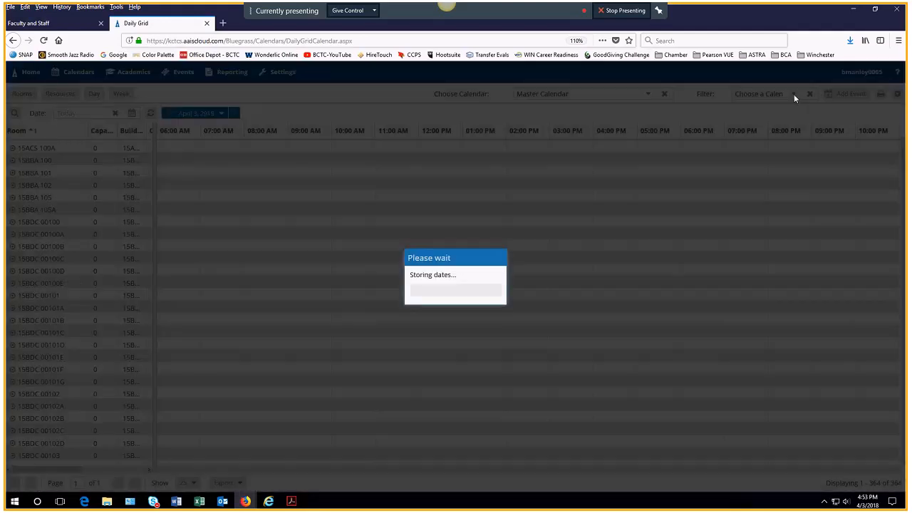
left_click(792, 93)
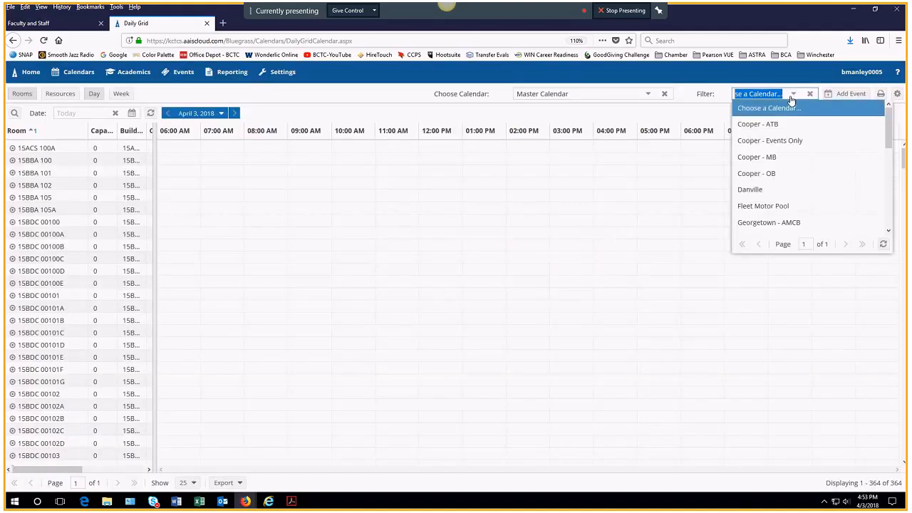
left_click(765, 125)
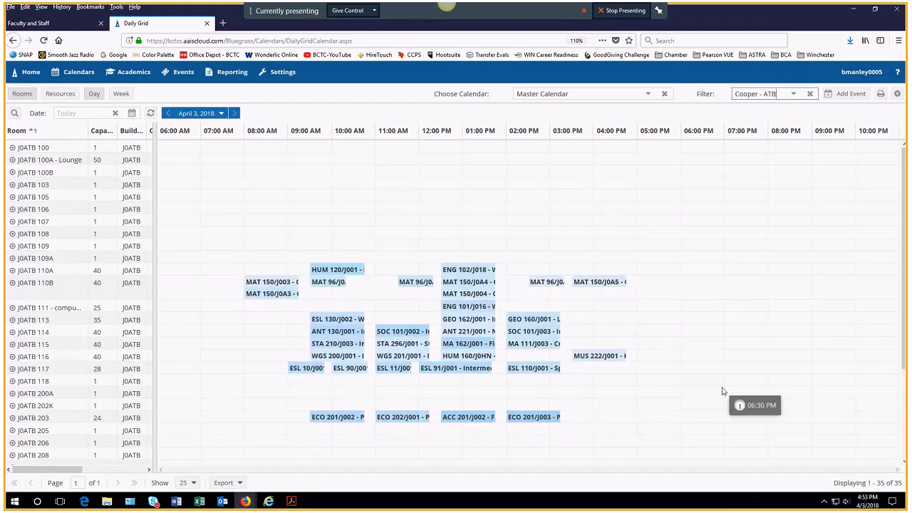
Step: Scan the 35 Cooper - ATB rooms and start a new event for 04/03/2018 at 4:00 PM
scroll(721, 391, "down", 3)
scroll(721, 391, "up", 1)
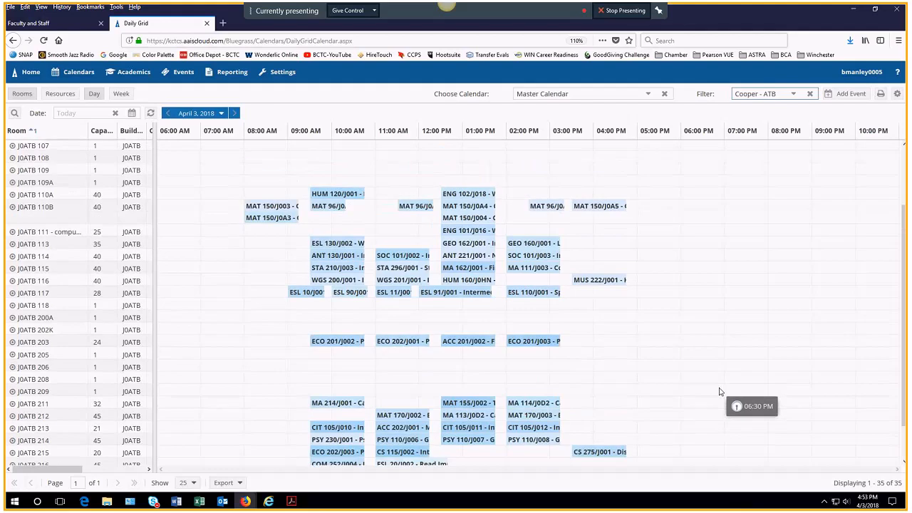
scroll(719, 391, "up", 2)
scroll(720, 391, "down", 3)
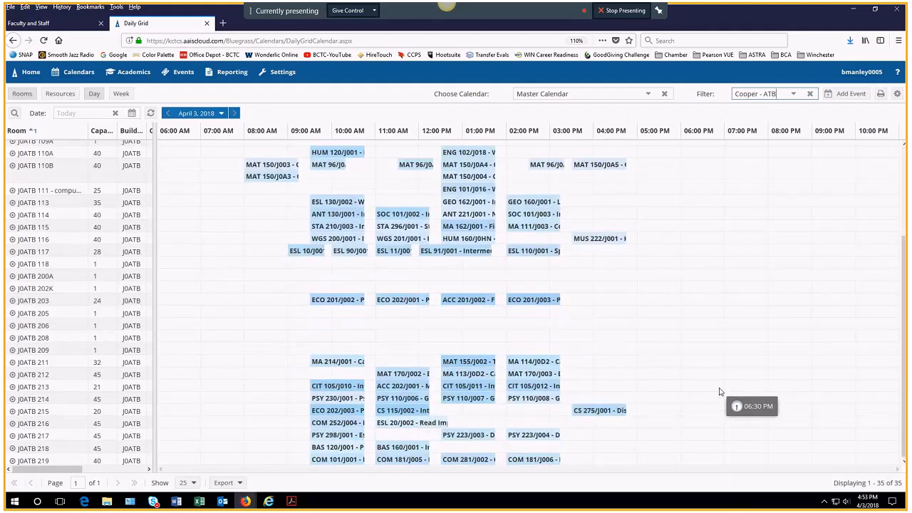
left_click(599, 315)
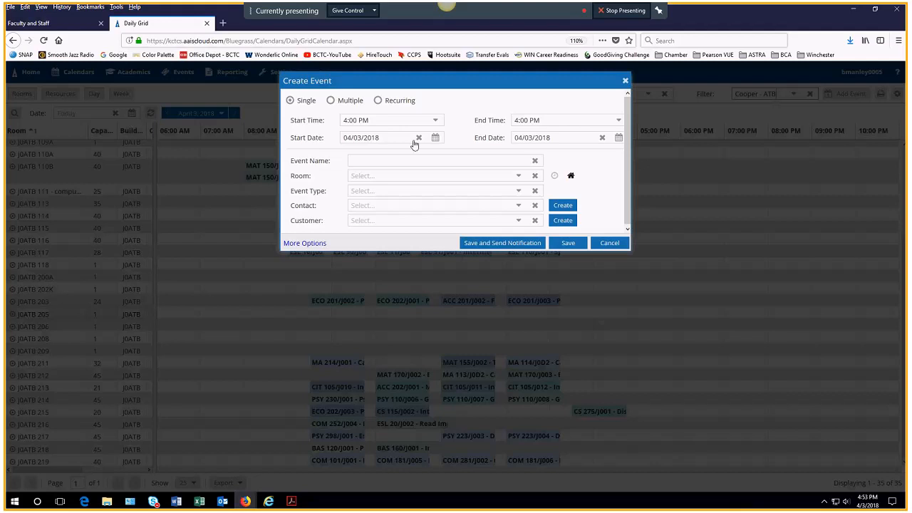
Step: Try the Multiple and Recurring date options, then close the Create Event form without saving
left_click(331, 101)
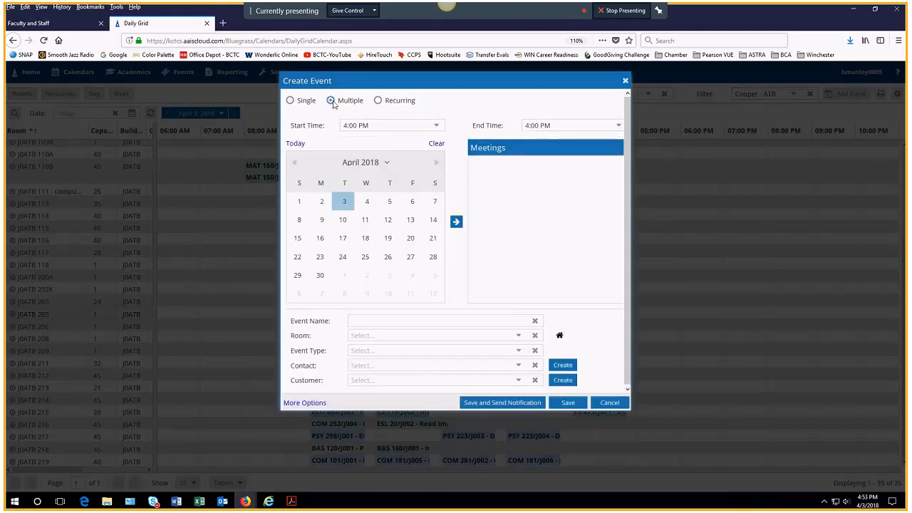
left_click(377, 101)
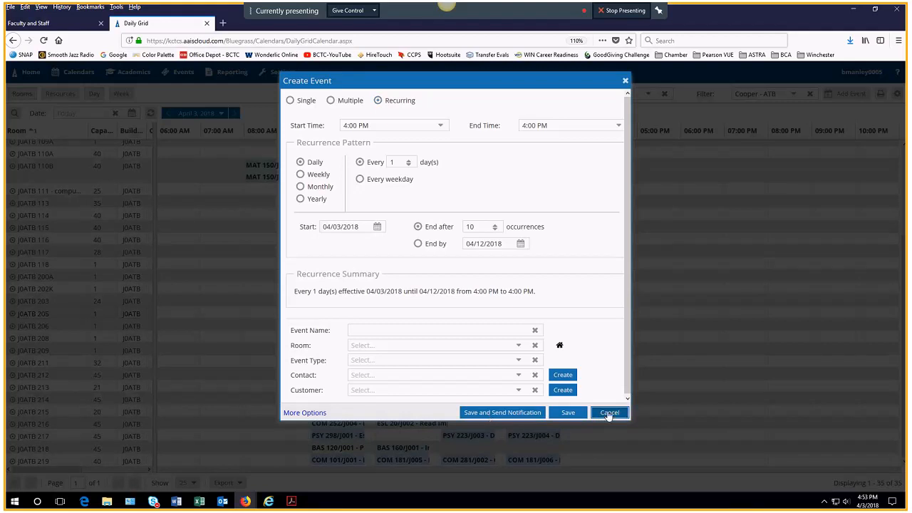
left_click(608, 413)
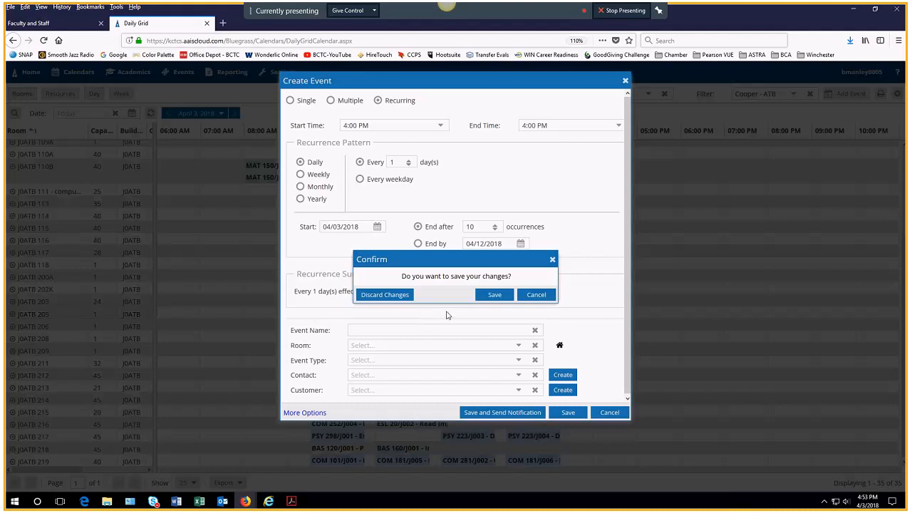
left_click(539, 295)
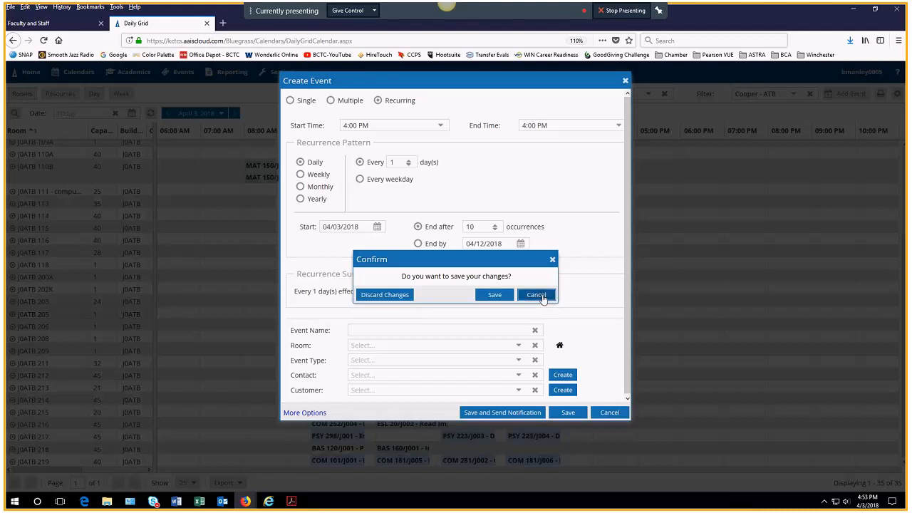
left_click(626, 81)
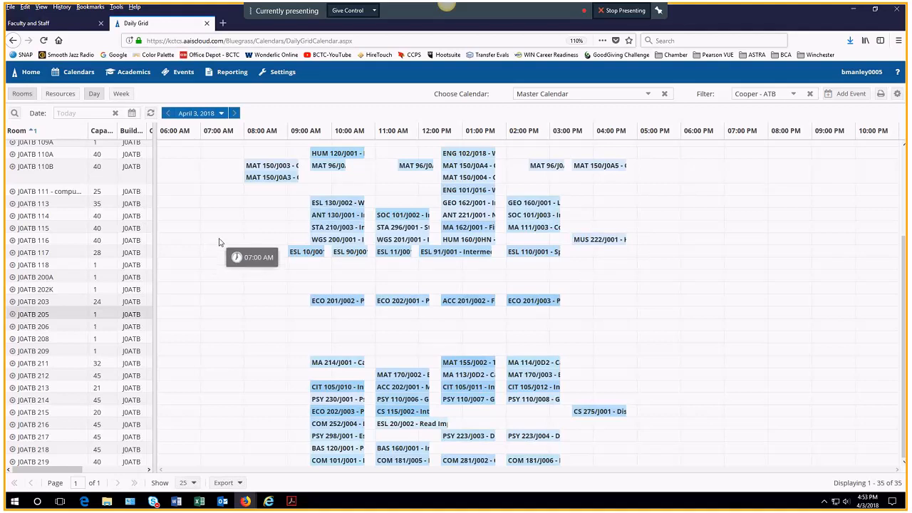
Step: Filter the Daily Grid to the 20 Winchester rooms, then go to the Astra Schedule home page
scroll(219, 243, "up", 3)
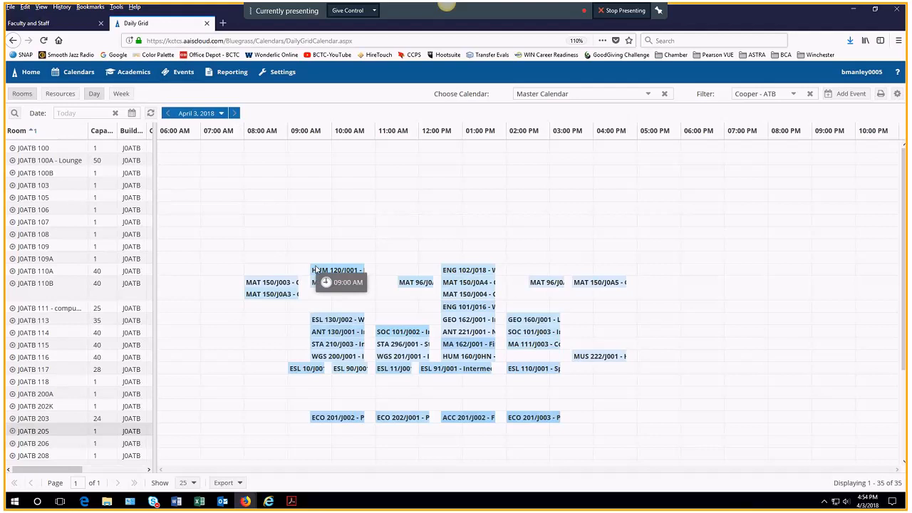
left_click(77, 72)
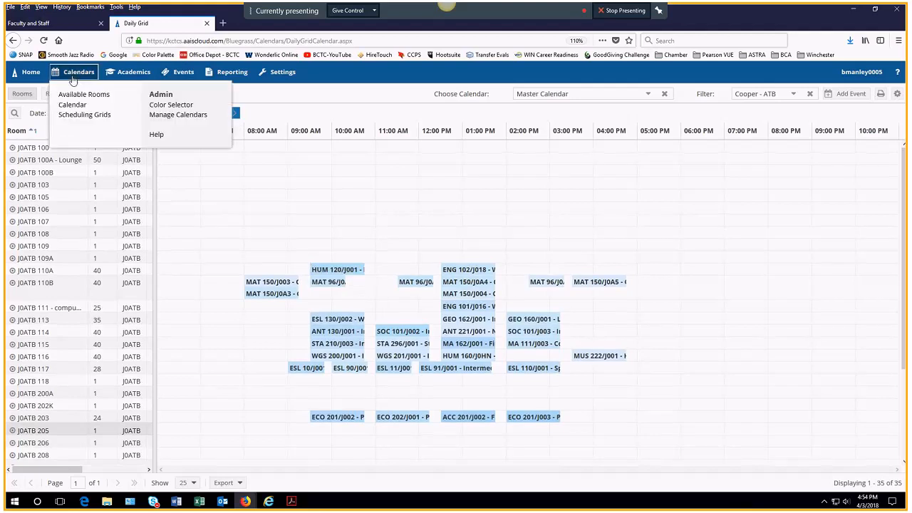
left_click(89, 114)
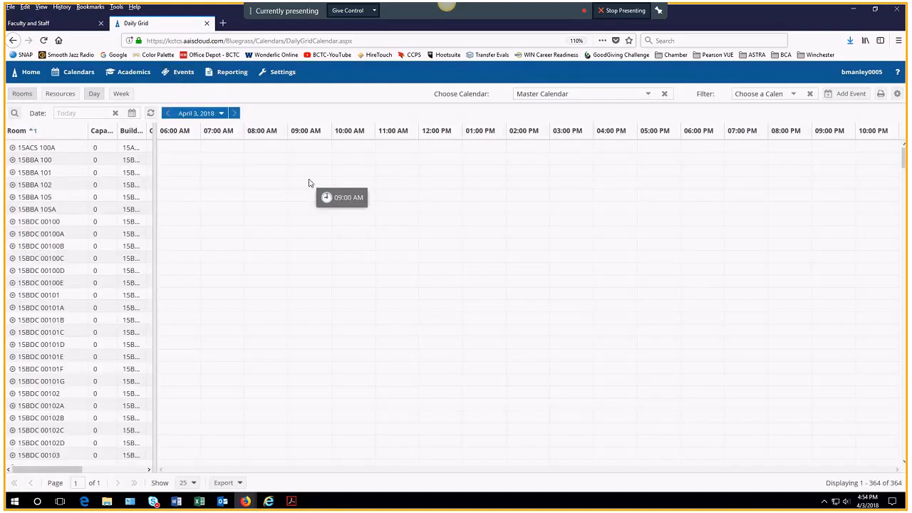
left_click(793, 94)
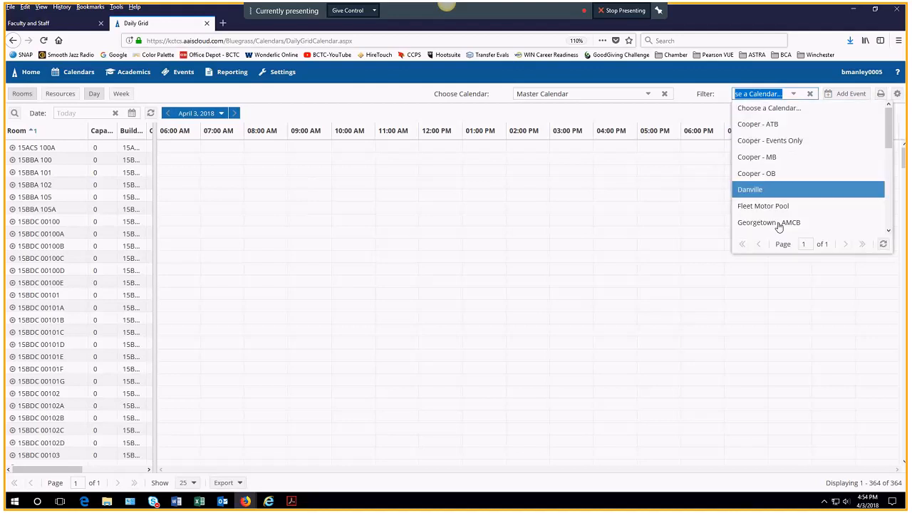
scroll(778, 227, "down", 5)
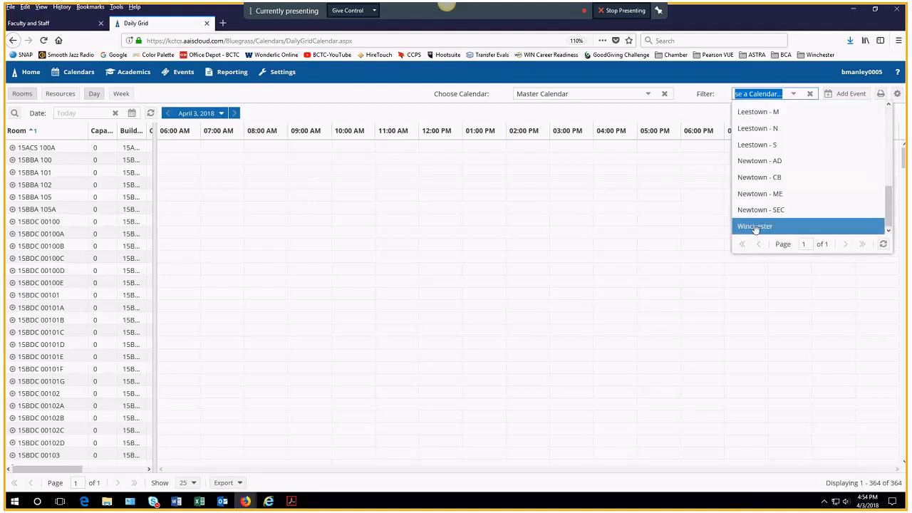
left_click(755, 227)
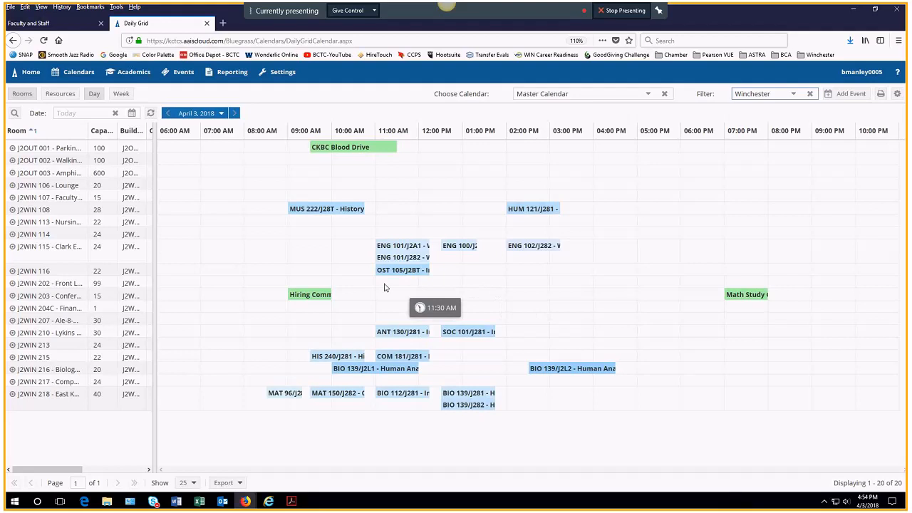
left_click(26, 76)
left_click(33, 98)
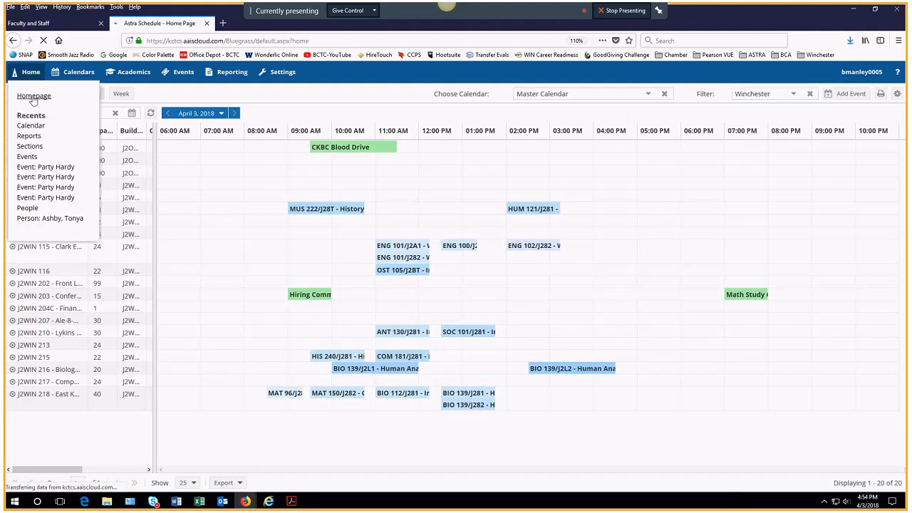